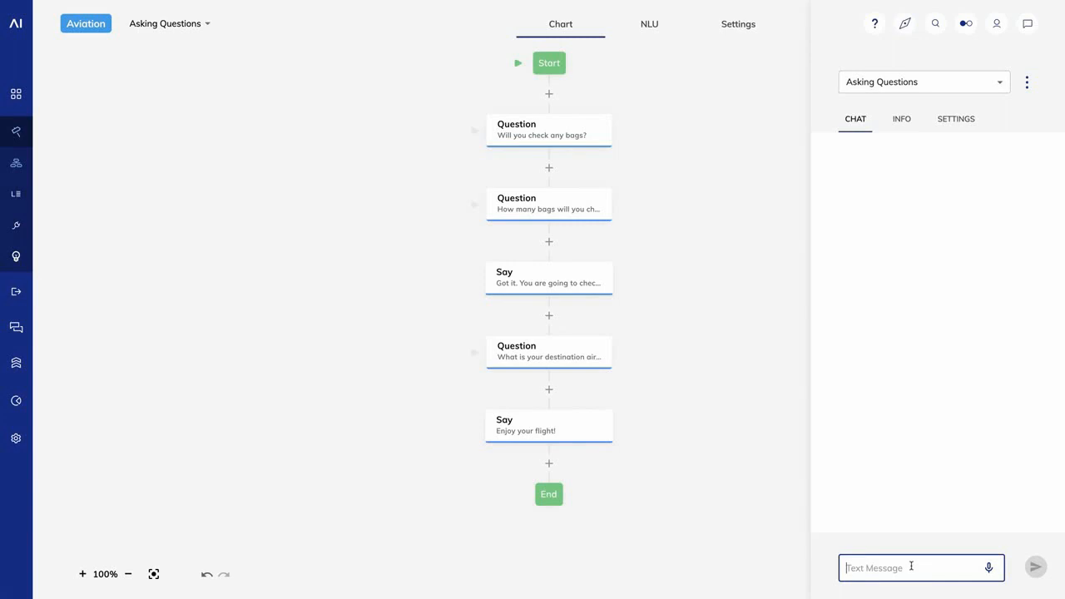
Step: Test the Asking Questions flow in the chat by sending "hi" and answering its questions with "yes", "3" and "SFO"
type("hi")
key("Return")
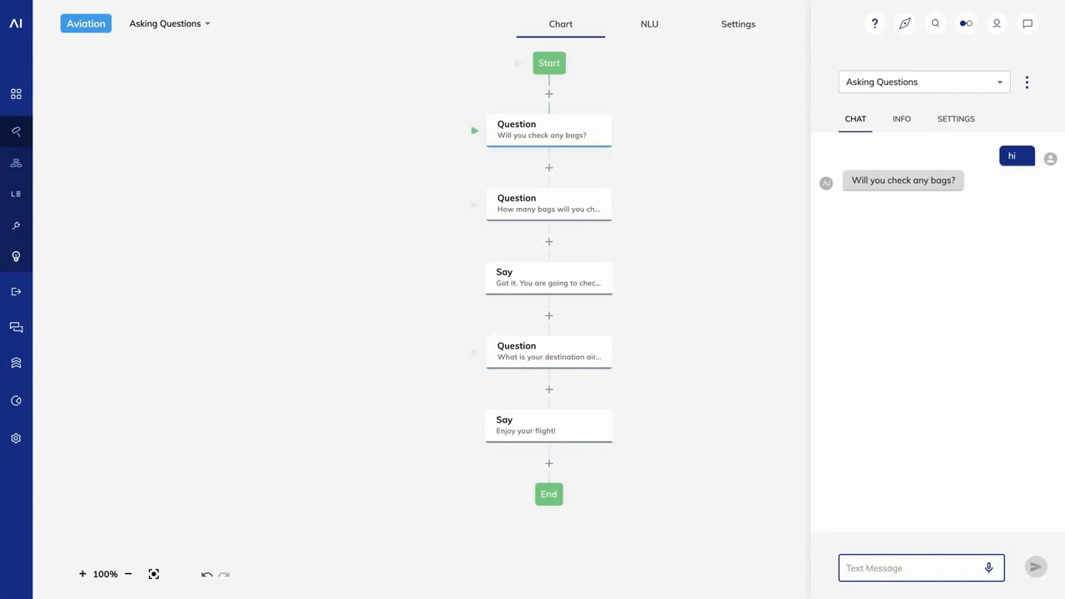
type("yes")
key("Return")
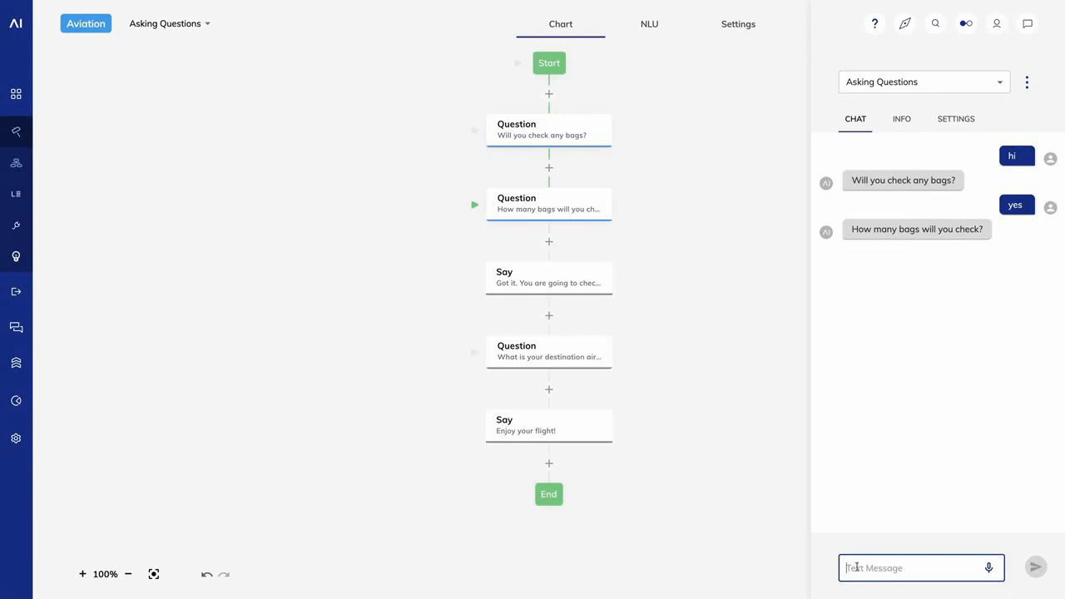
type("3")
key("Return")
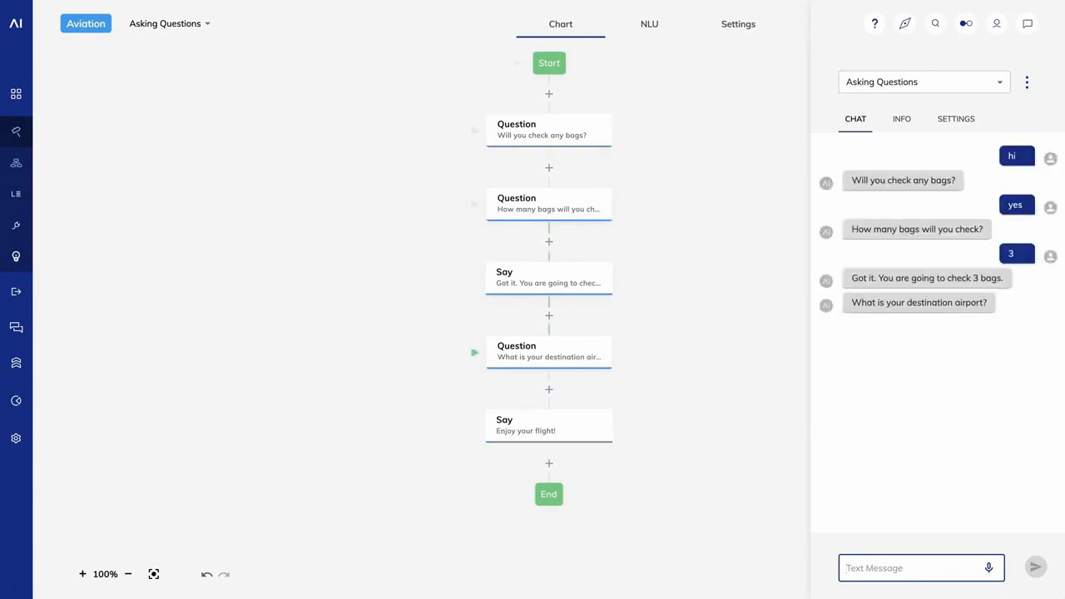
type("SFO")
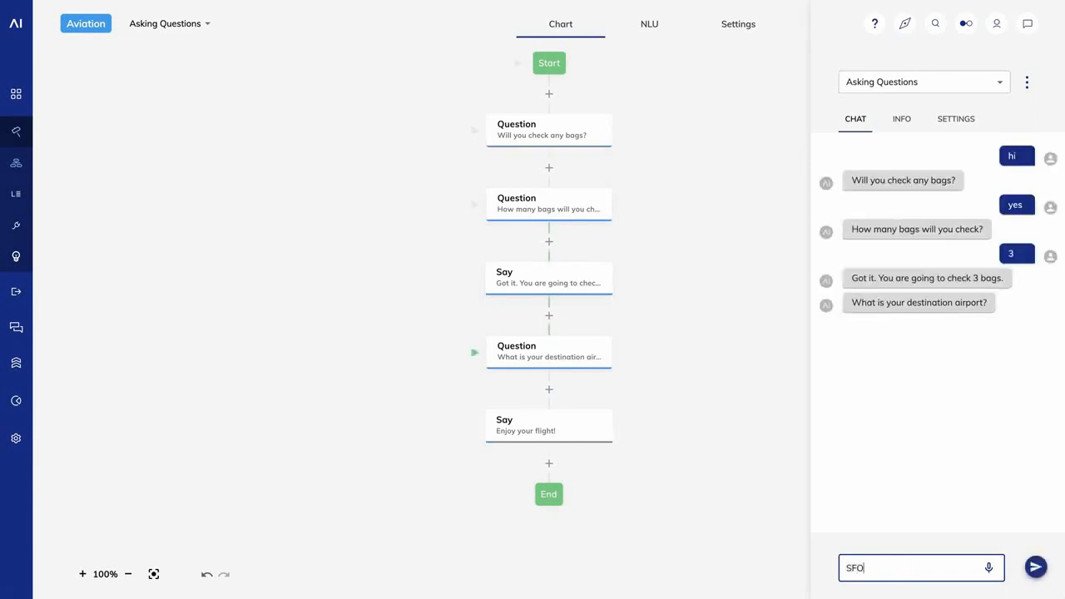
key("Return")
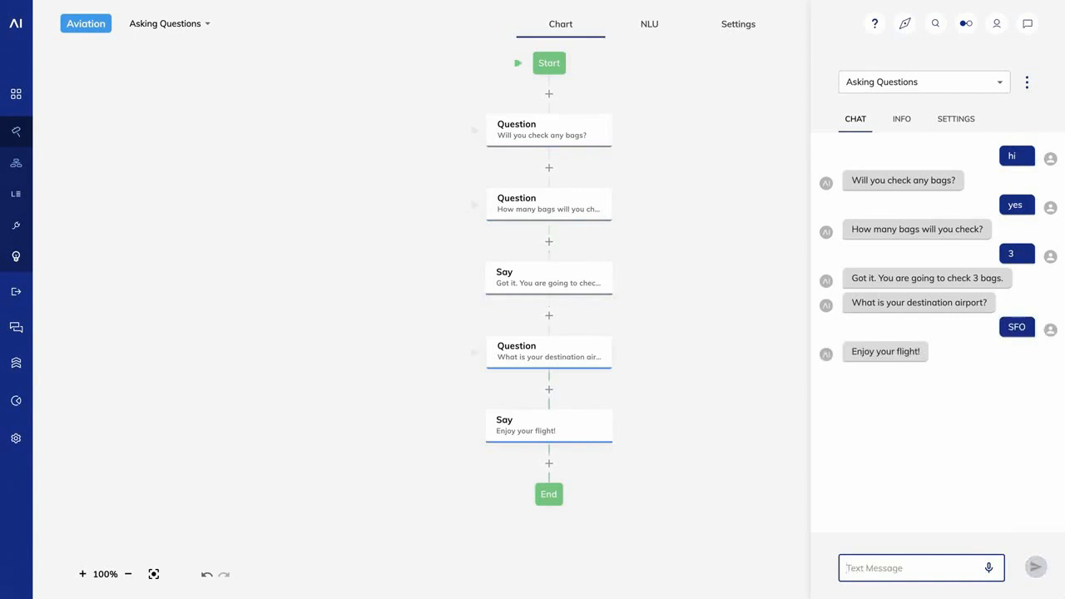
Step: Restart the test chat with "hi" and answer the yes/no question about checking bags with "3"
left_click(889, 441)
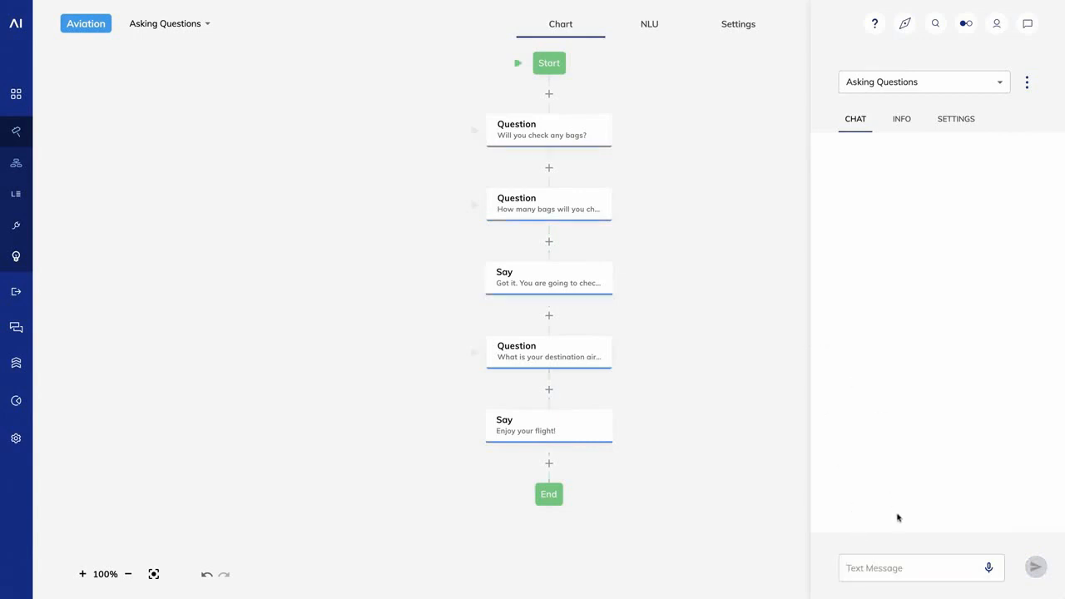
left_click(901, 566)
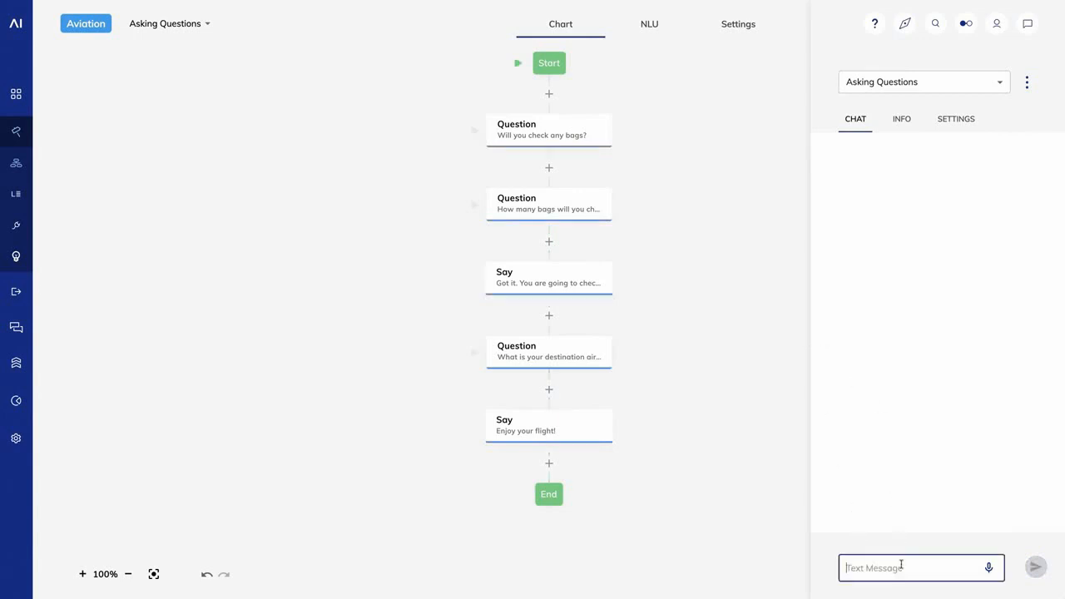
type("hi")
key("Return")
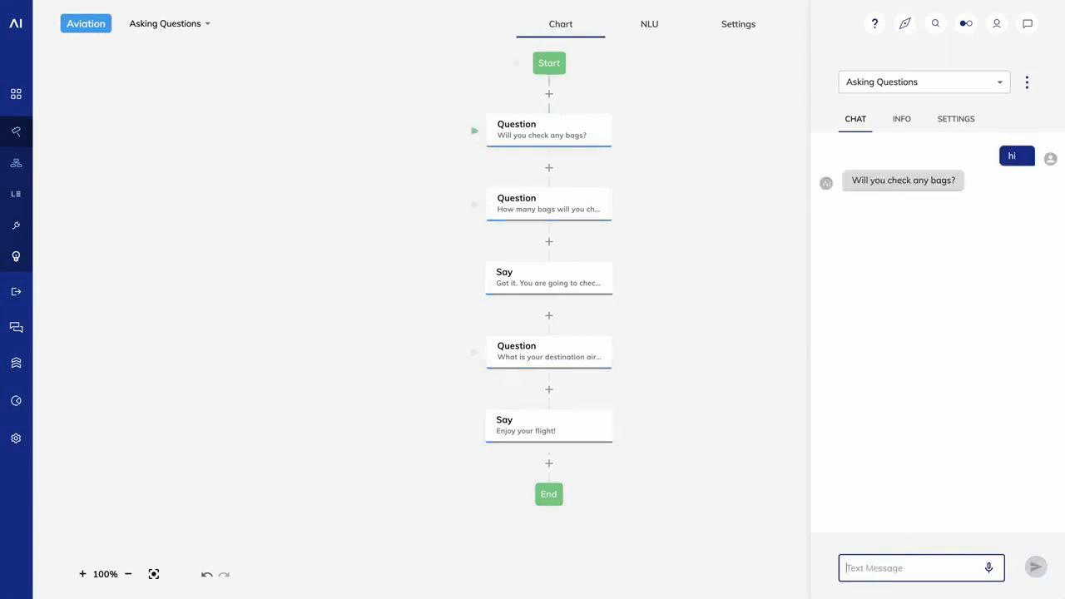
type("3")
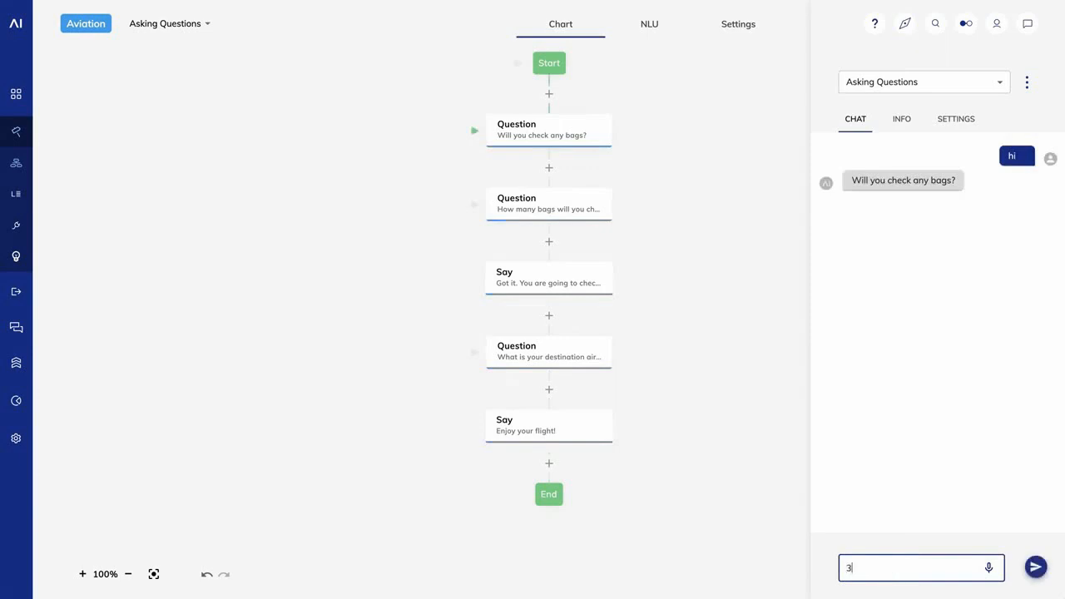
key("Return")
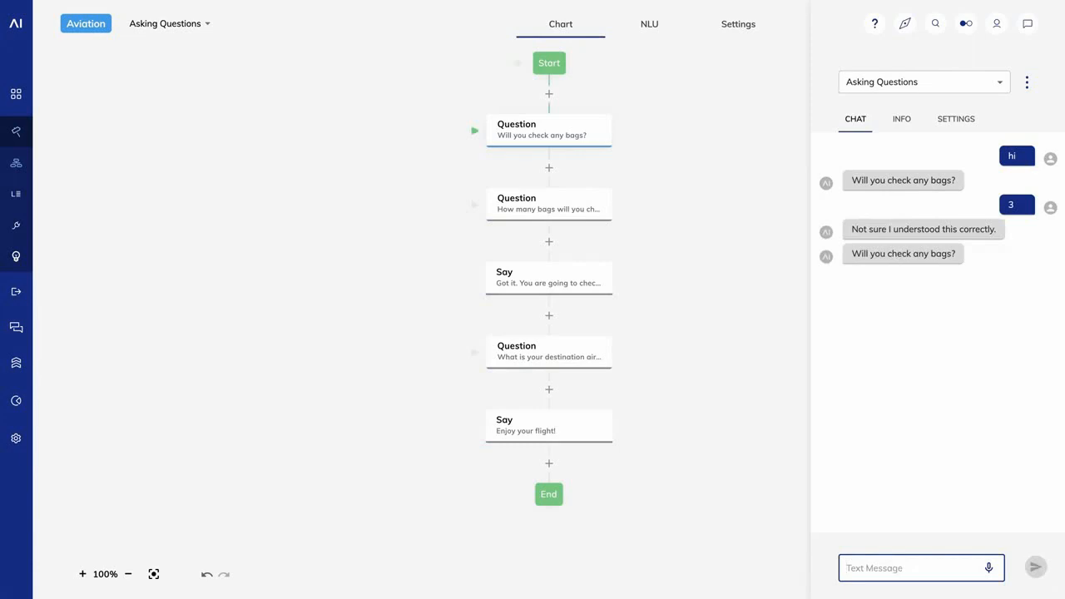
Step: Answer "yes" to the bag-check question, and reply to the bag-count question with "I don't know" and "3"
type("yes")
key("Return")
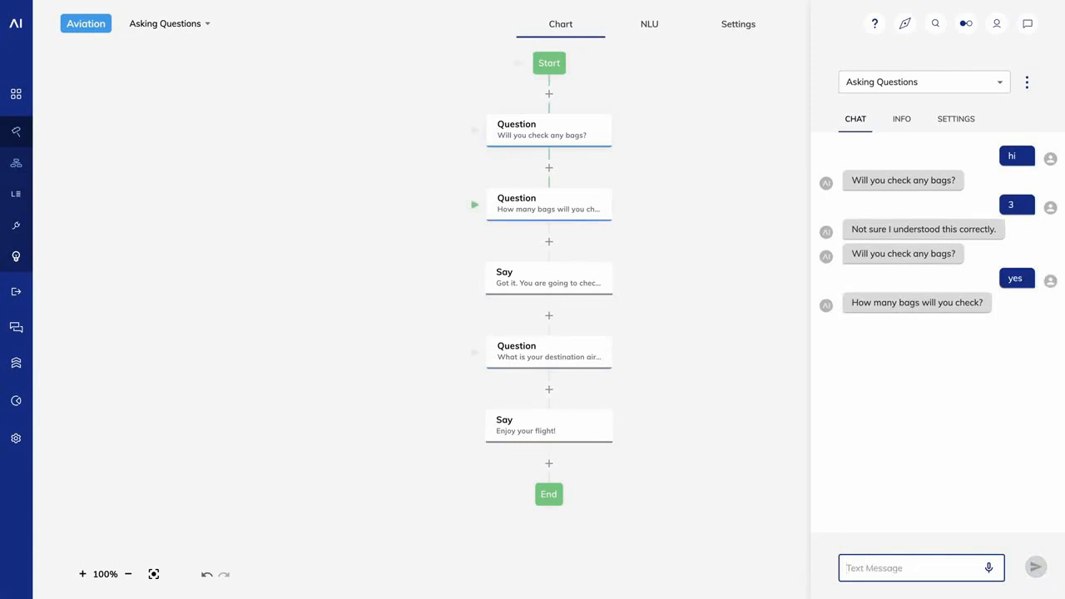
type("I don't know")
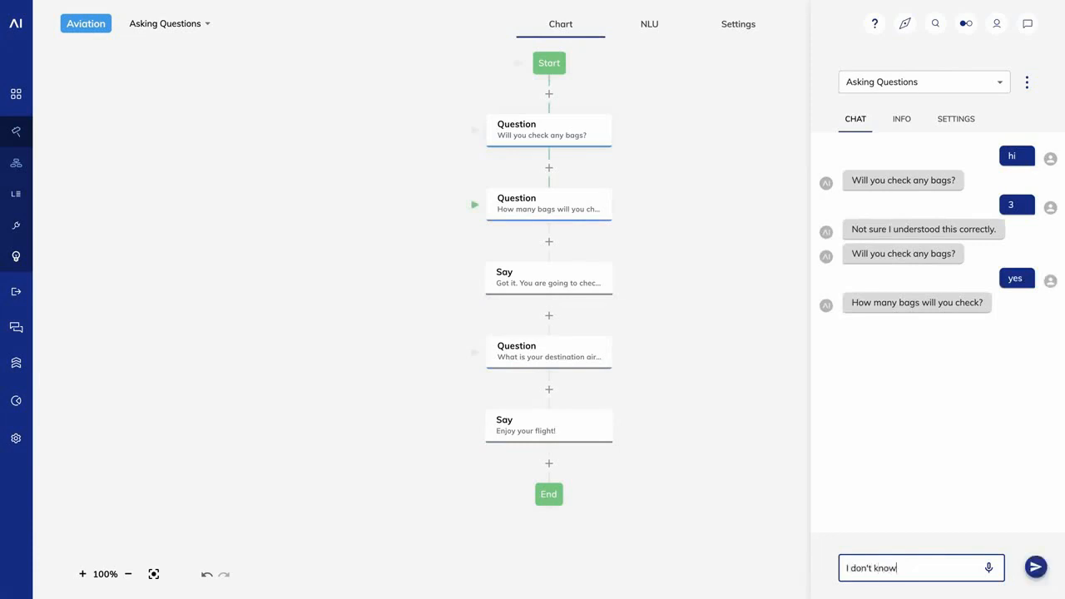
key("Return")
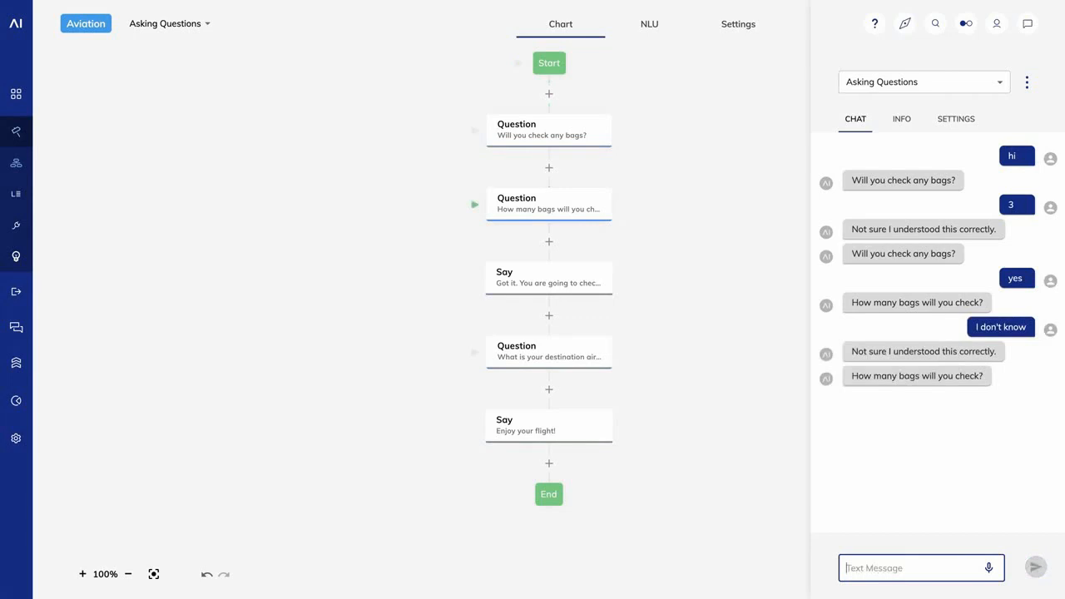
type("3")
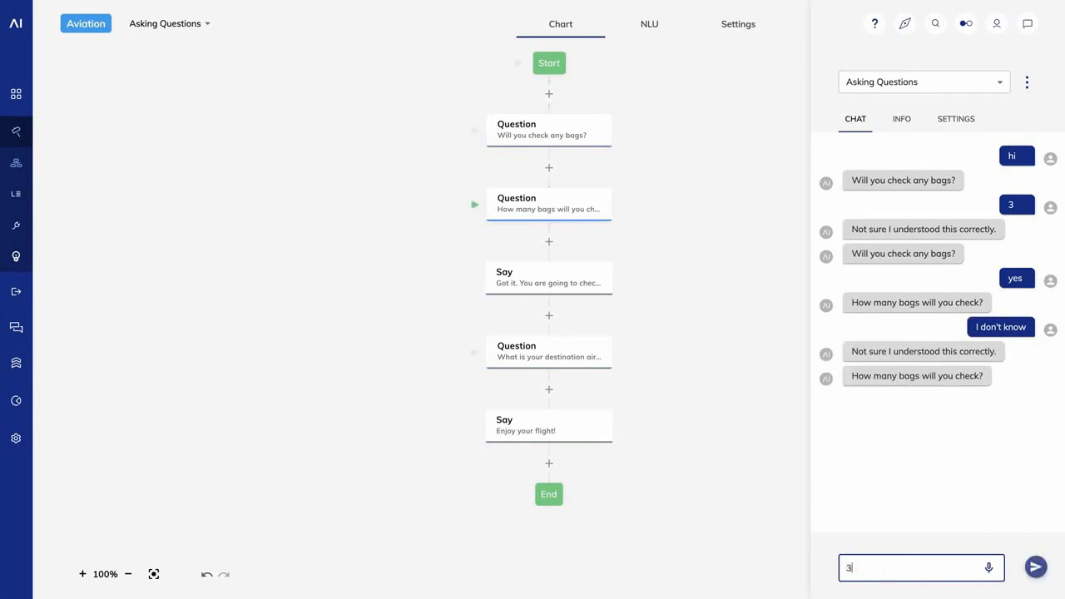
key("Return")
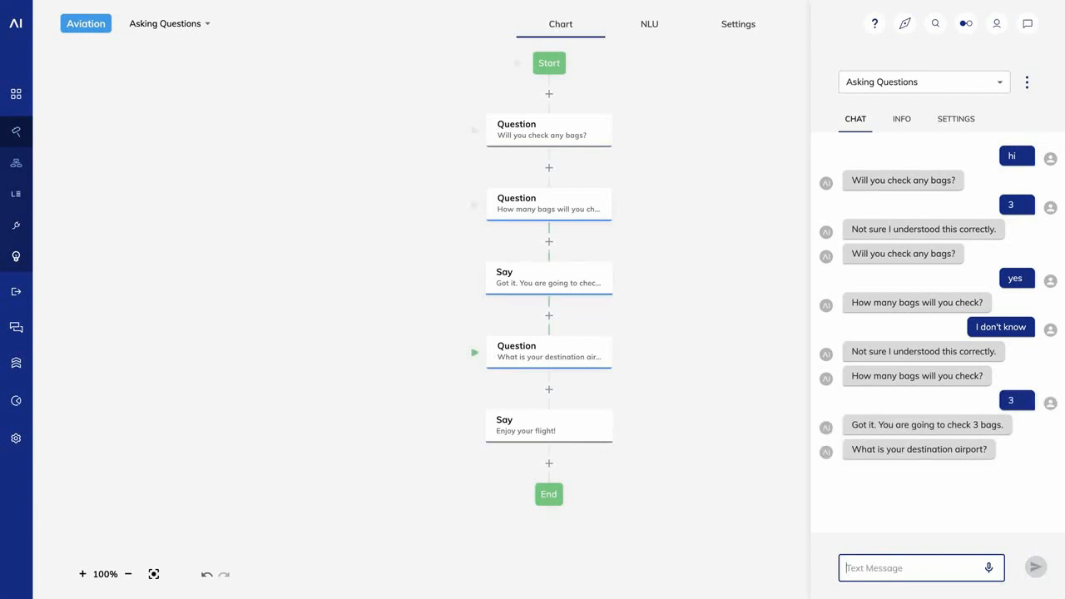
Step: Reset the test chat and delete all five Question and Say nodes between Start and End
left_click(902, 502)
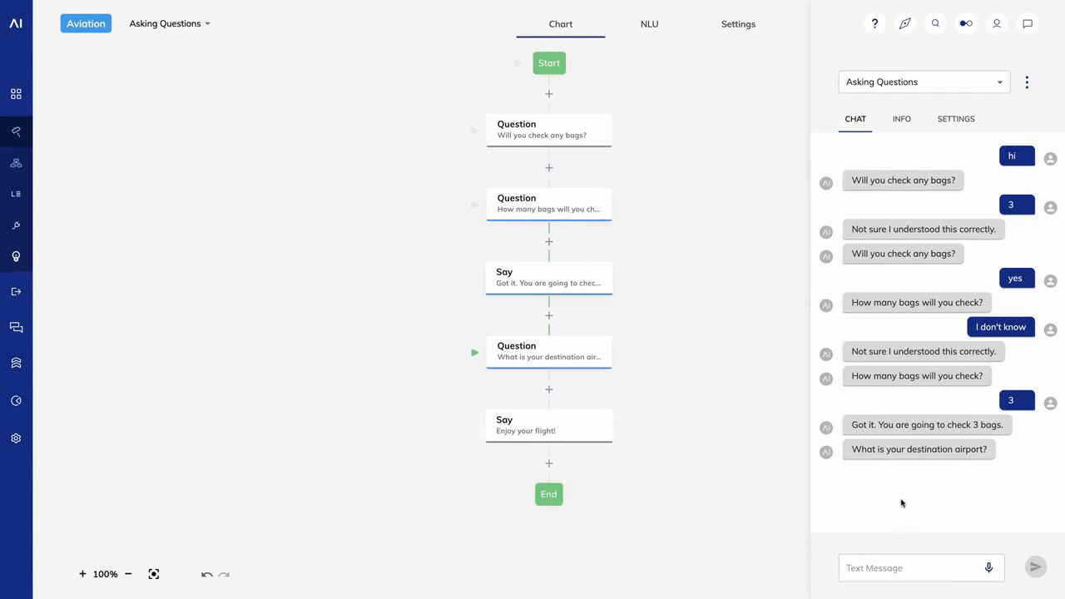
key("r")
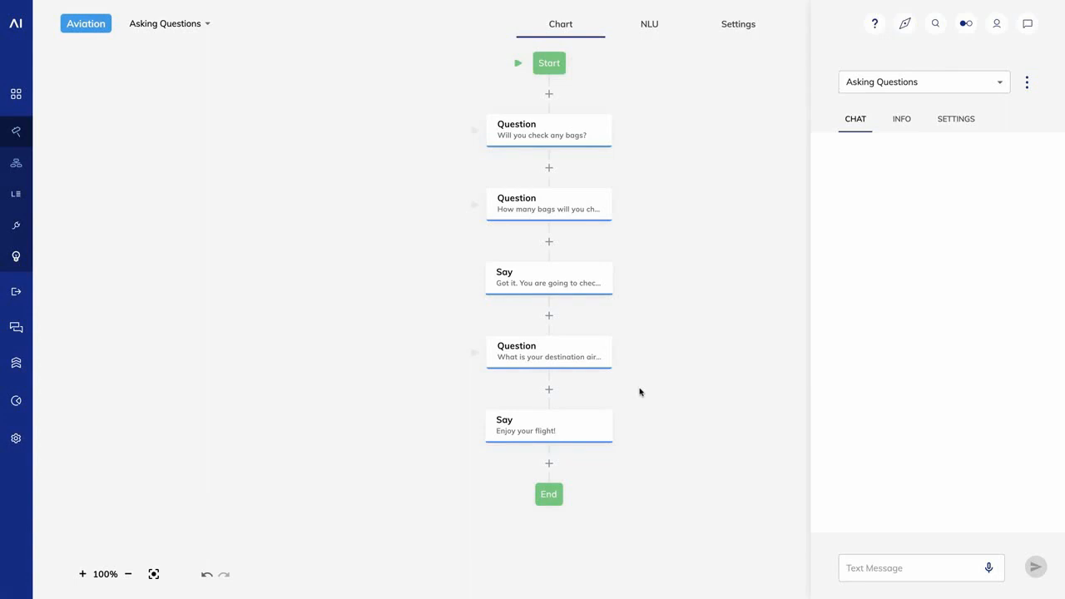
right_click(586, 138)
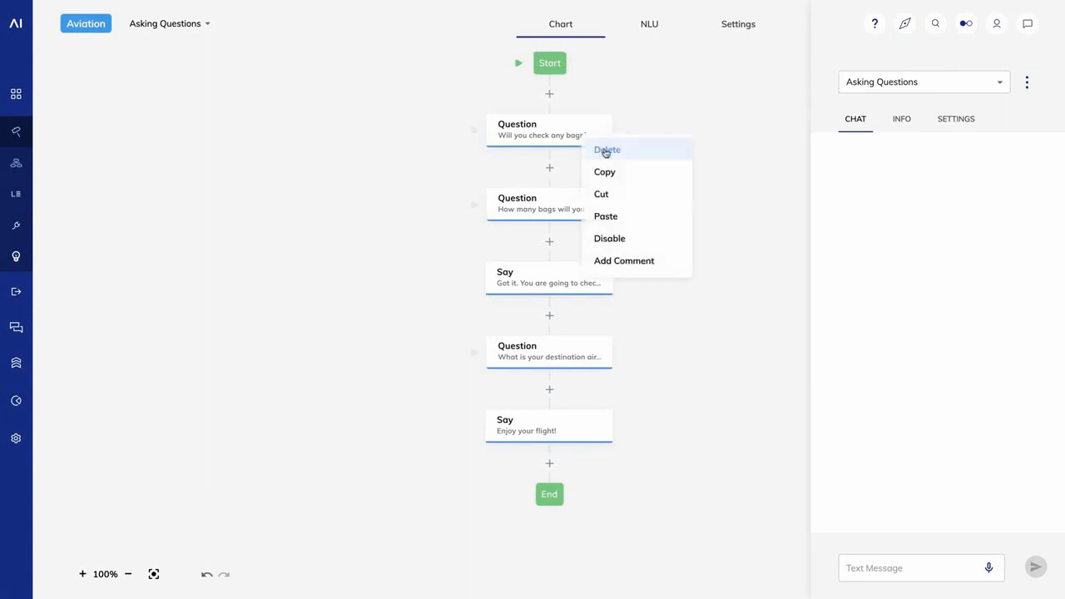
left_click(607, 156)
right_click(580, 126)
left_click(599, 148)
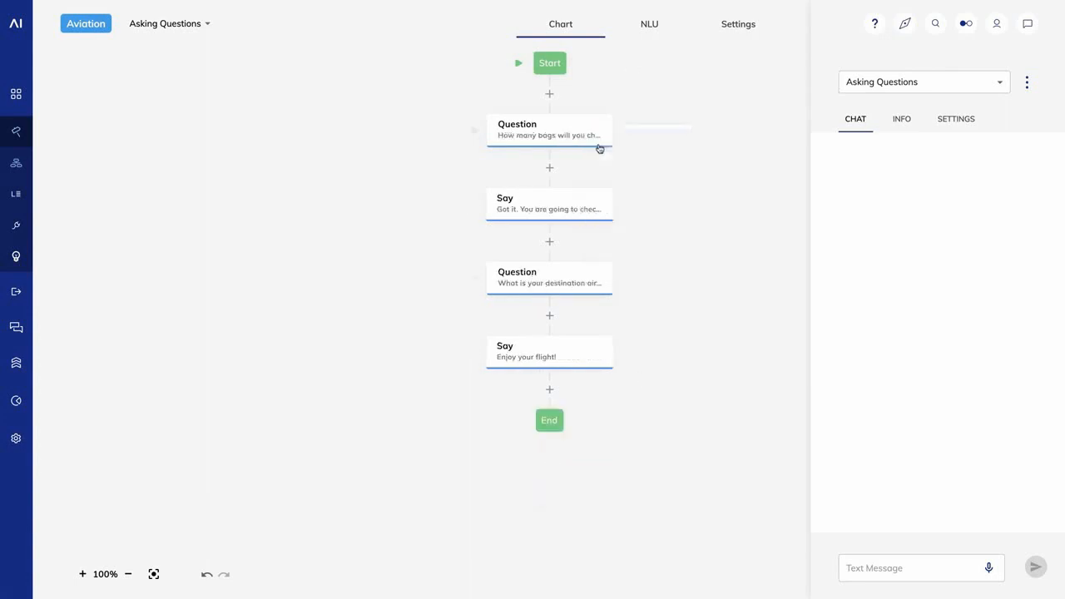
right_click(569, 124)
left_click(587, 146)
right_click(571, 133)
left_click(585, 145)
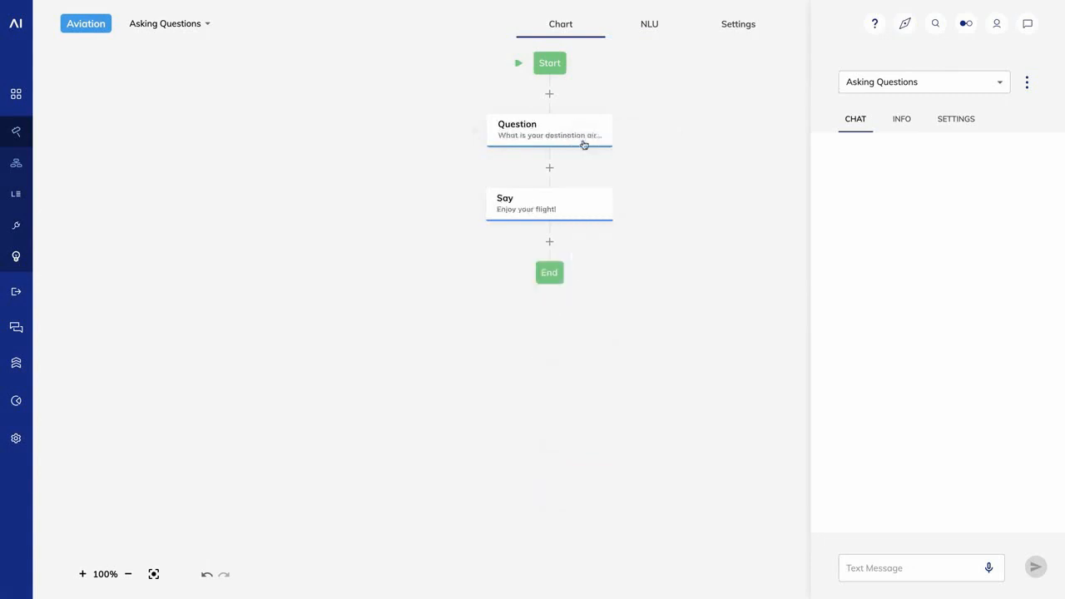
right_click(563, 126)
left_click(584, 147)
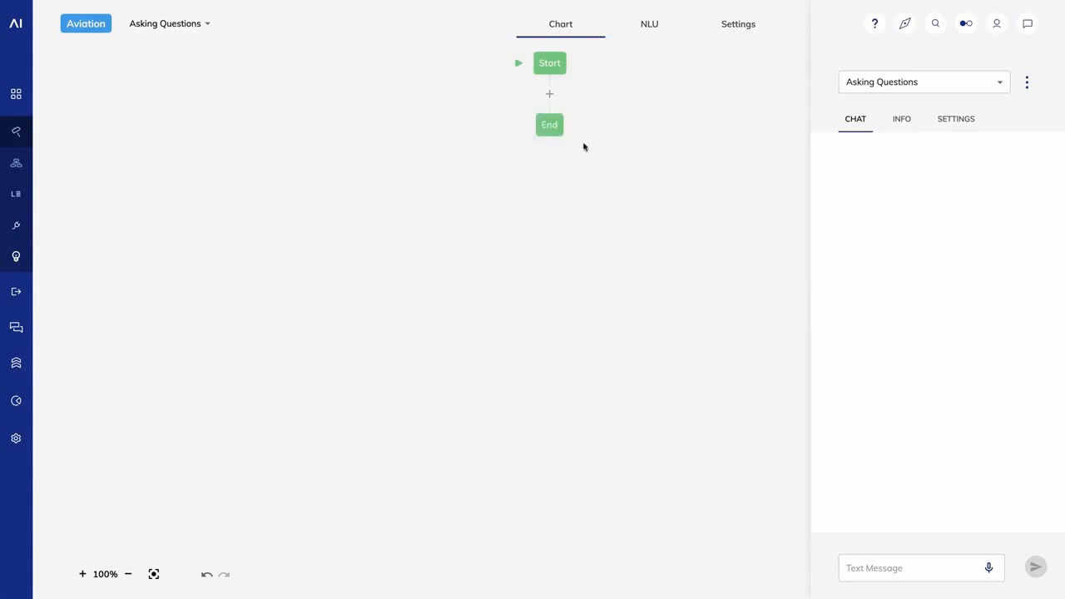
Step: Insert a Question node between Start and End, and open its settings with the chat hidden
left_click(550, 95)
left_click(580, 230)
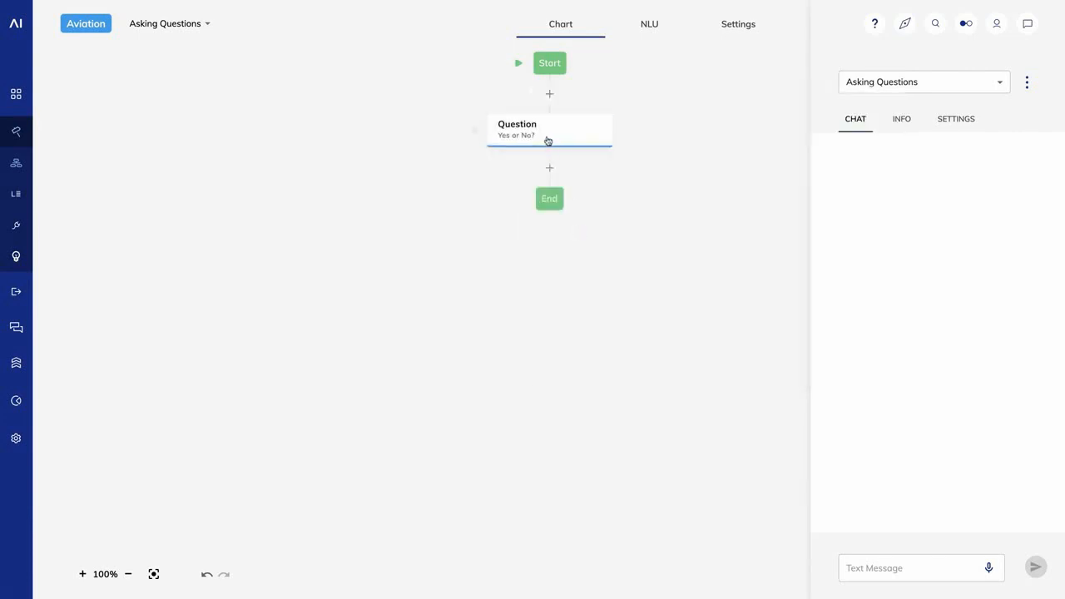
left_click(547, 141)
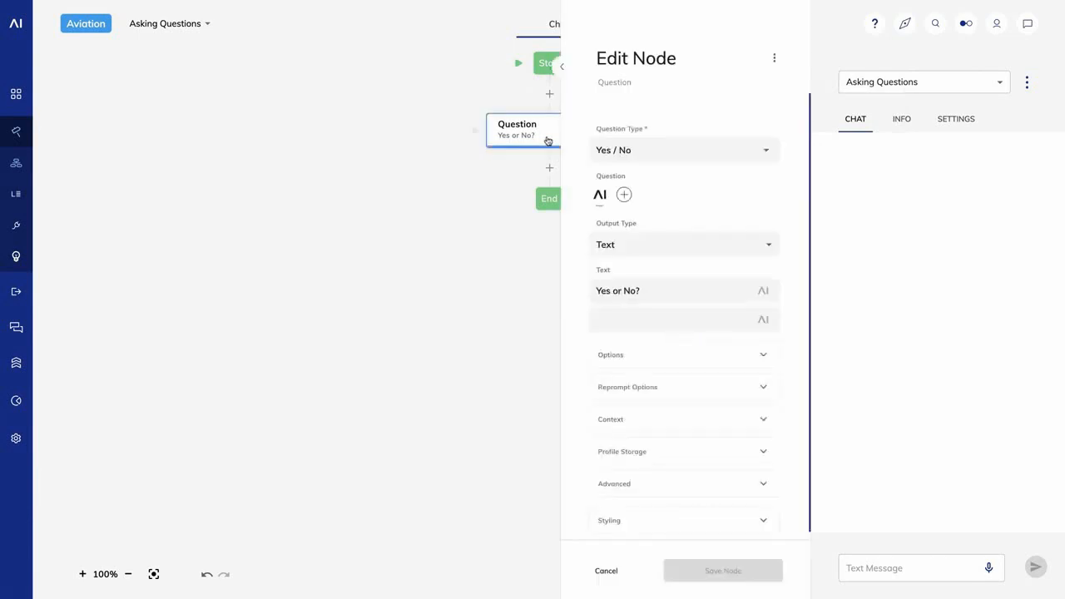
left_click(1028, 23)
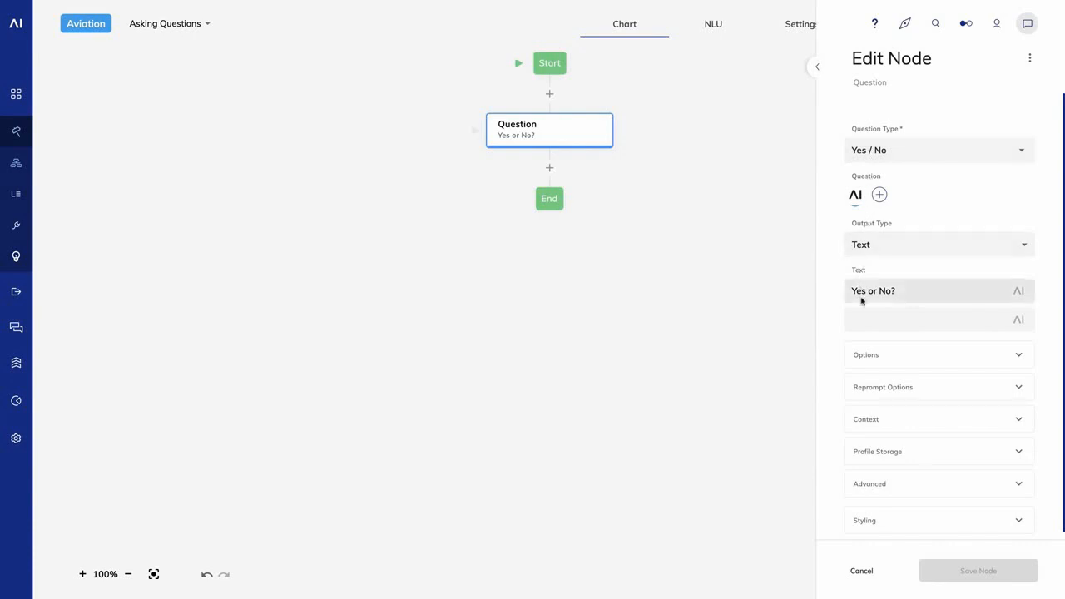
Step: Set the Question node's reprompt message to "Please answer yes or no." and save the node
left_click(872, 388)
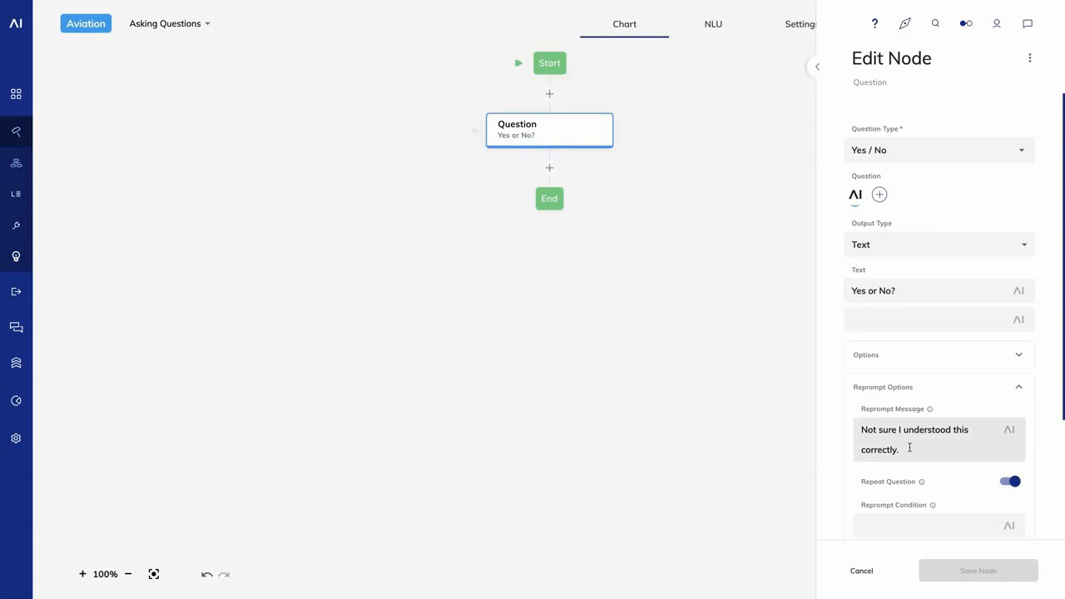
left_click_drag(910, 449, 844, 426)
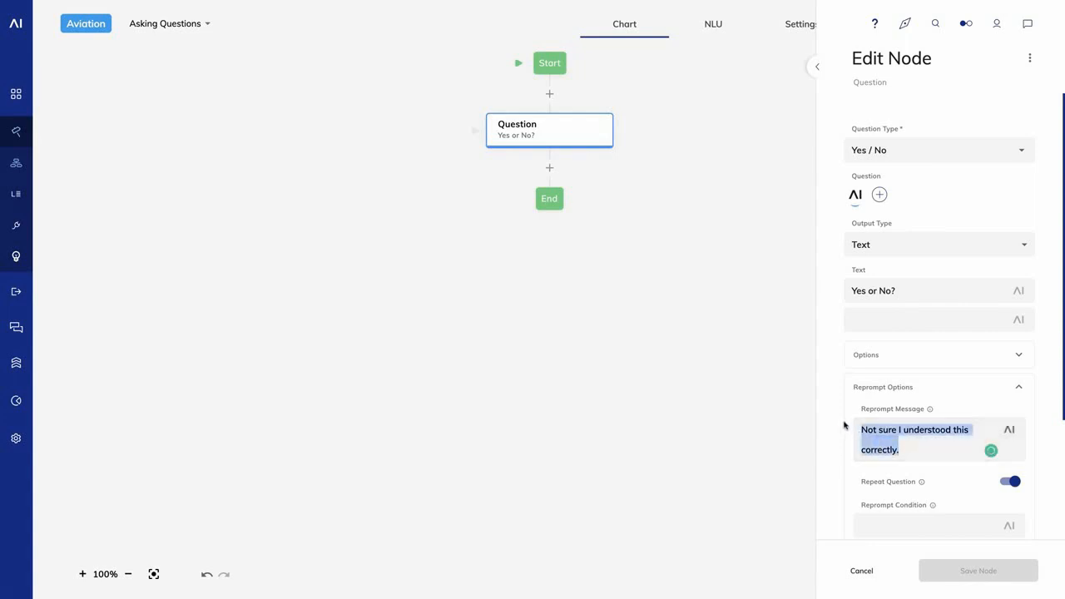
type("Please answer ")
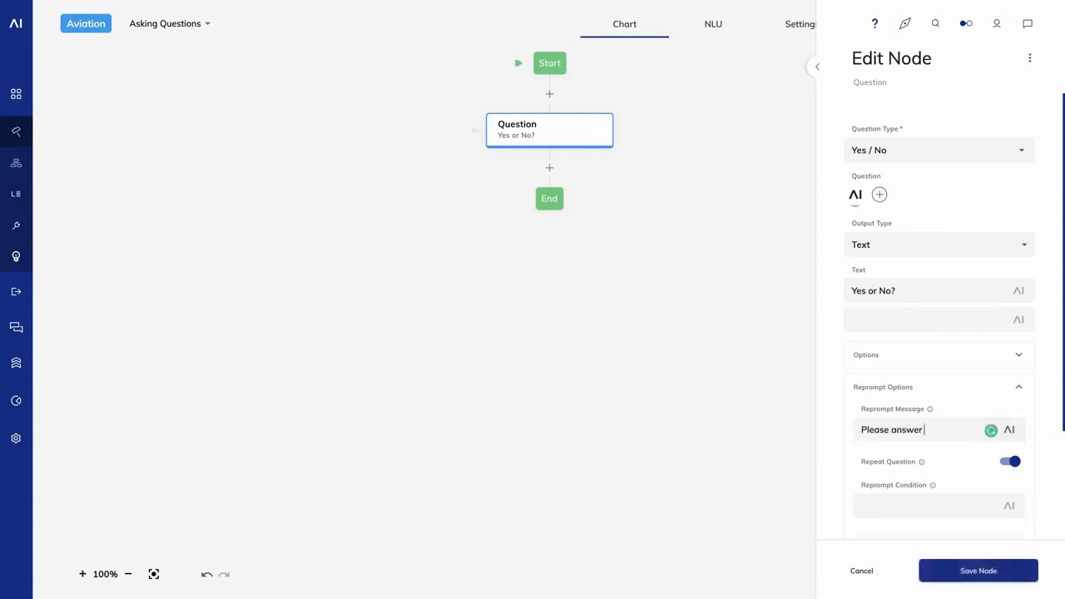
type("yes or no.")
left_click(956, 572)
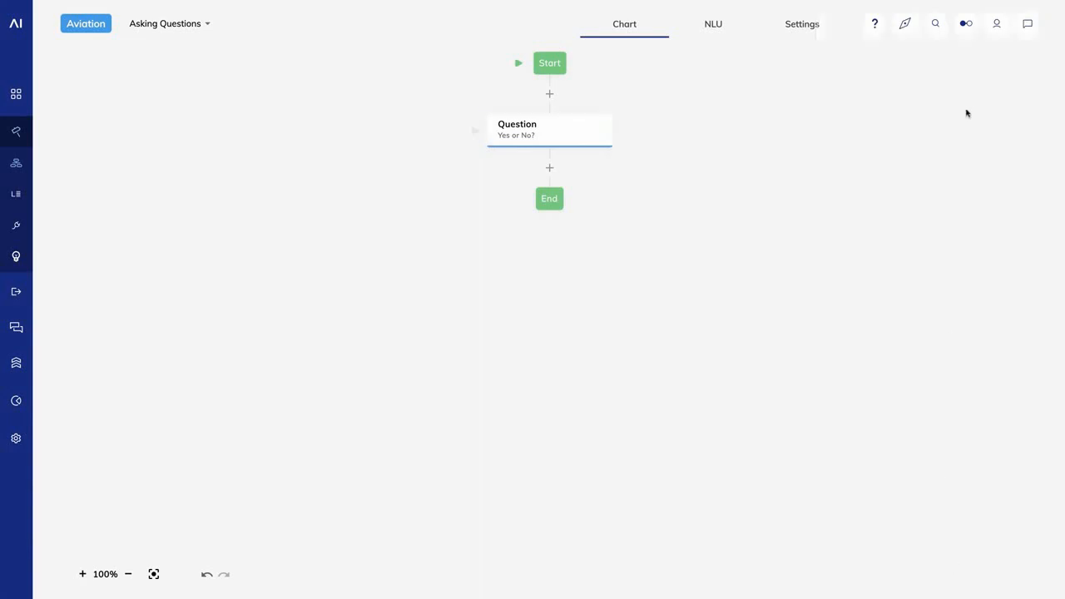
Step: Reopen the chat and test the reprompt by sending "hi" and answering the question with "maybe"
left_click(1028, 27)
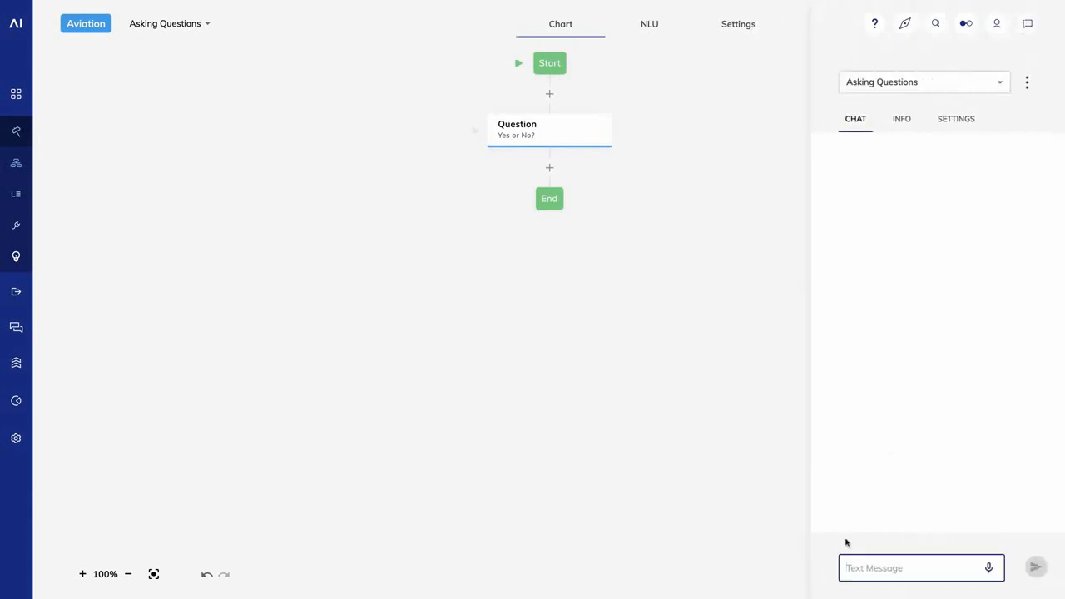
type("hi")
key("Return")
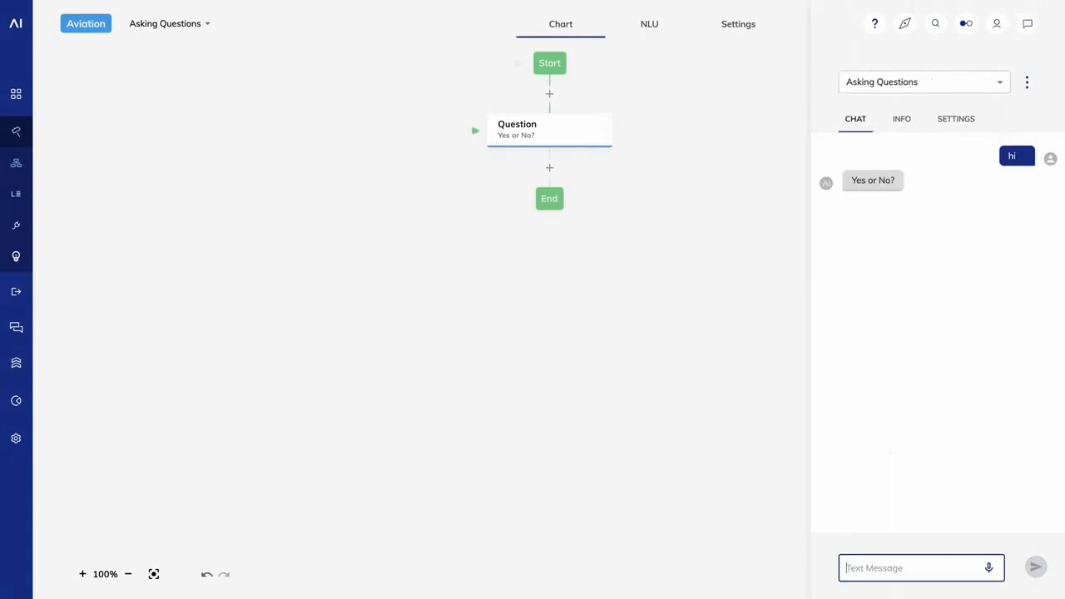
type("maybe")
key("Return")
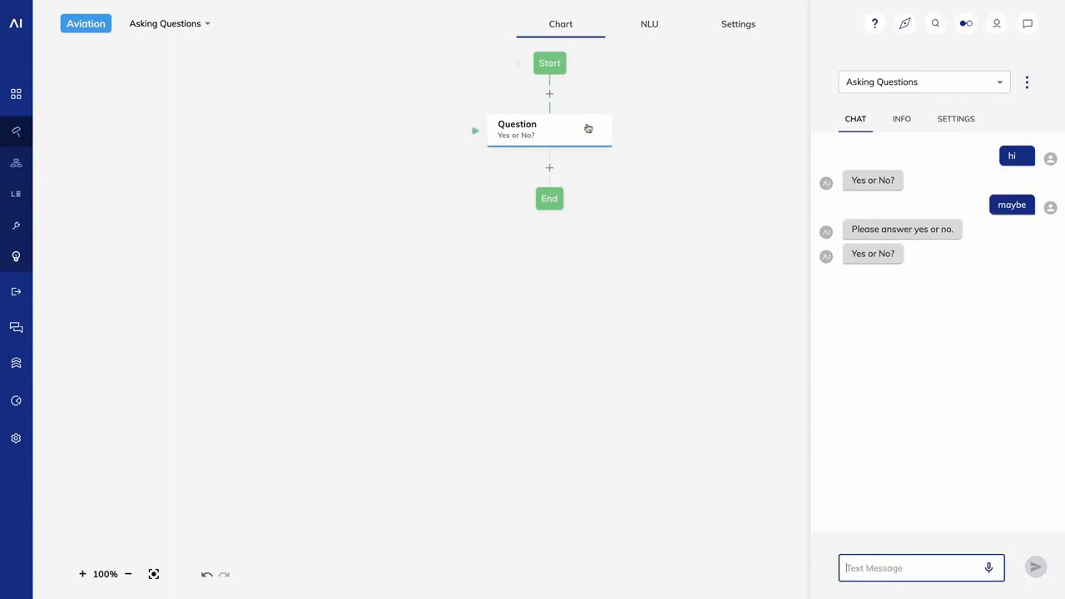
Step: Turn off Repeat Question in the Question node's reprompt options and save the node
left_click(565, 138)
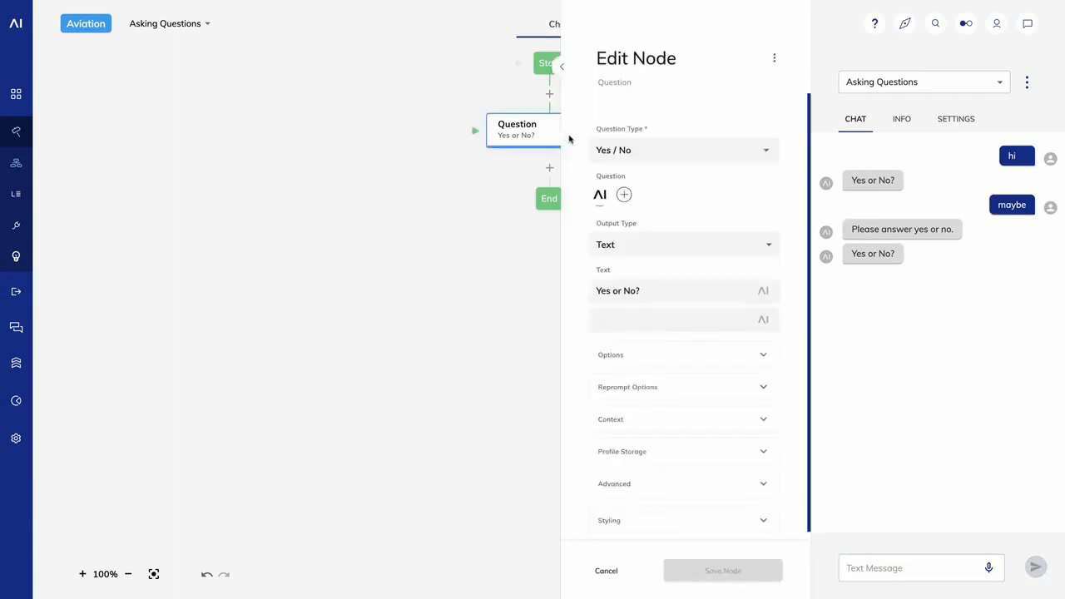
left_click(650, 388)
left_click(752, 461)
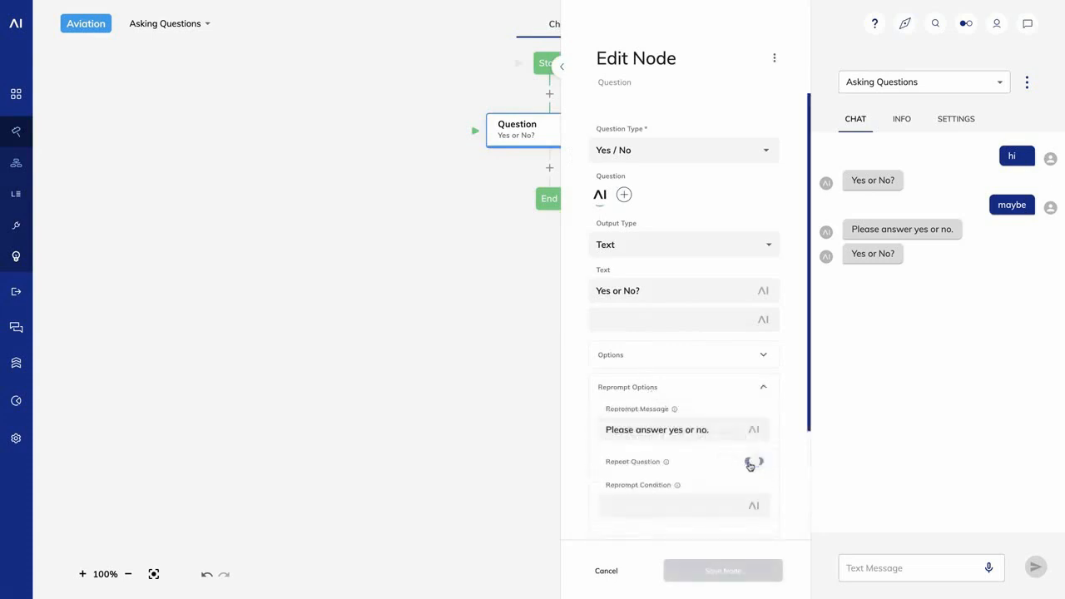
left_click(744, 576)
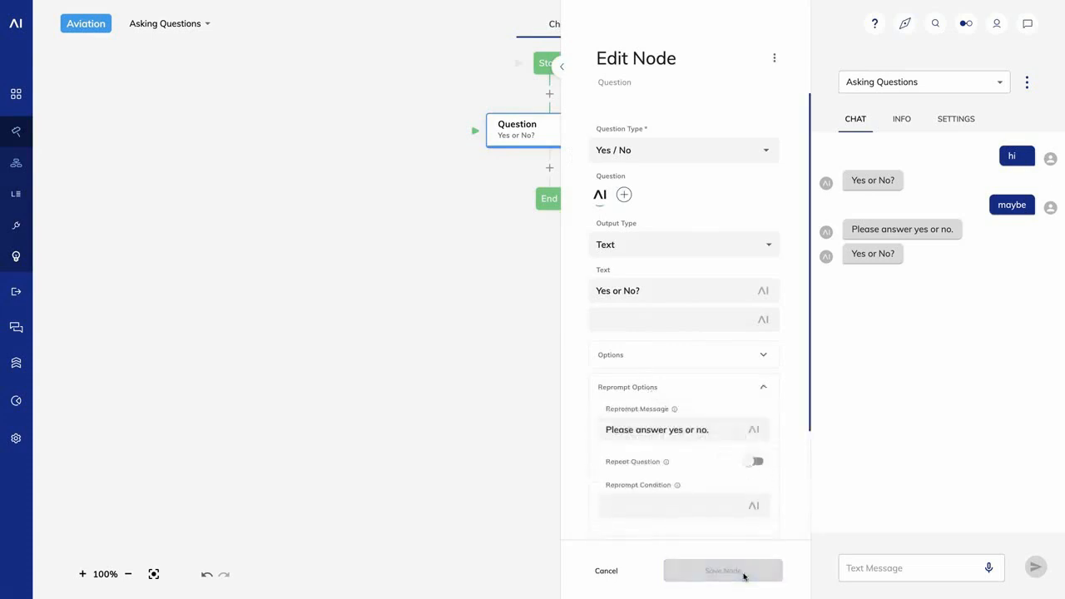
left_click(868, 566)
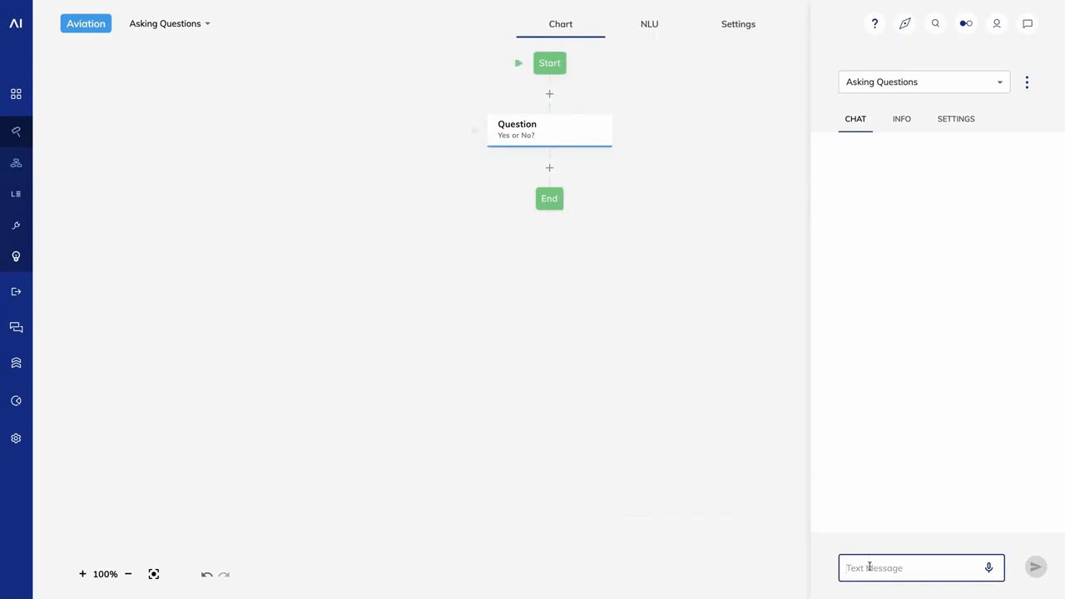
Step: Test the changed reprompt in the chat by sending "hi" and answering the question with "maybe"
type("hi")
key("Return")
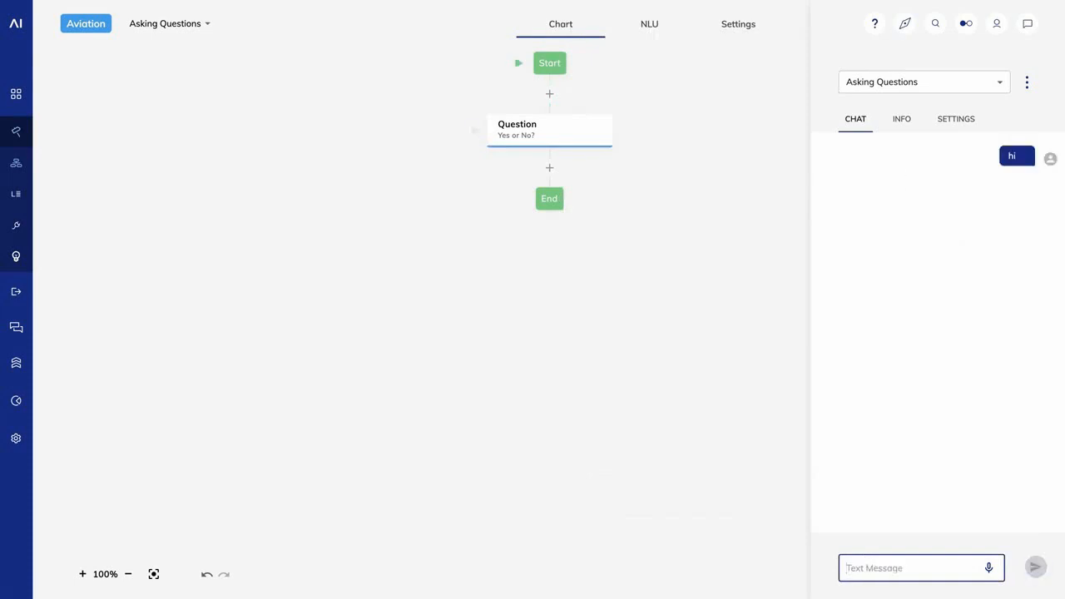
type("maybe")
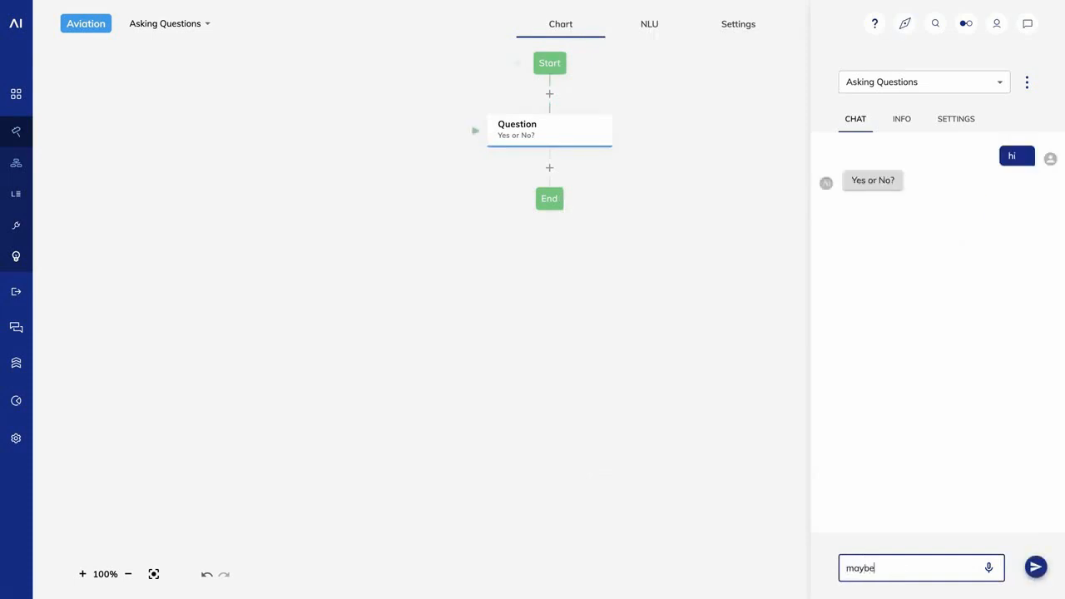
key("Return")
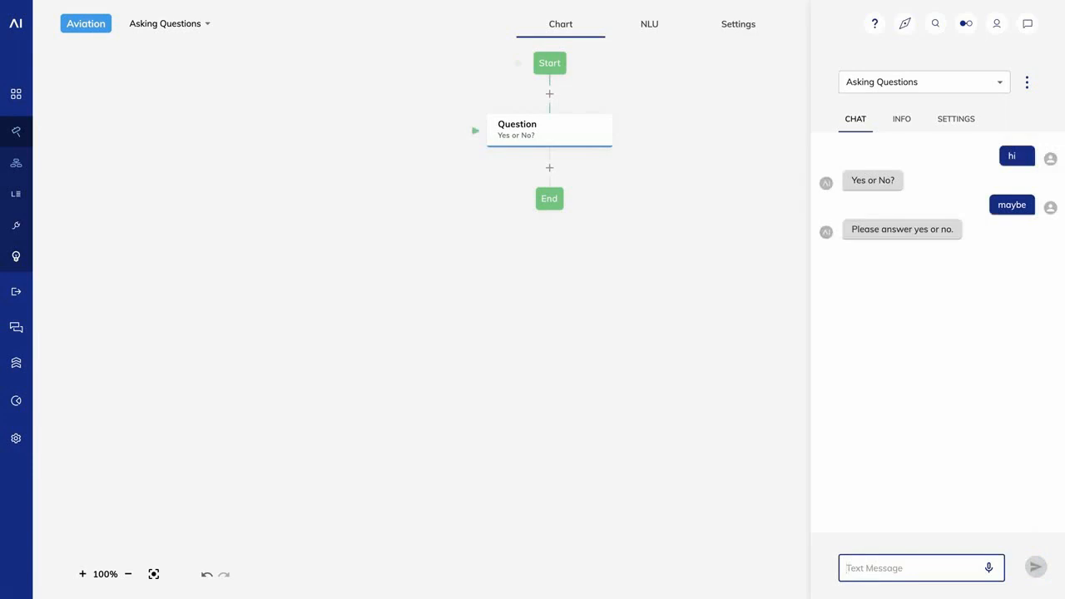
Step: Insert a Say node between the Question node and End, and open its settings
left_click(549, 168)
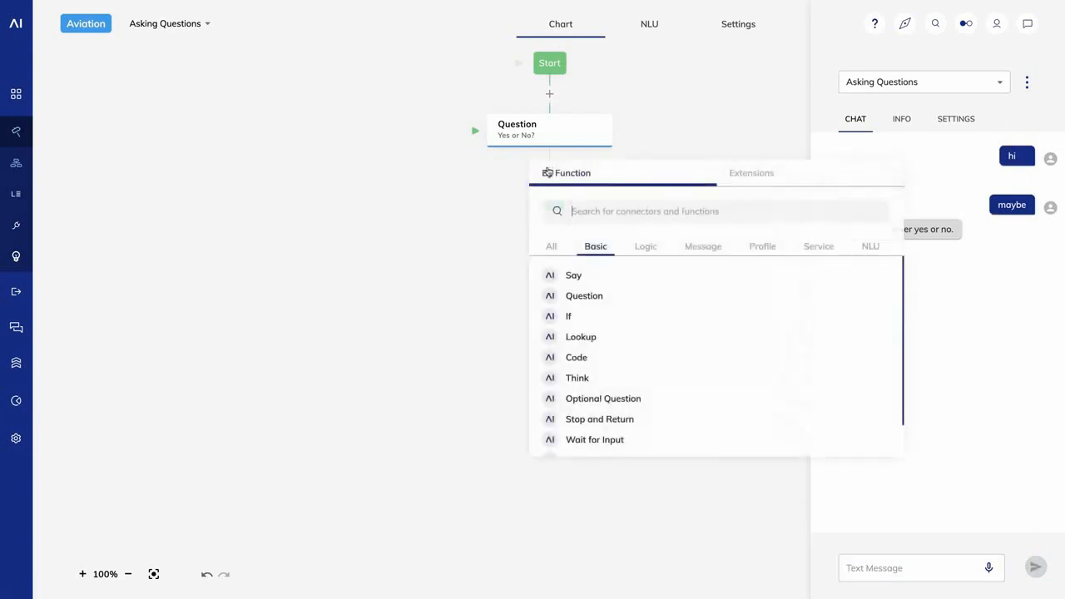
left_click(579, 288)
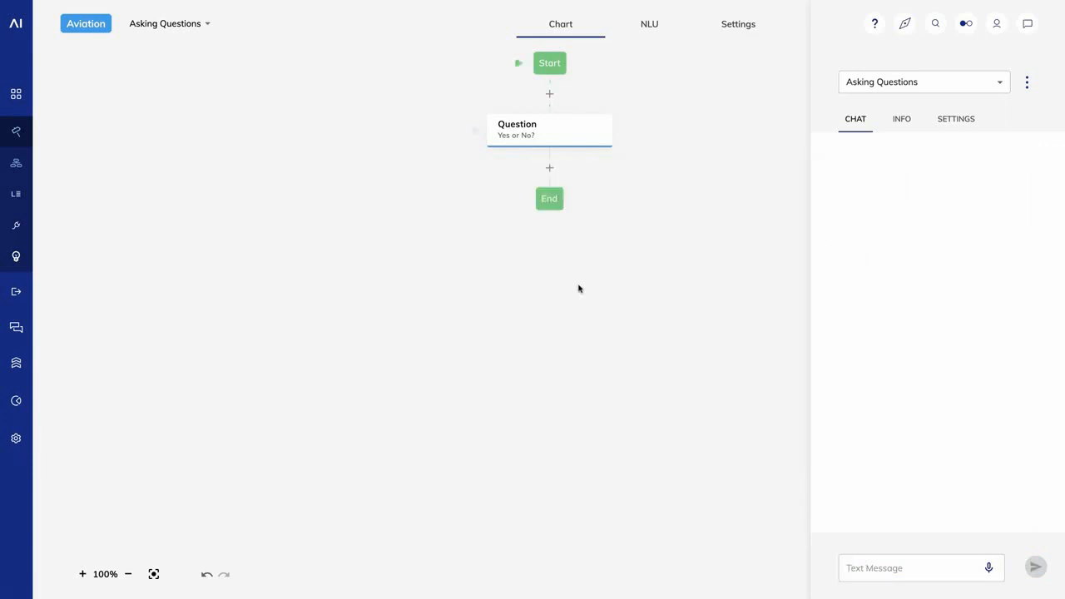
left_click(547, 214)
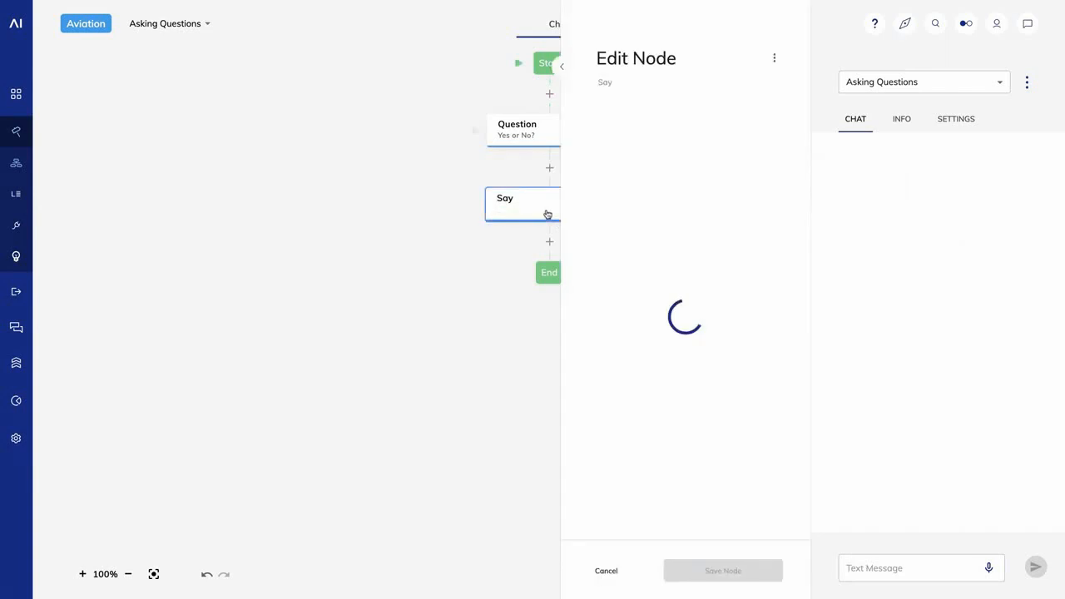
Step: Set the Say node's text to "You said" followed by the Last Question Result token, and save the node
left_click(604, 243)
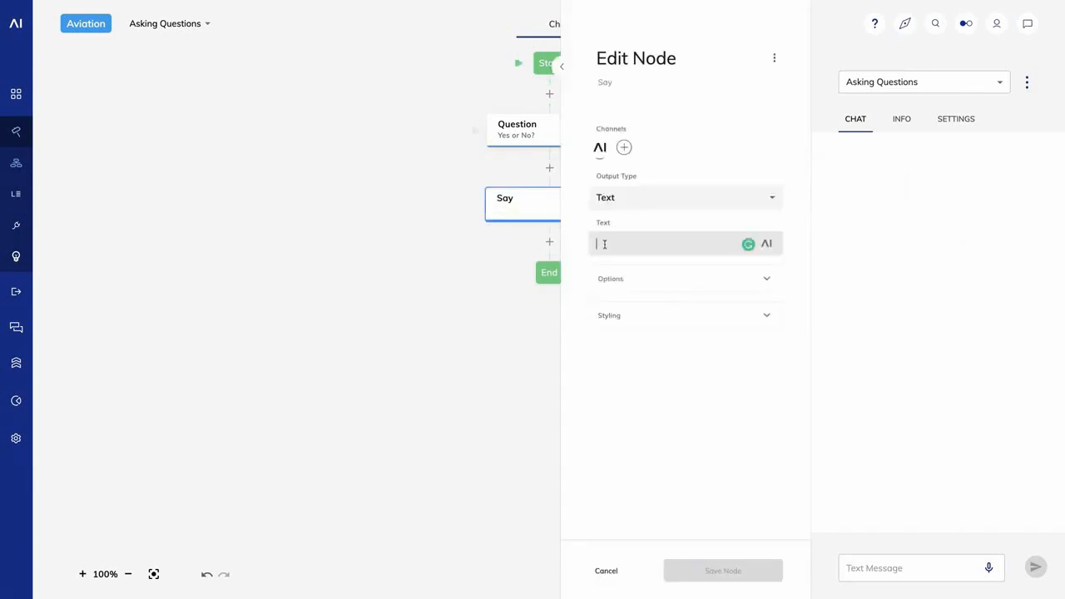
type("You said")
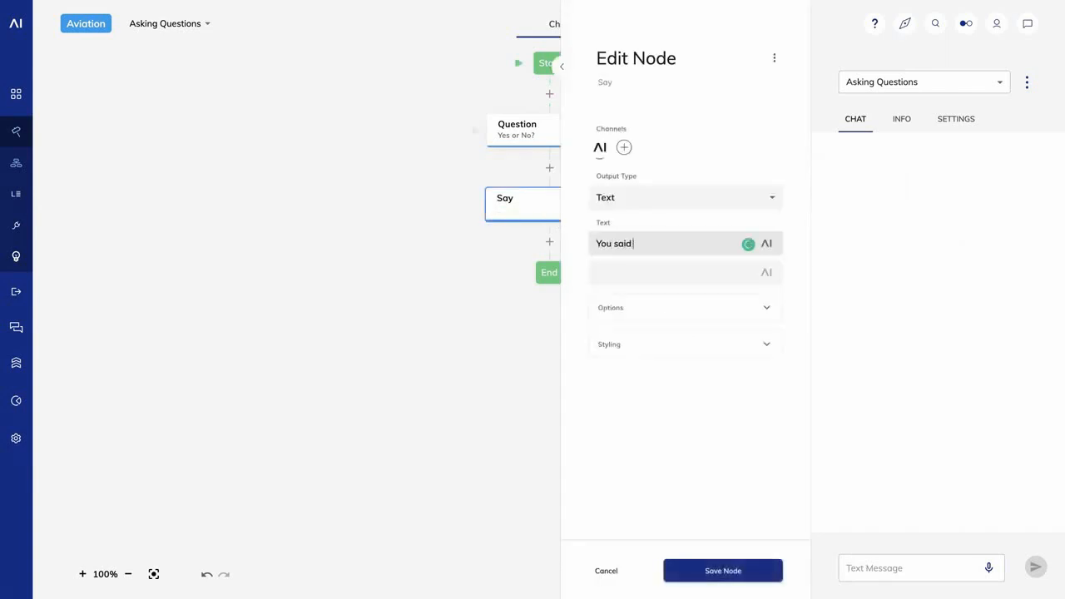
left_click(765, 245)
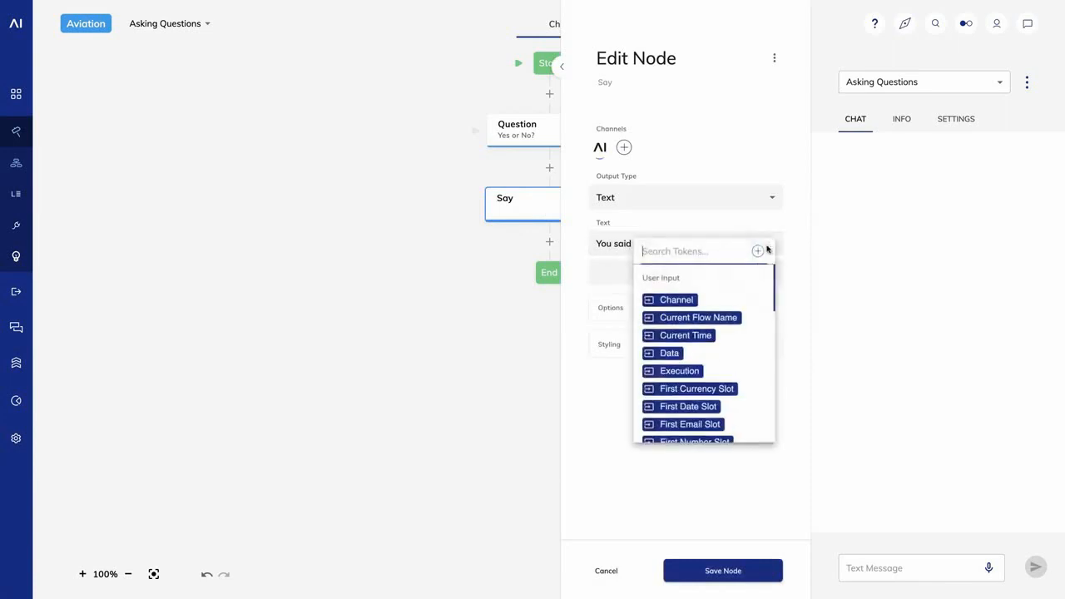
scroll(730, 390, "down", 4)
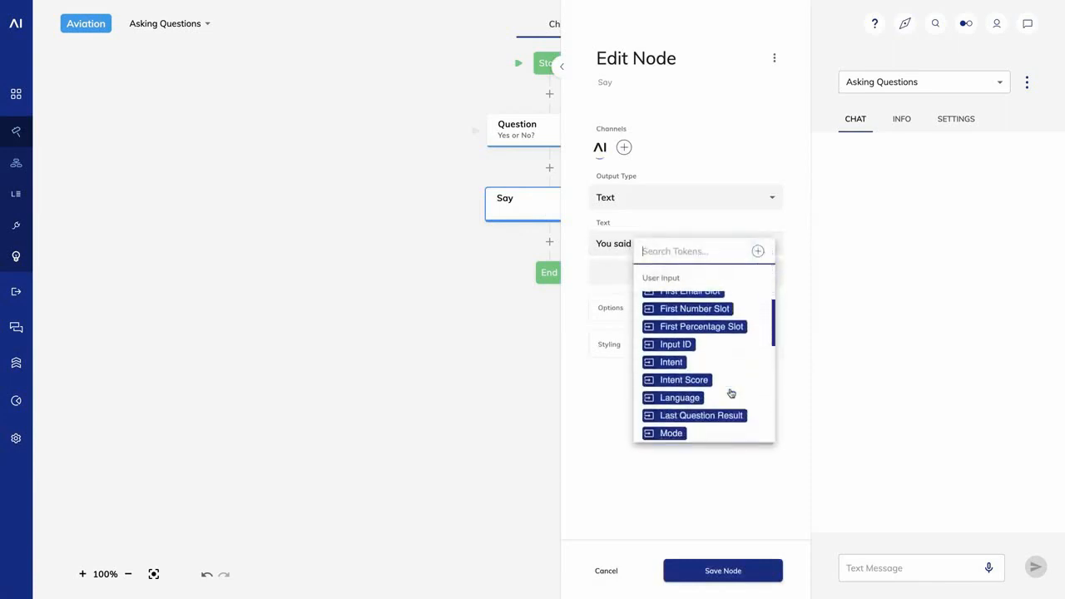
left_click(730, 399)
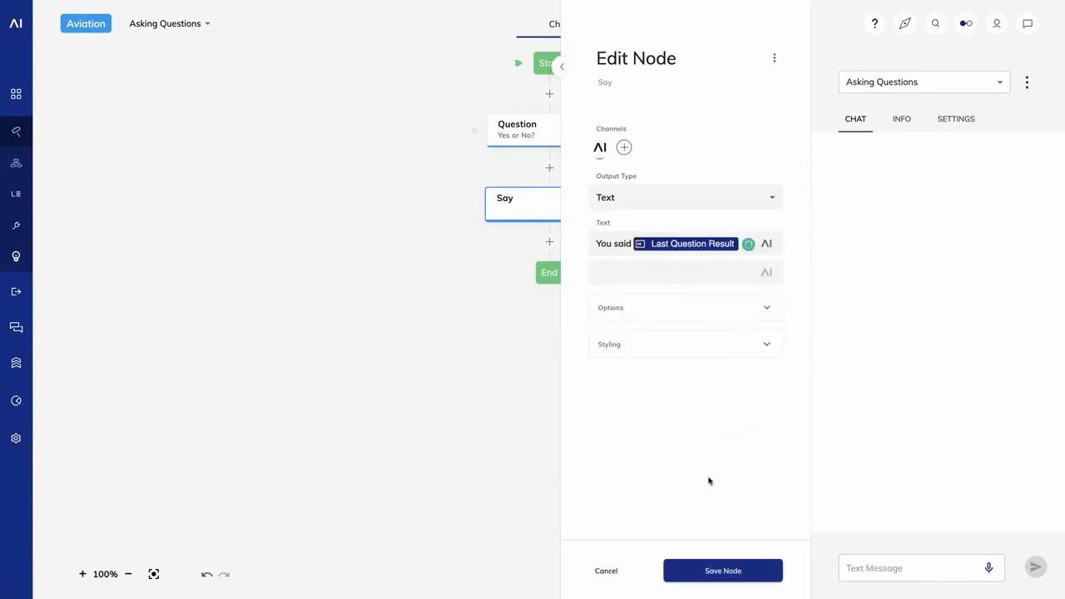
left_click(703, 580)
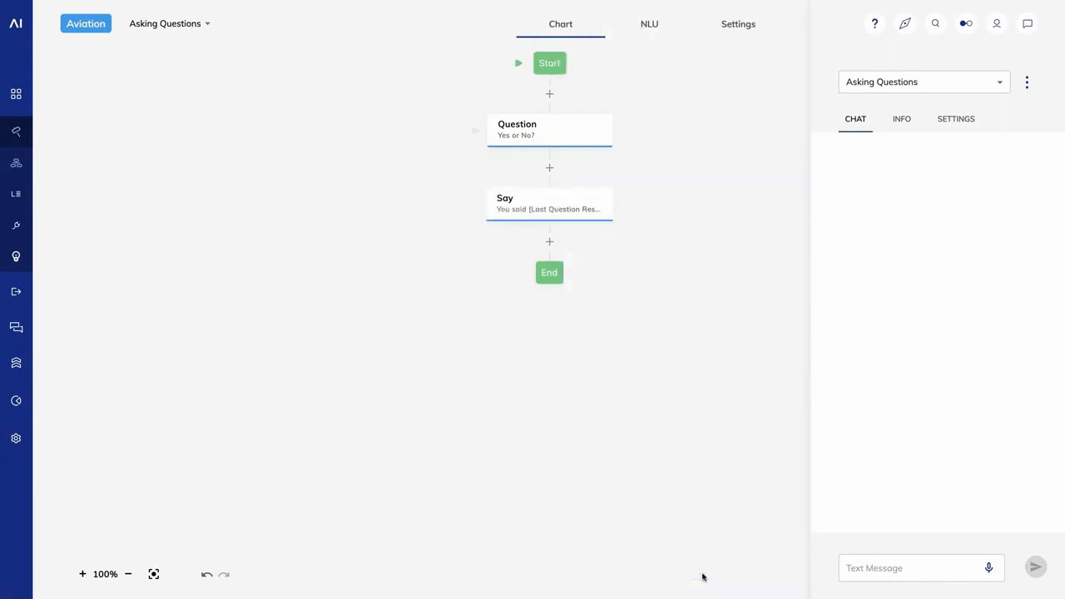
Step: Test the Say node's output in the chat by sending "hi" and answering the question with "yes"
left_click(868, 567)
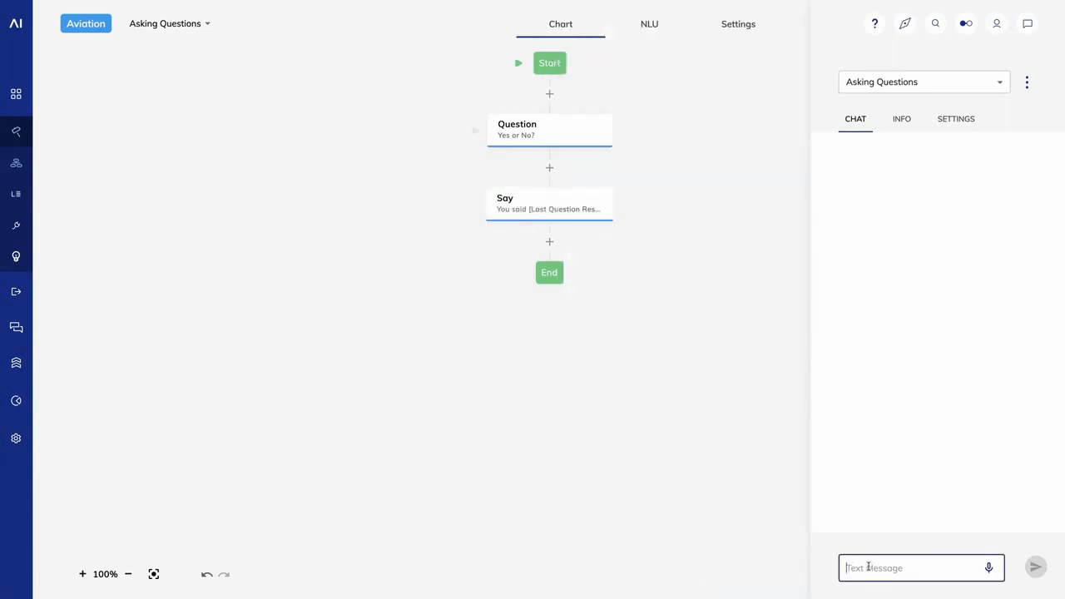
type("hi")
key("Return")
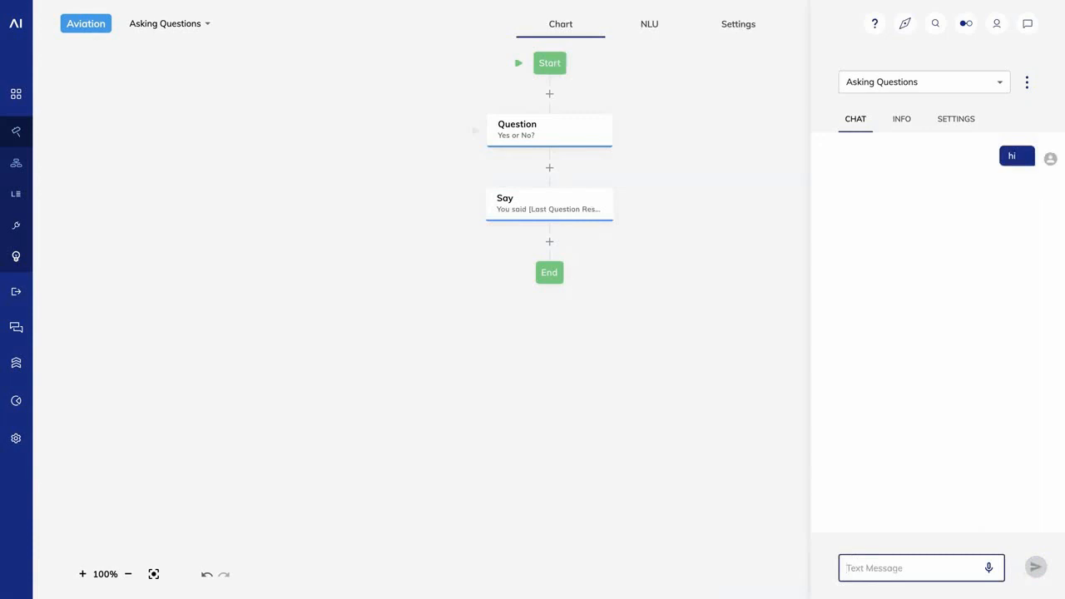
type("yes")
key("Return")
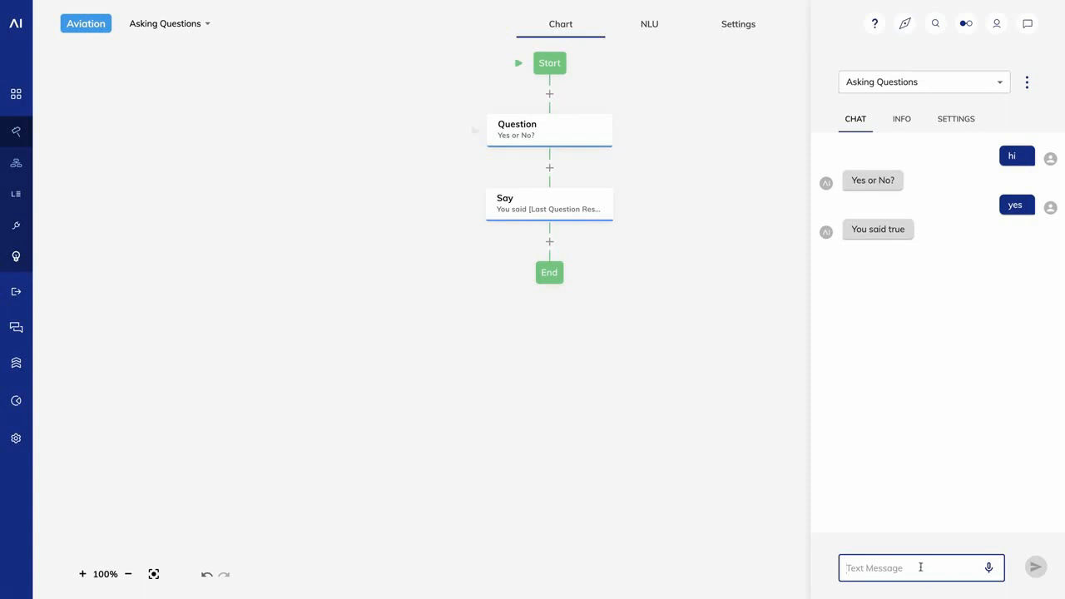
Step: Restart the conversation twice with "hi", answering the question first with "sure" and the second time with "that's right"
type("hi")
key("Return")
type("sure")
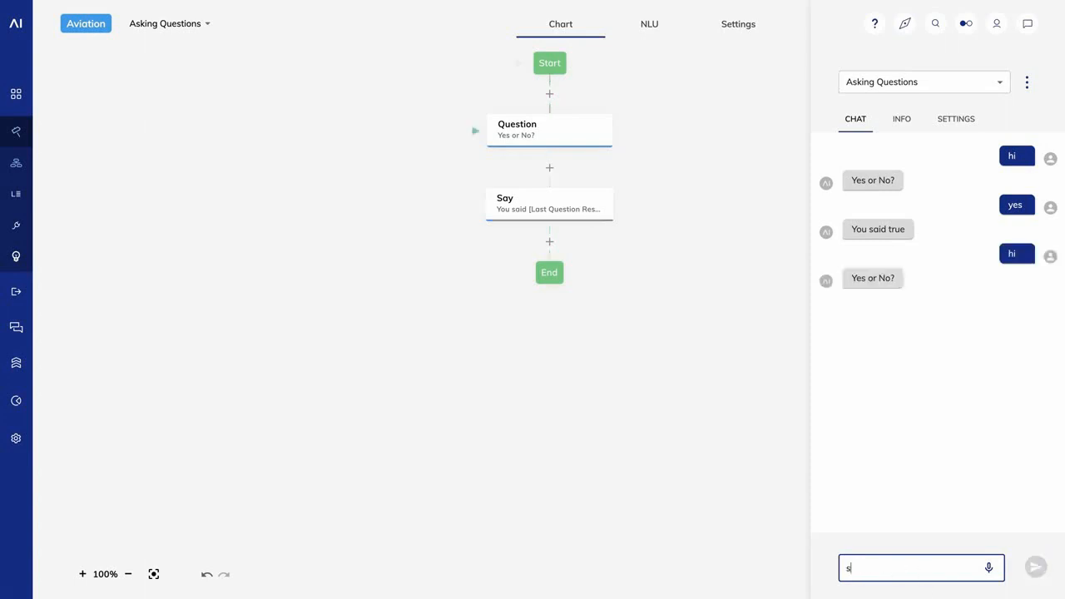
key("Return")
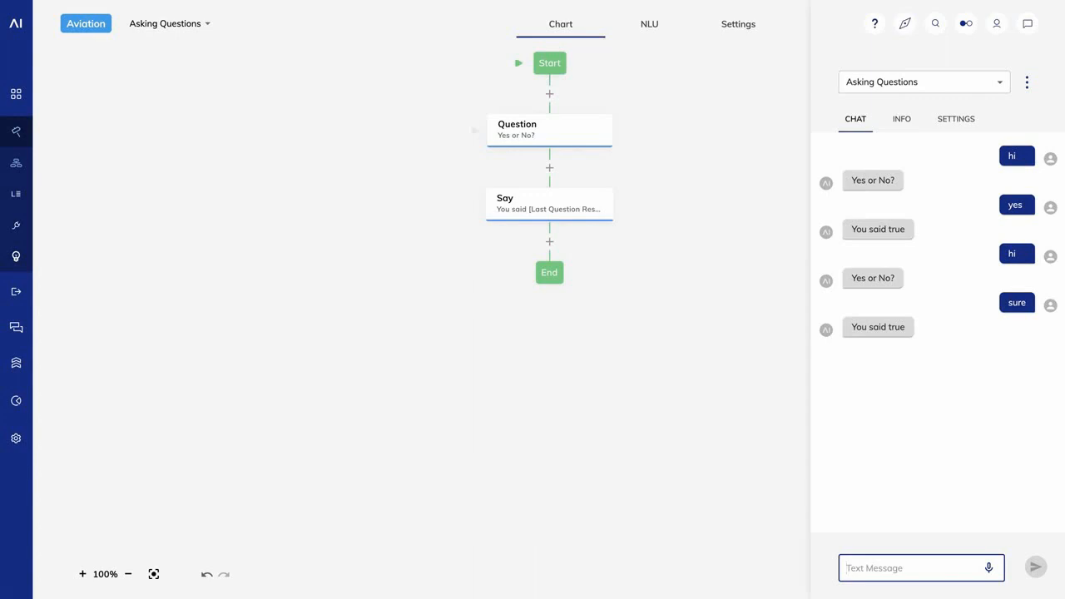
type("hi")
key("Return")
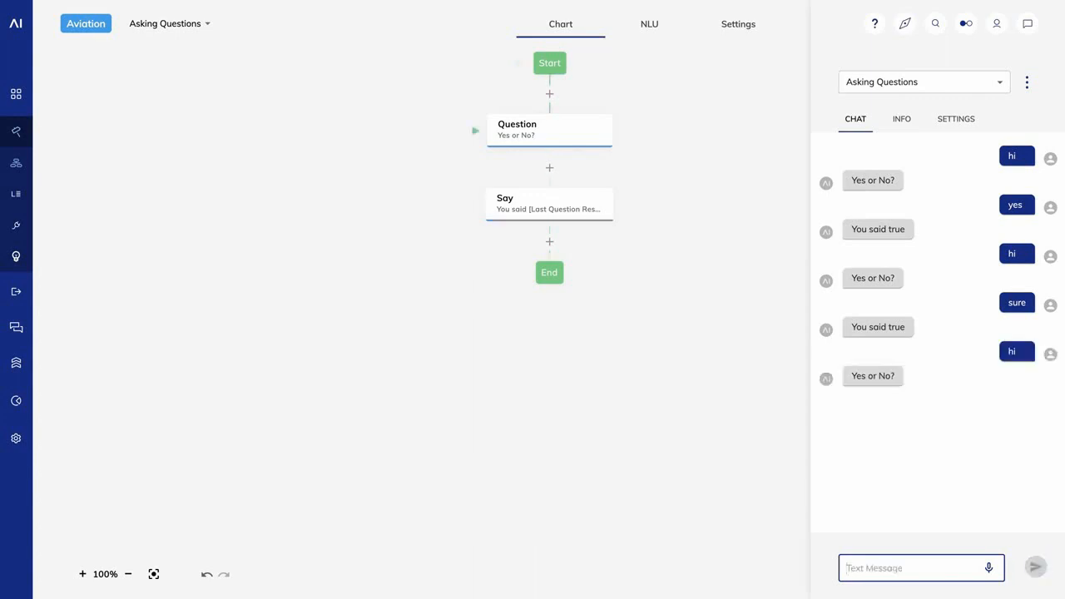
type("that's right")
key("Return")
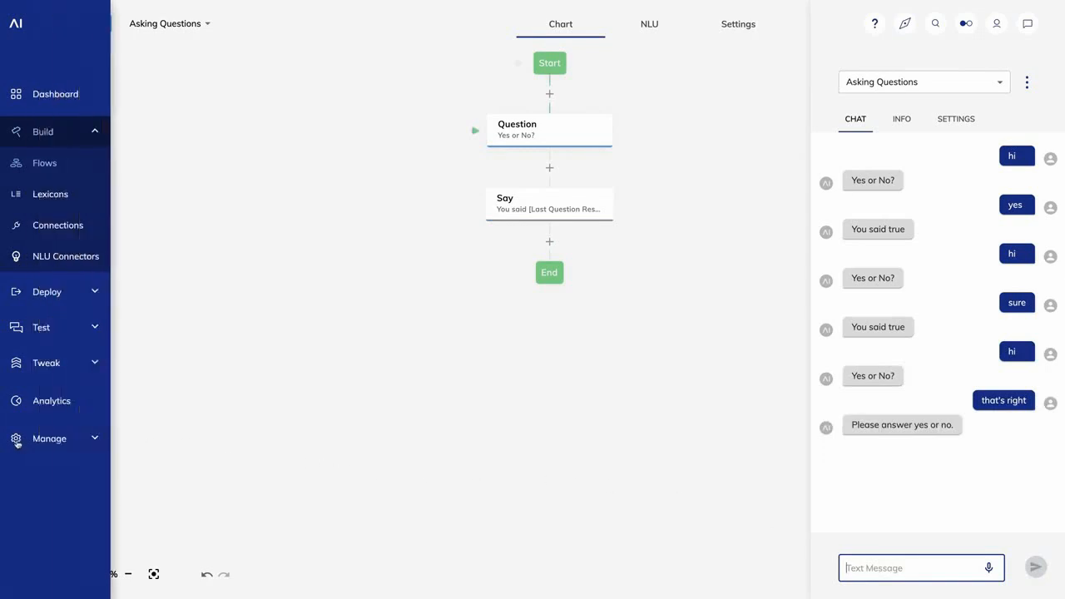
Step: Add "that's right" to the positive confirmation words in the Agent Settings and save them
left_click(44, 445)
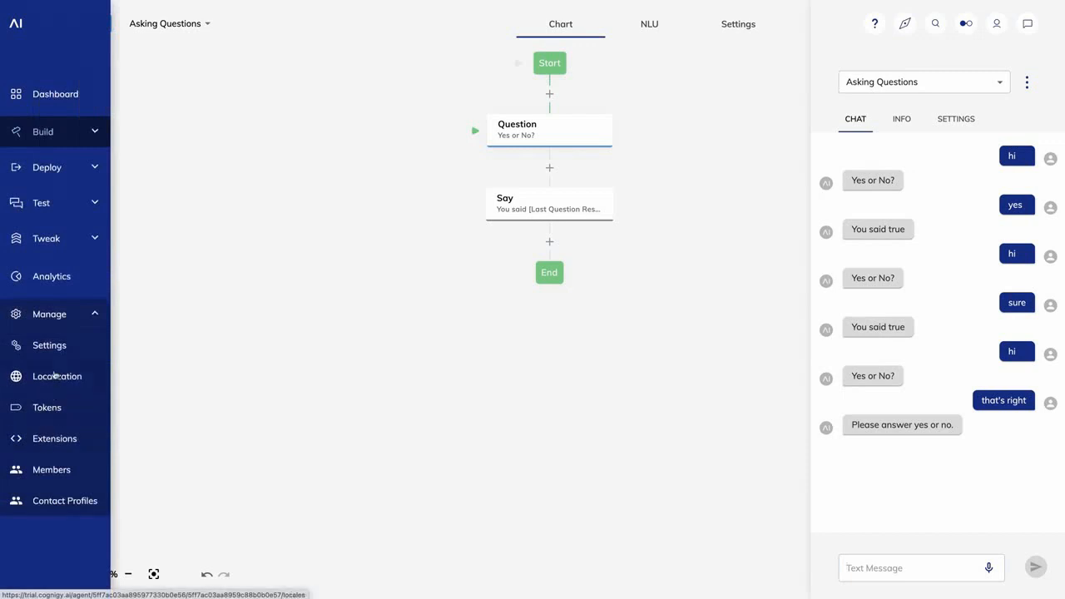
left_click(59, 348)
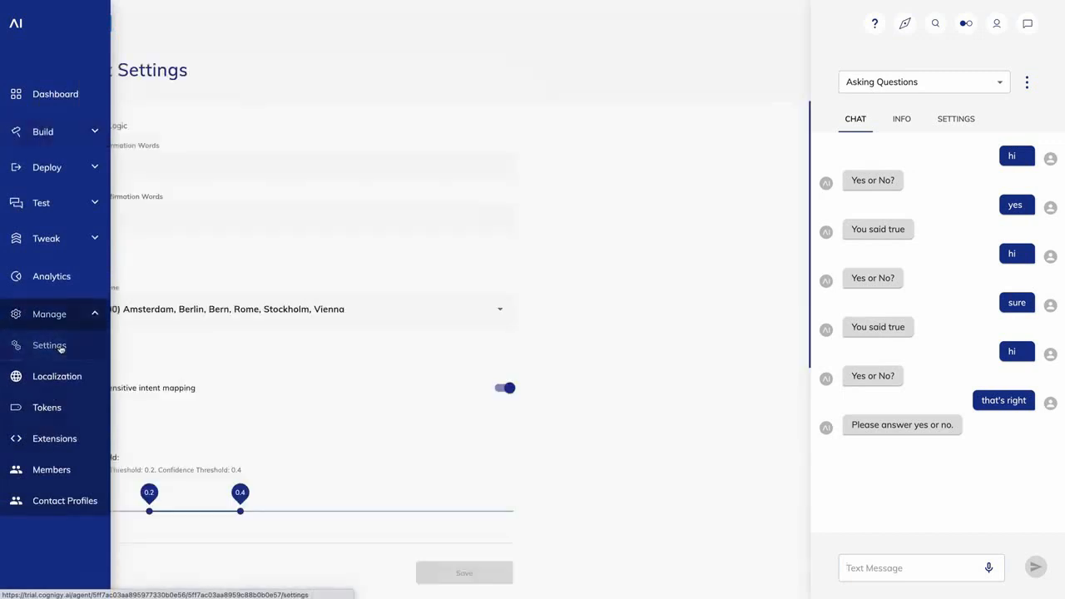
left_click(222, 167)
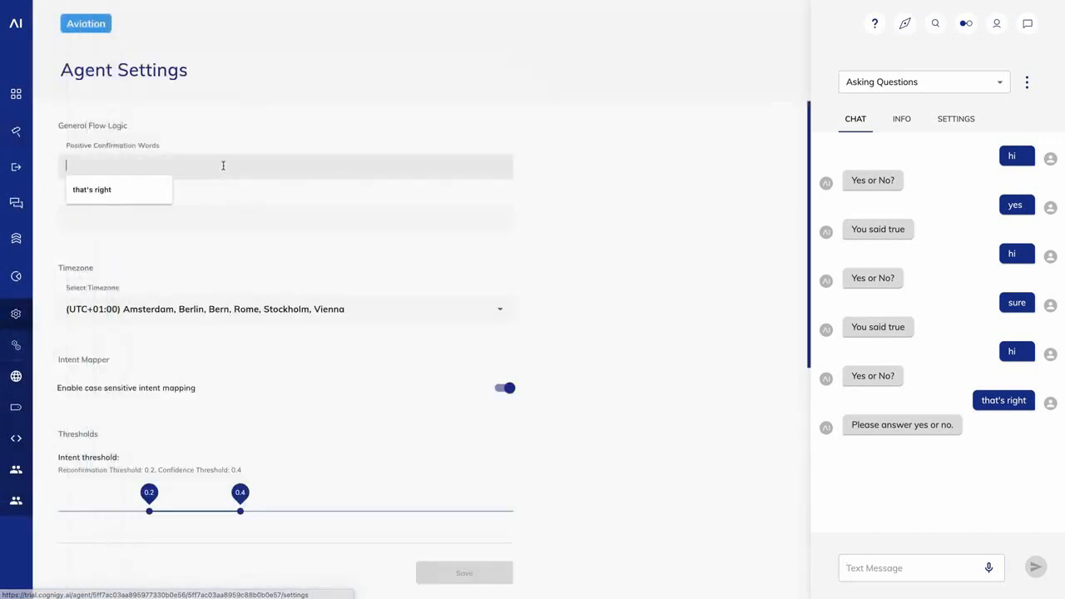
type("that's right")
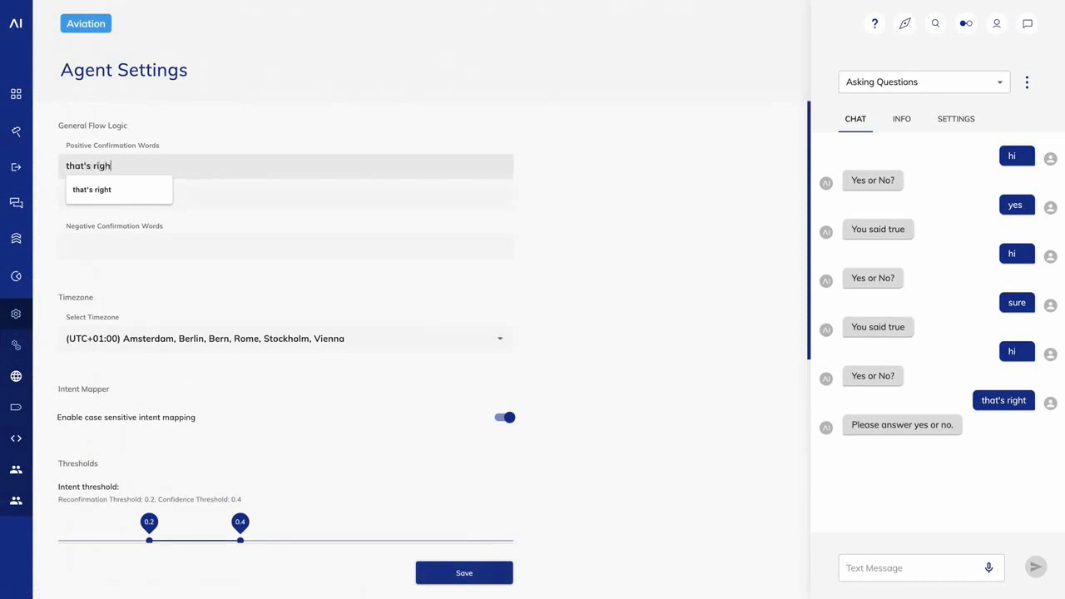
left_click(440, 580)
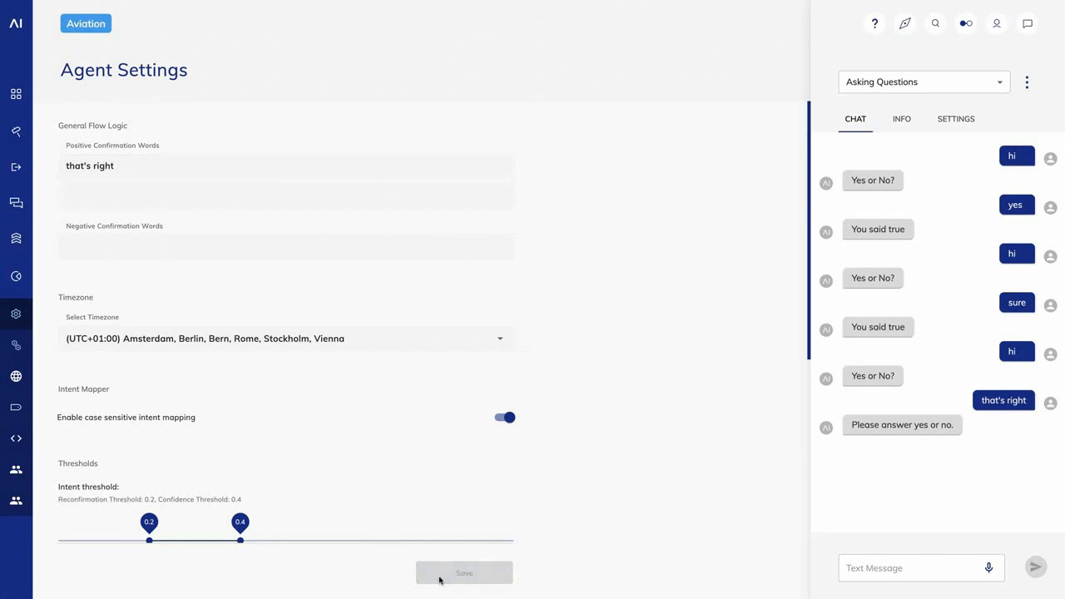
Step: Return to the Asking Questions flow and test the new confirmation phrase by sending "hi" and answering "that's right"
left_click(73, 25)
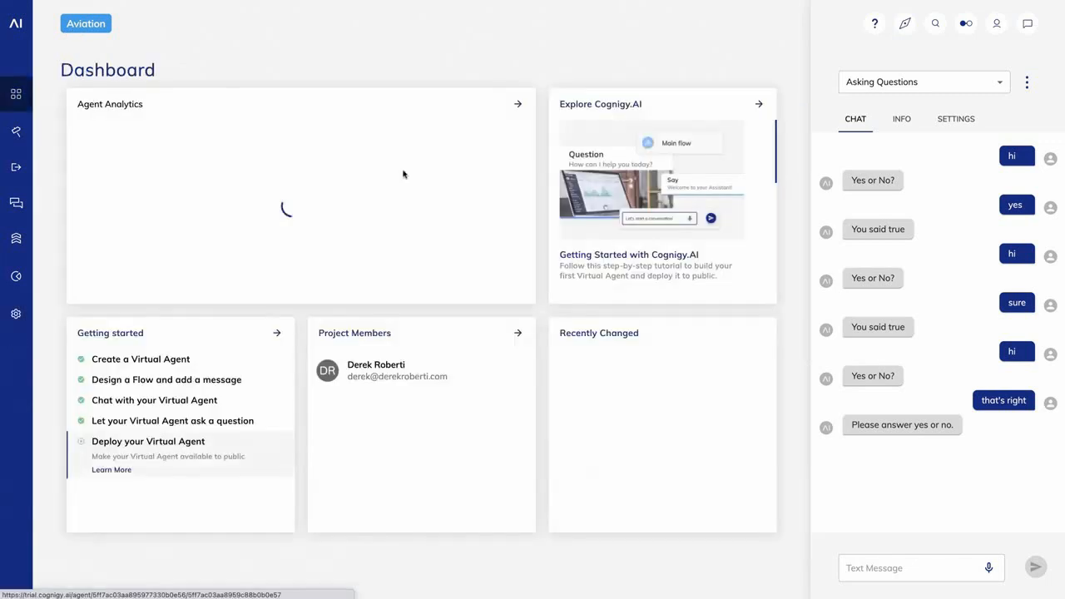
left_click(631, 380)
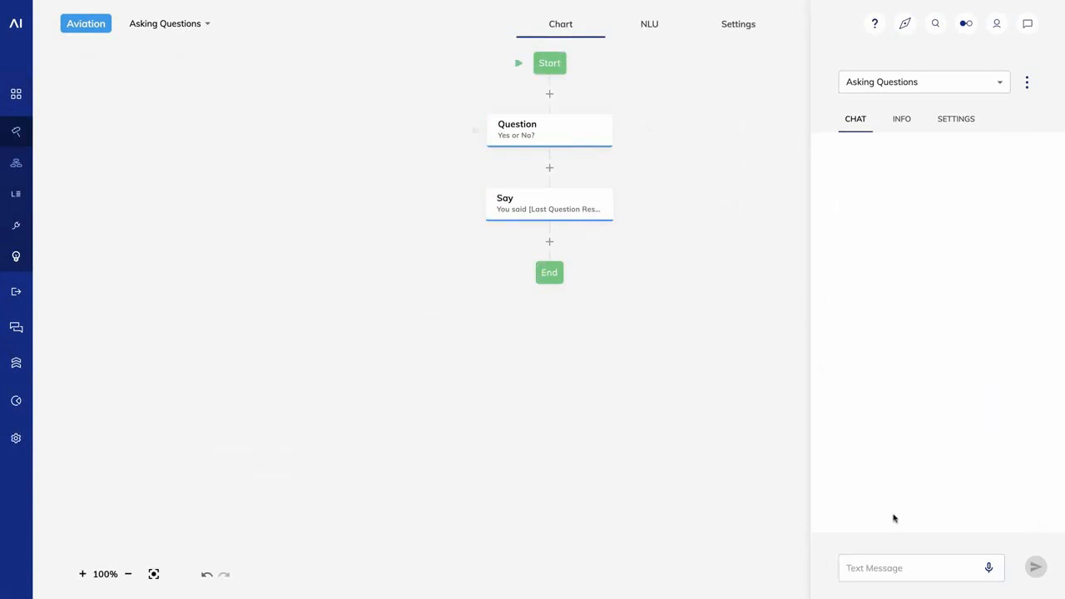
left_click(868, 566)
type("hi")
key("Return")
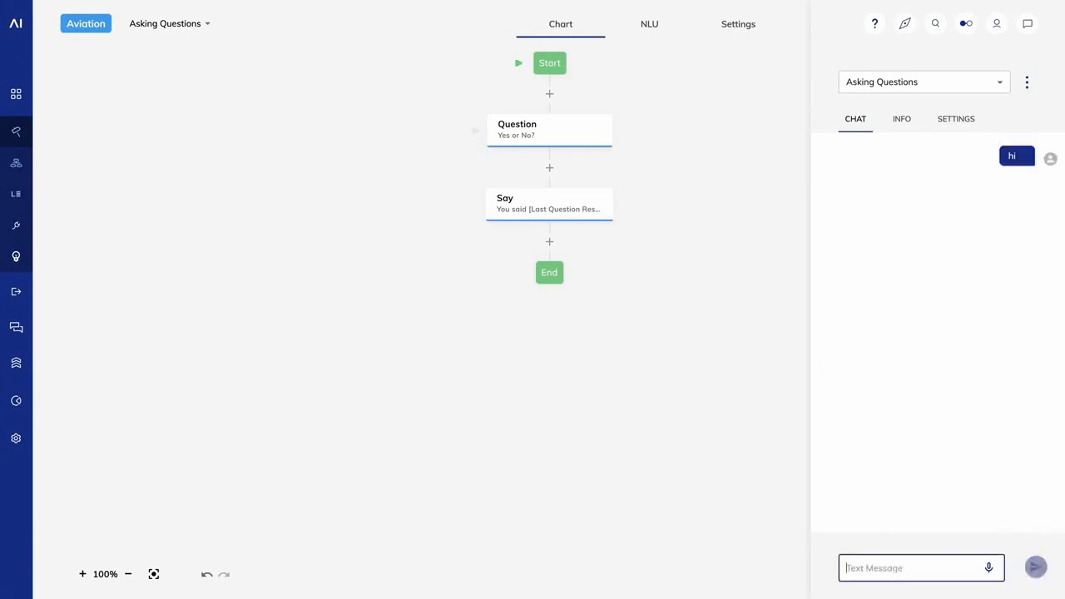
type("that's right")
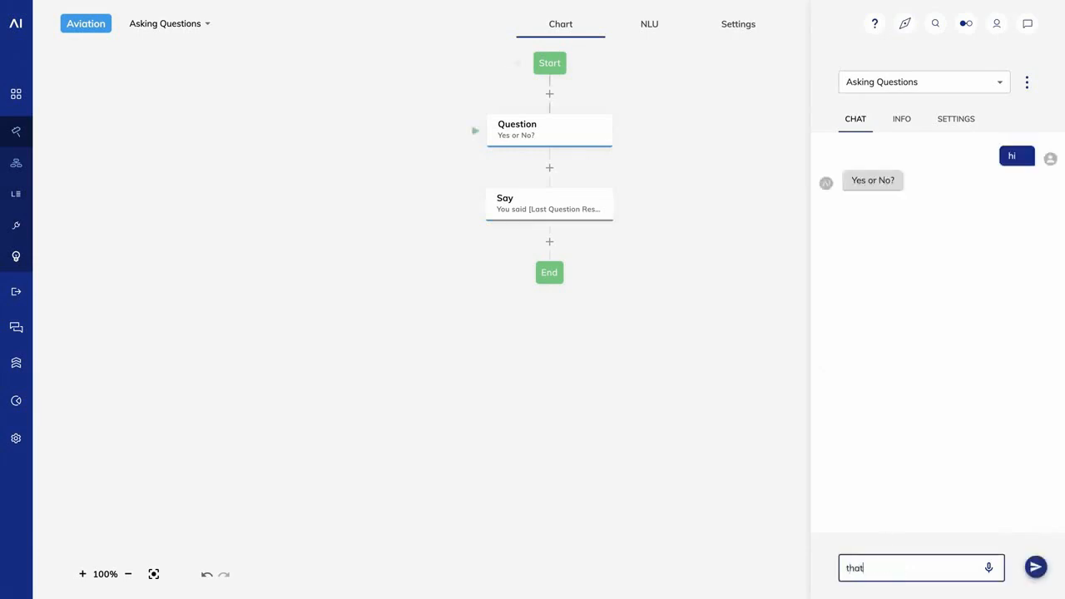
key("Return")
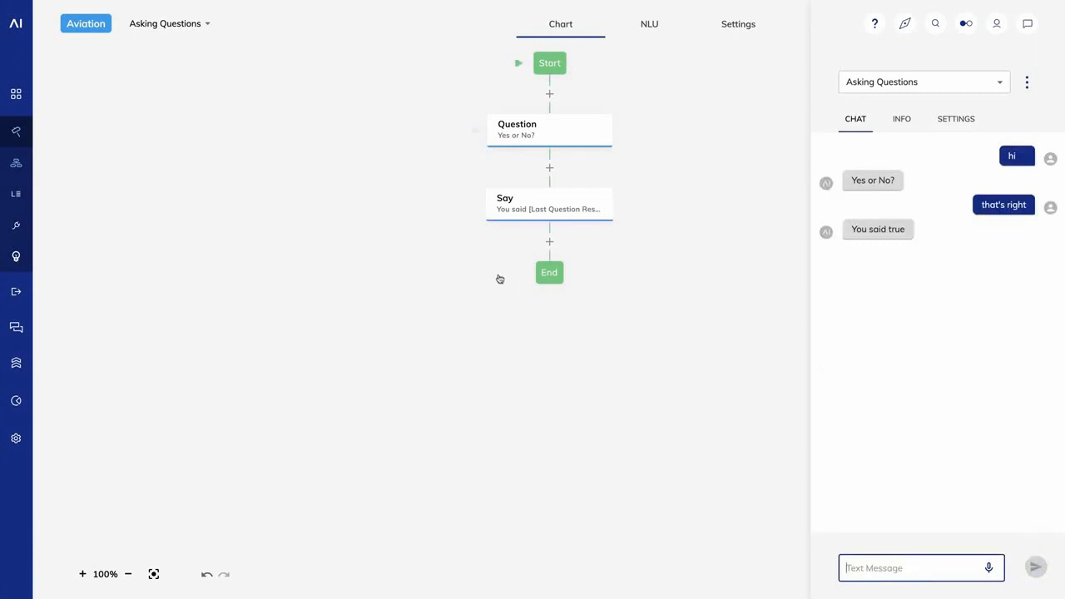
Step: Change the Question node's type to Date and its text to "What is the date?", and save the node
left_click(531, 140)
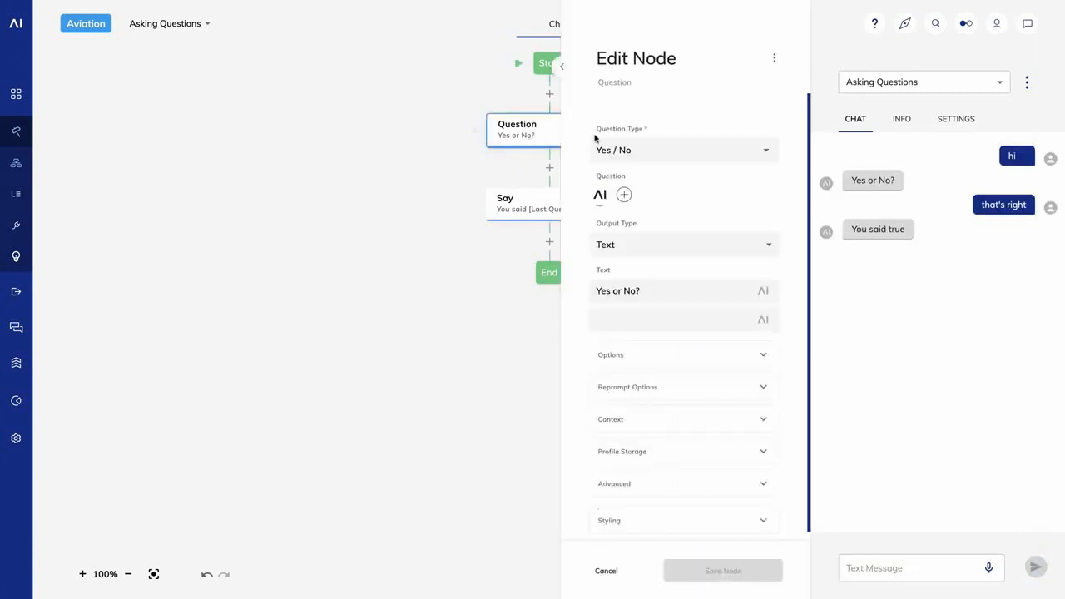
left_click(759, 153)
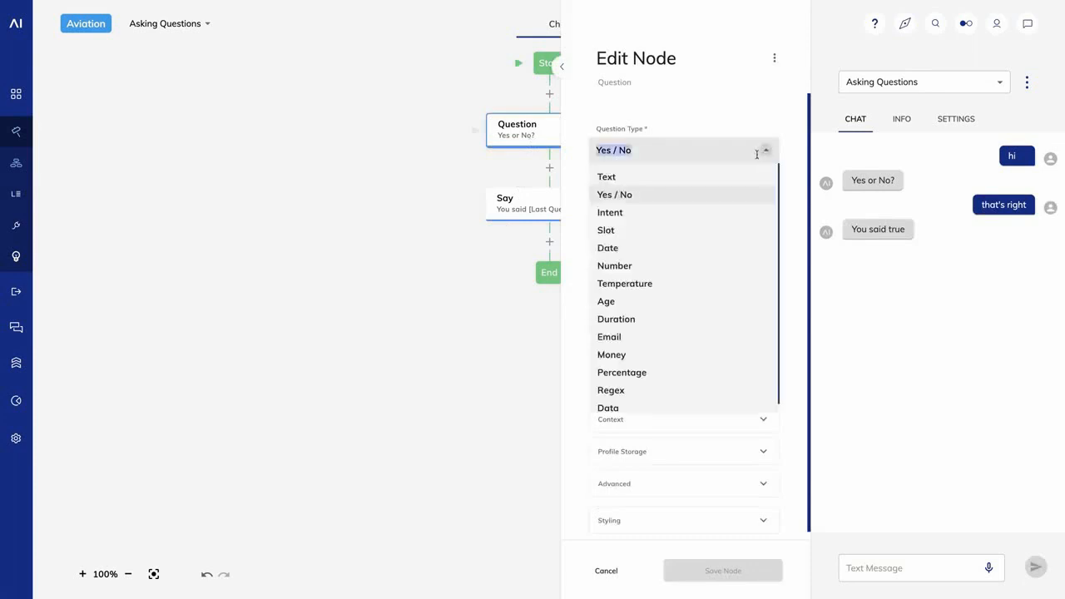
left_click(675, 249)
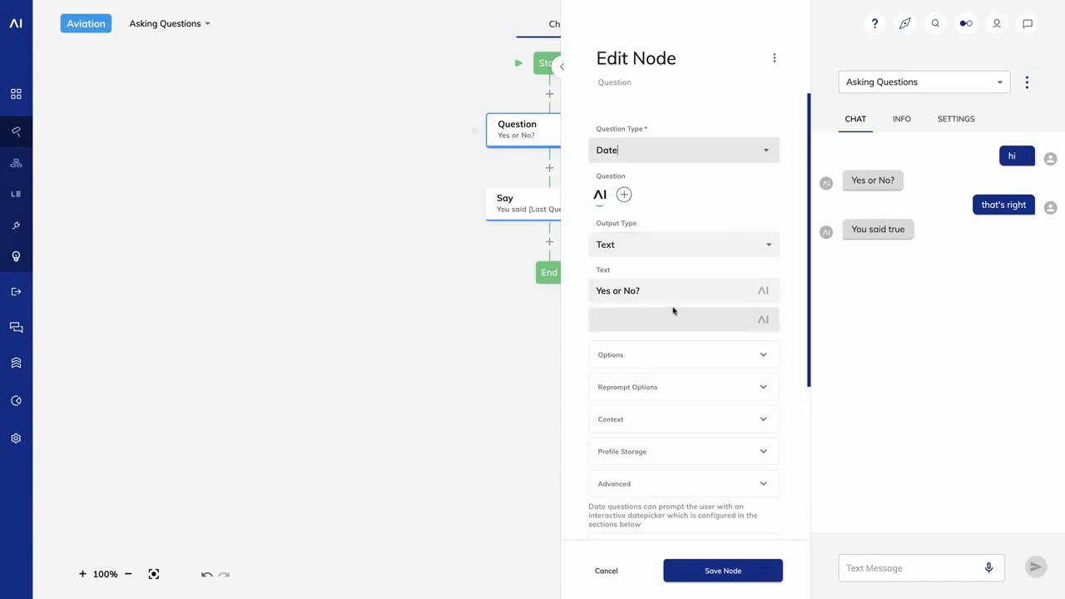
triple_click(677, 292)
type("What i")
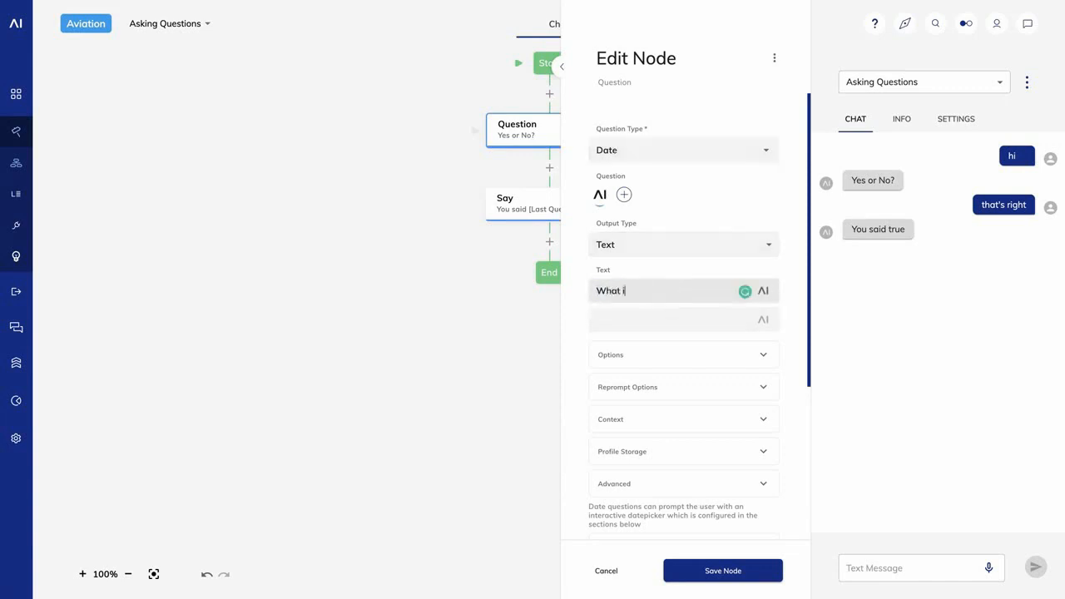
type("s the date?")
left_click(705, 571)
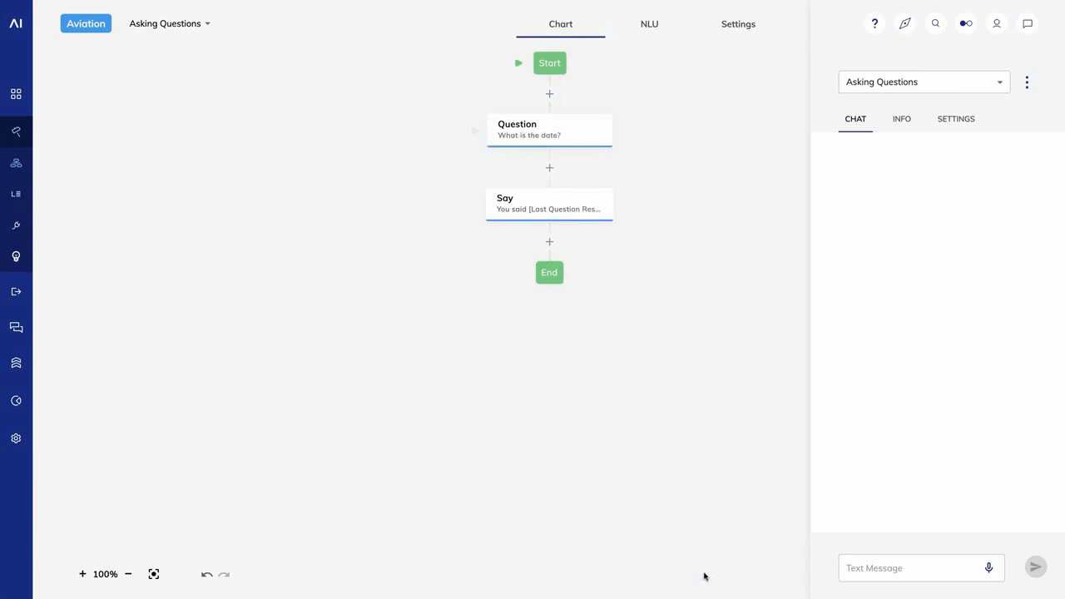
Step: Replace the Last Question Result token in the Say node's text with the First Date Slot token and save the node
left_click(543, 214)
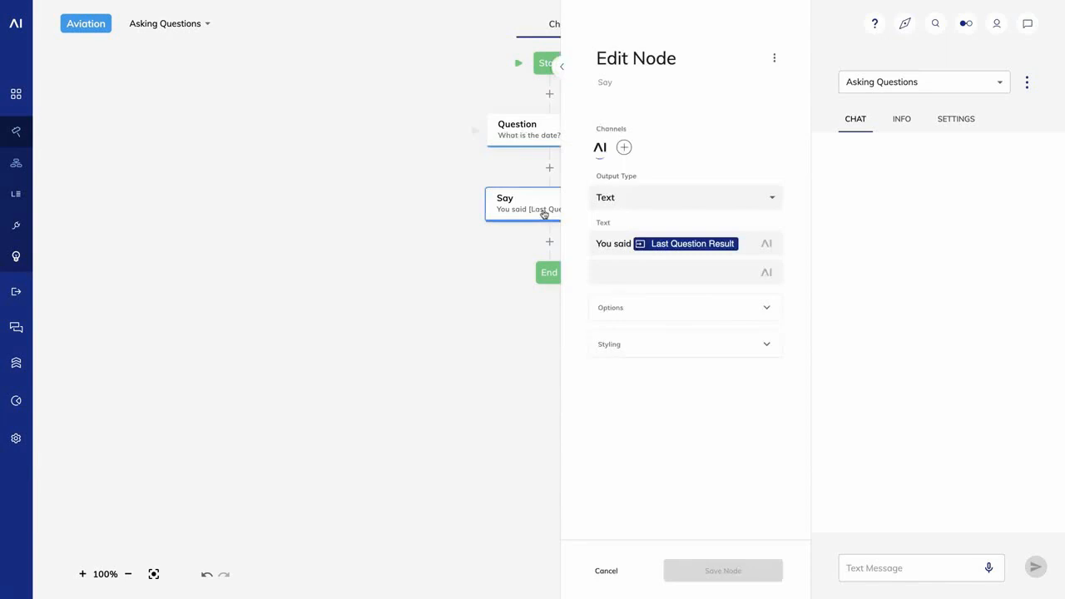
left_click(742, 244)
key("BackSpace")
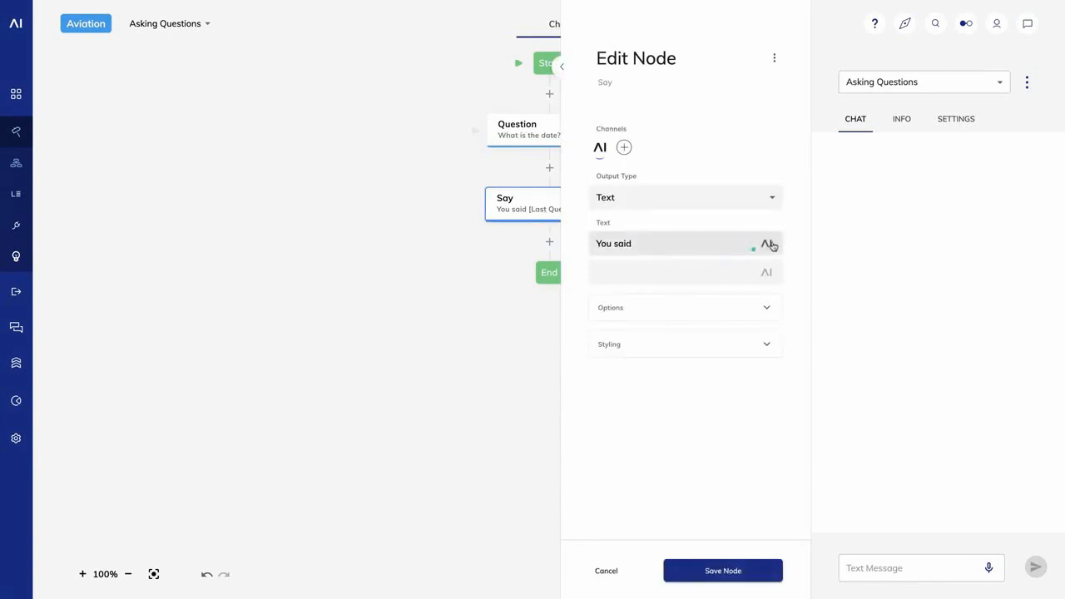
left_click(769, 243)
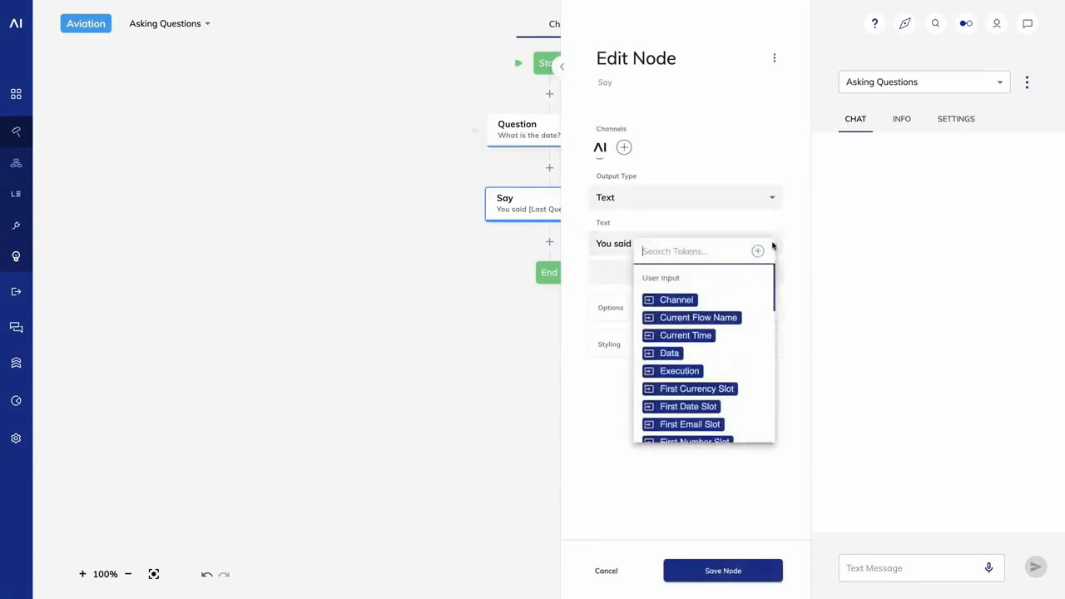
left_click(689, 408)
left_click(708, 578)
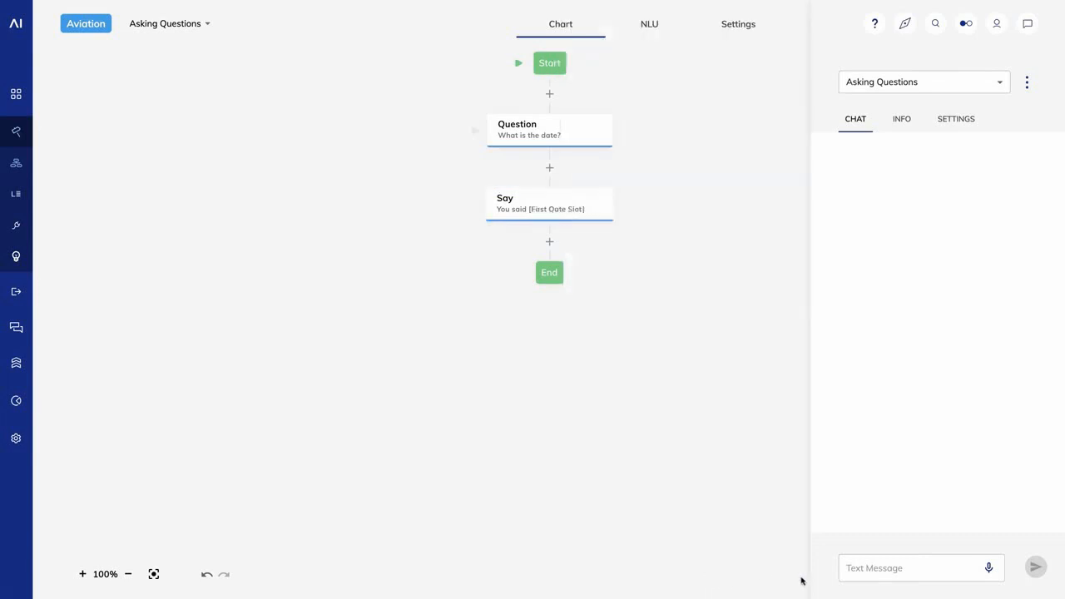
Step: Test the date question by sending "hi" and submitting January 16, 2021 through the chat's date picker
left_click(863, 566)
type("hi")
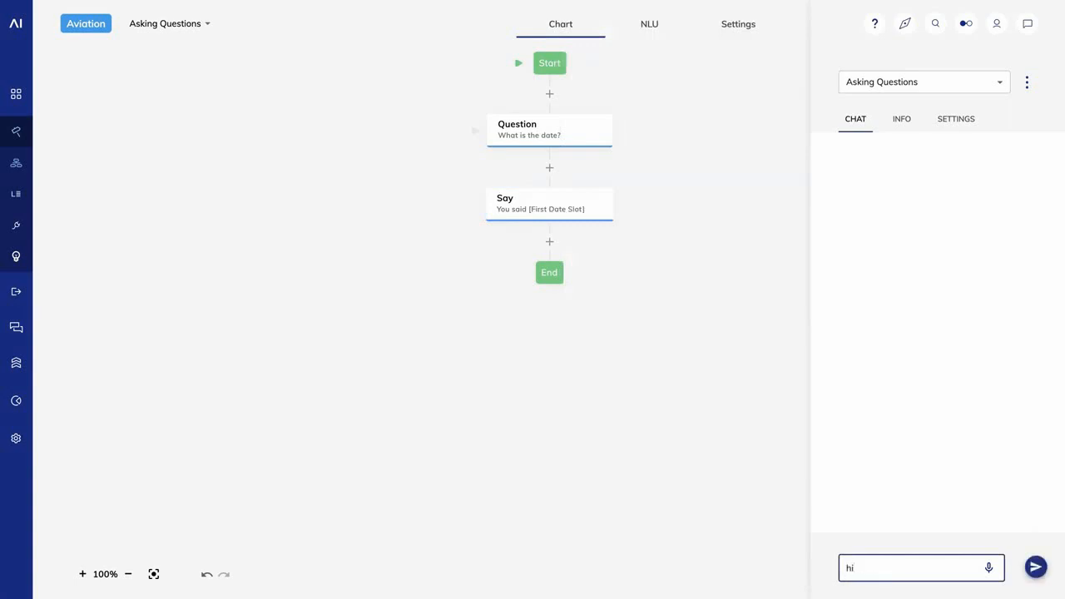
key("Return")
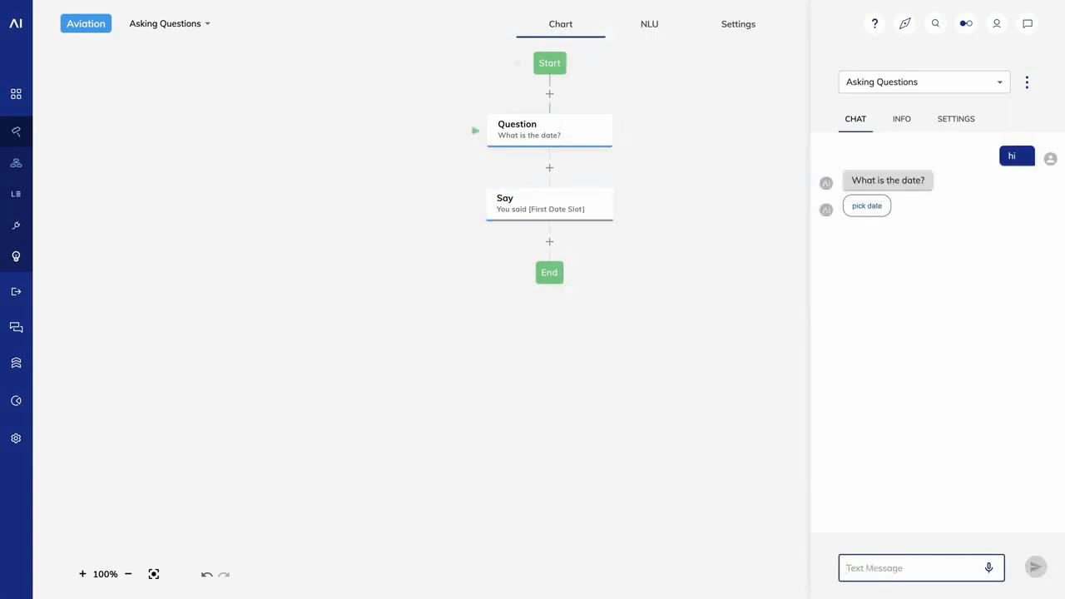
left_click(865, 213)
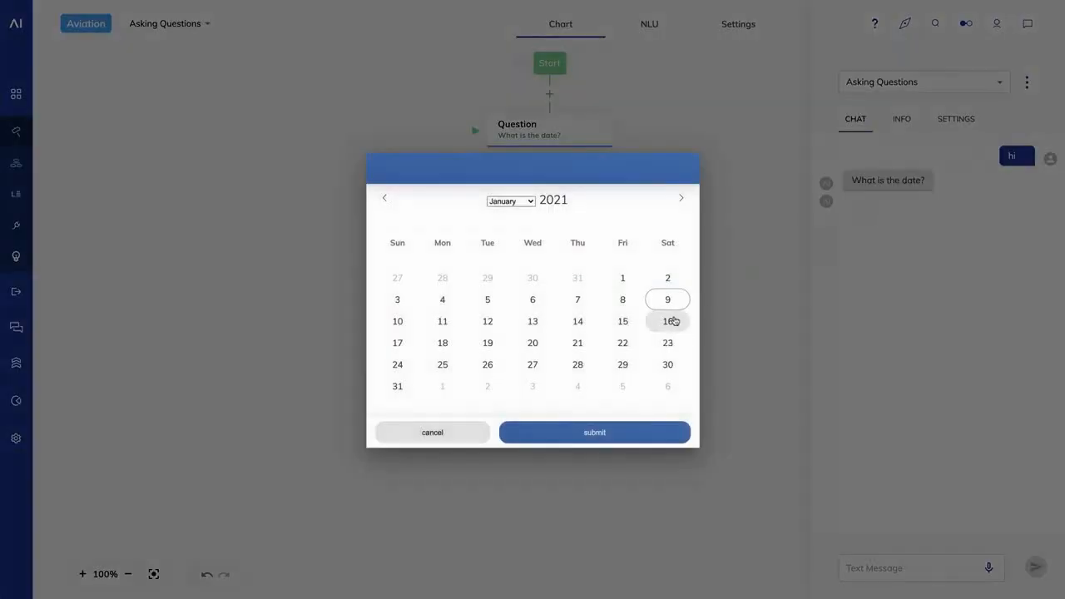
left_click(670, 323)
left_click(619, 434)
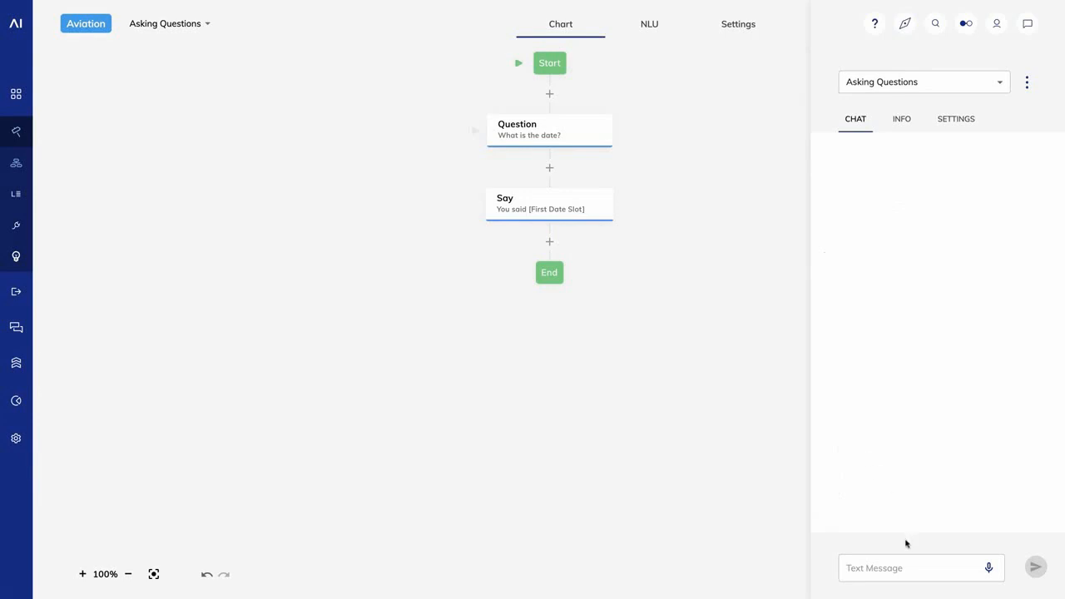
Step: Test the date question in a new conversation by sending "hi" and answering "next tuesday"
left_click(906, 569)
type("hi")
key("Return")
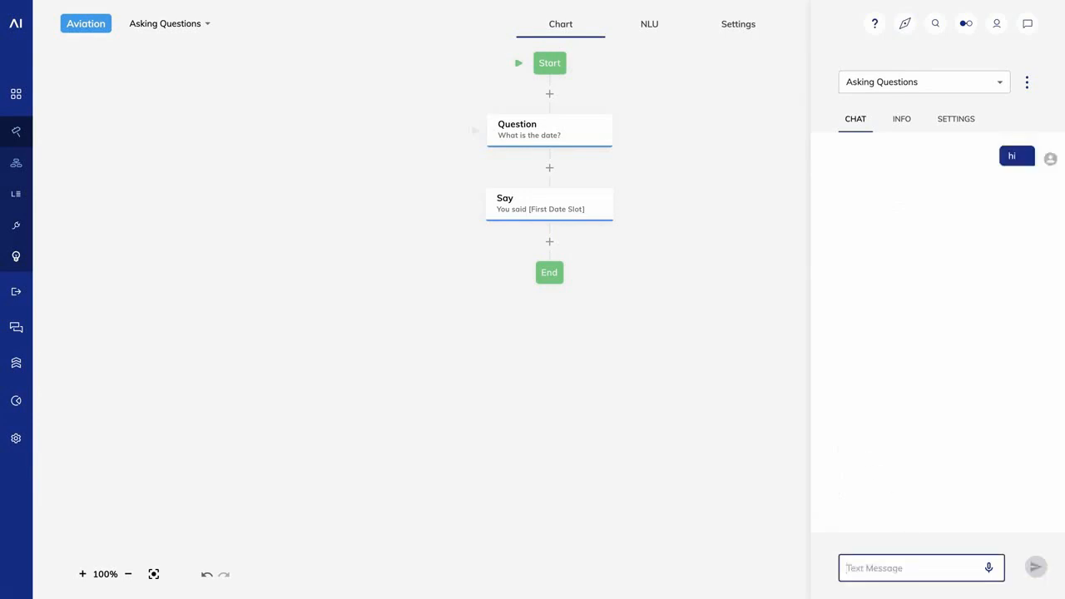
type("n")
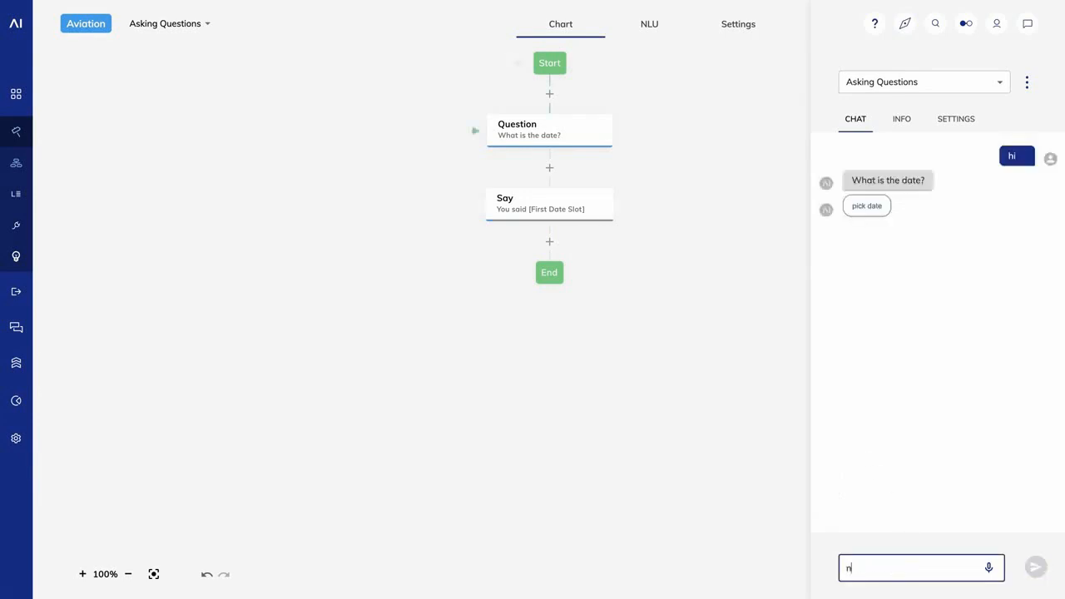
type("ext tuesday")
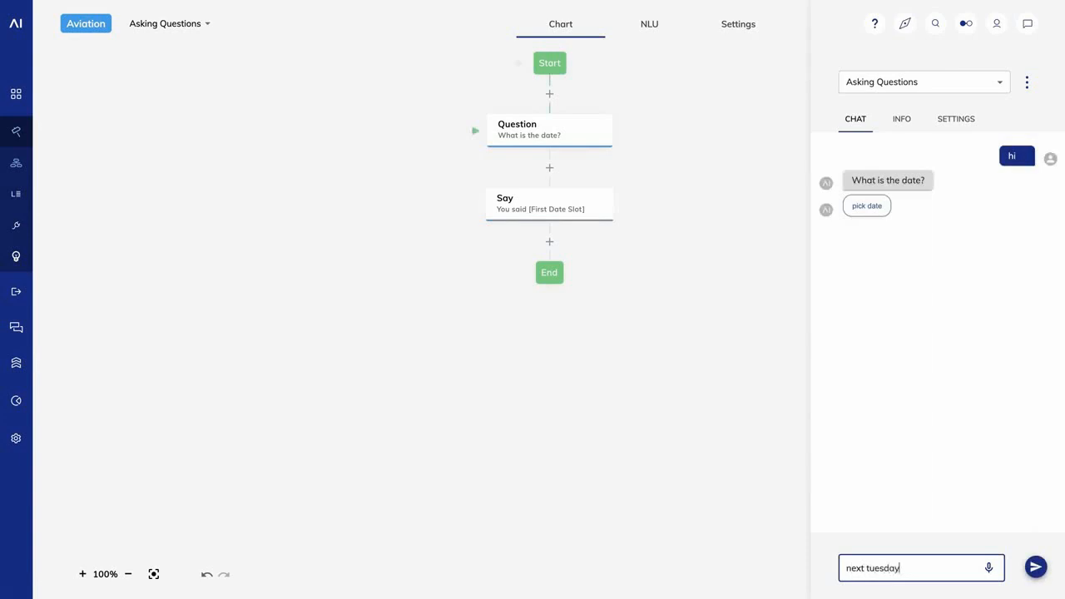
key("Return")
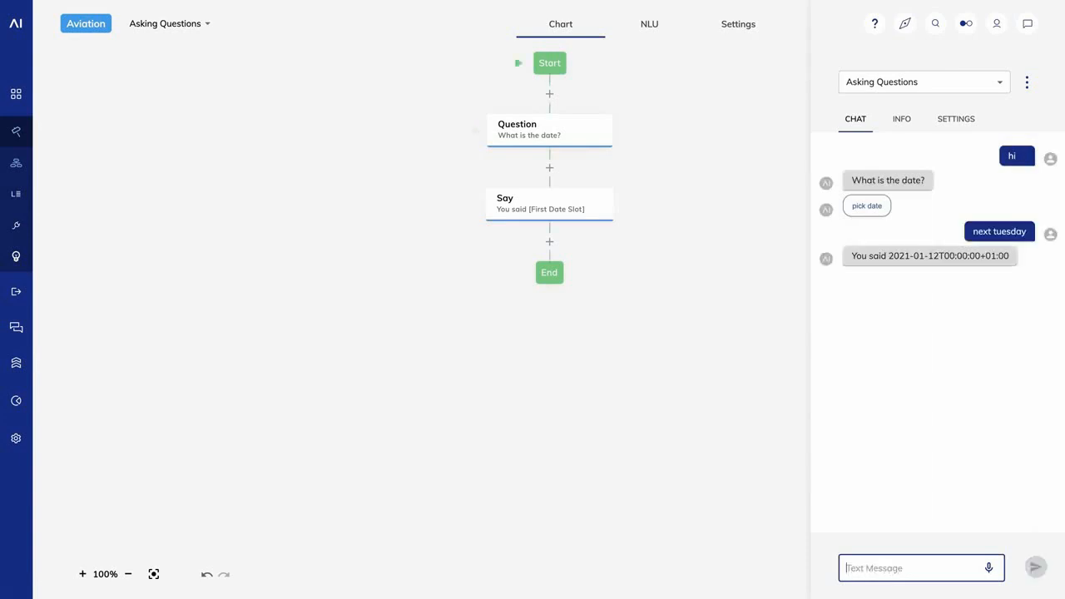
Step: Restart the conversation with "hi" and answer the date question with "two weeks from now"
left_click(903, 483)
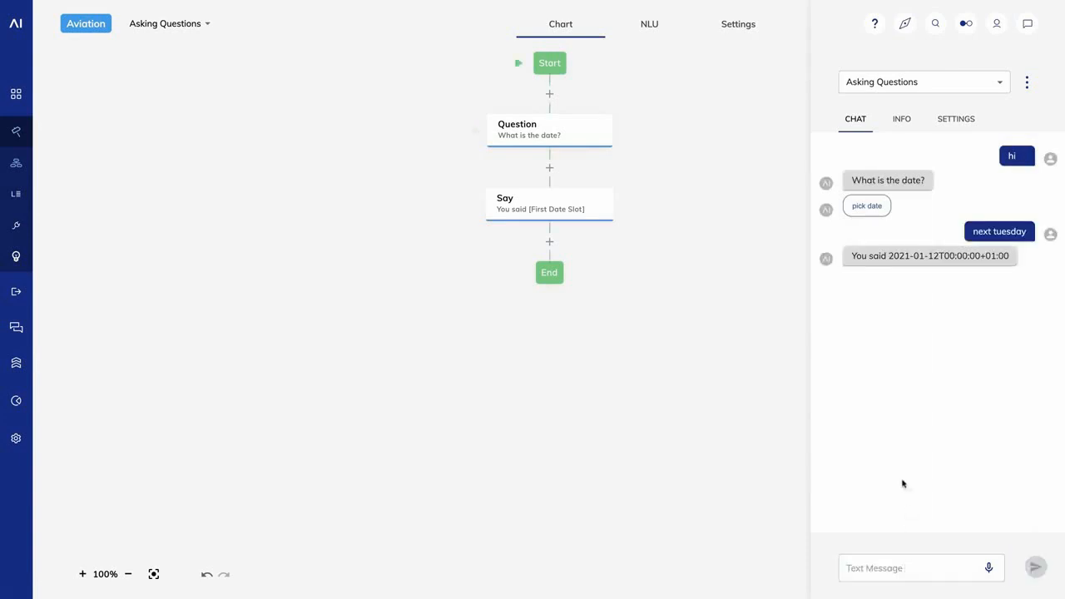
left_click(904, 560)
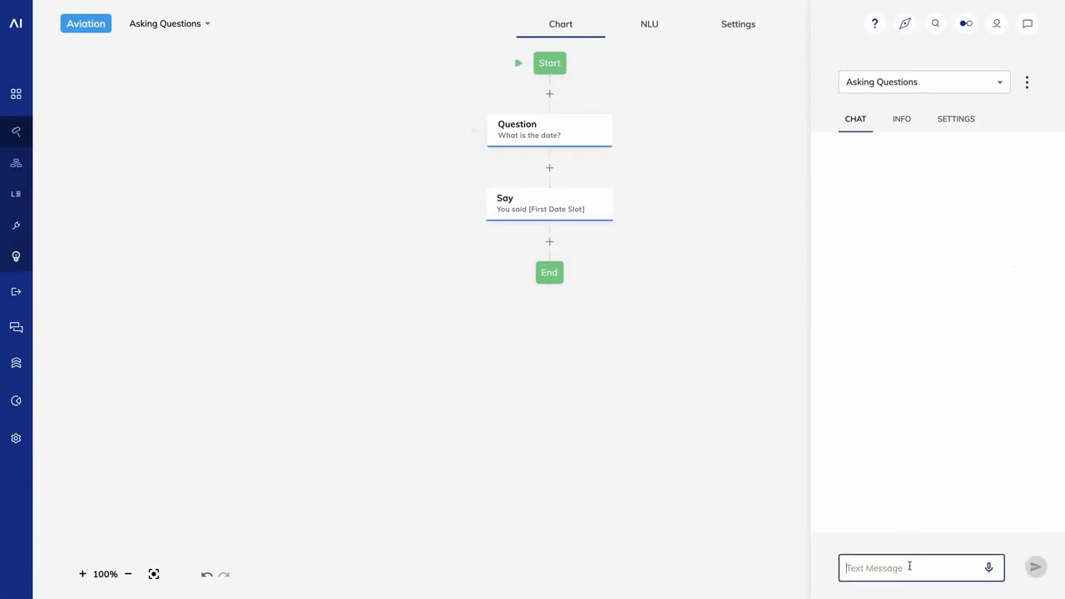
type("hi")
key("Return")
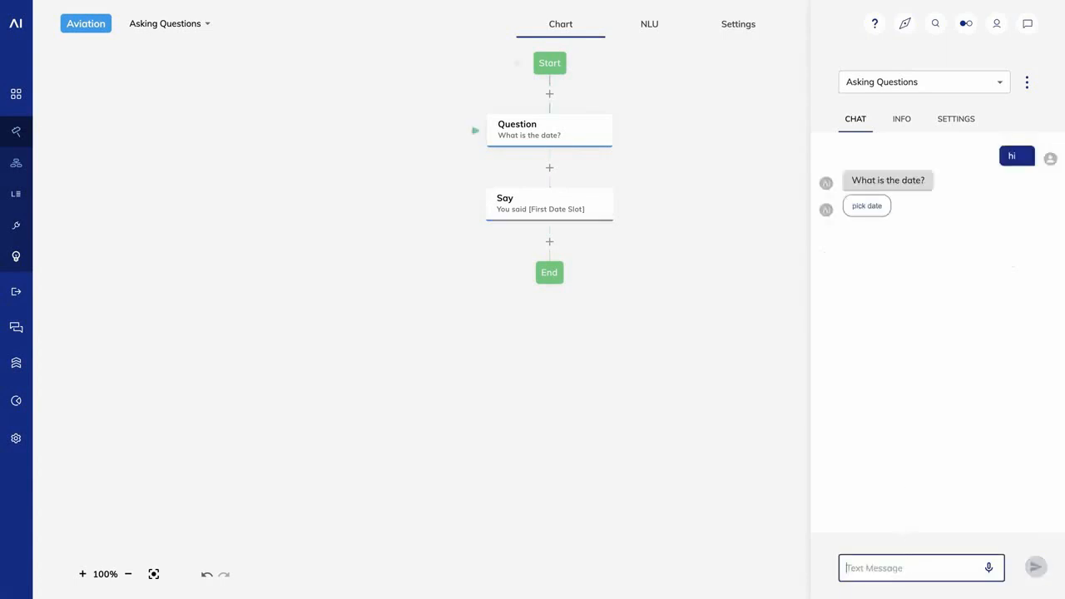
type("weeks from now")
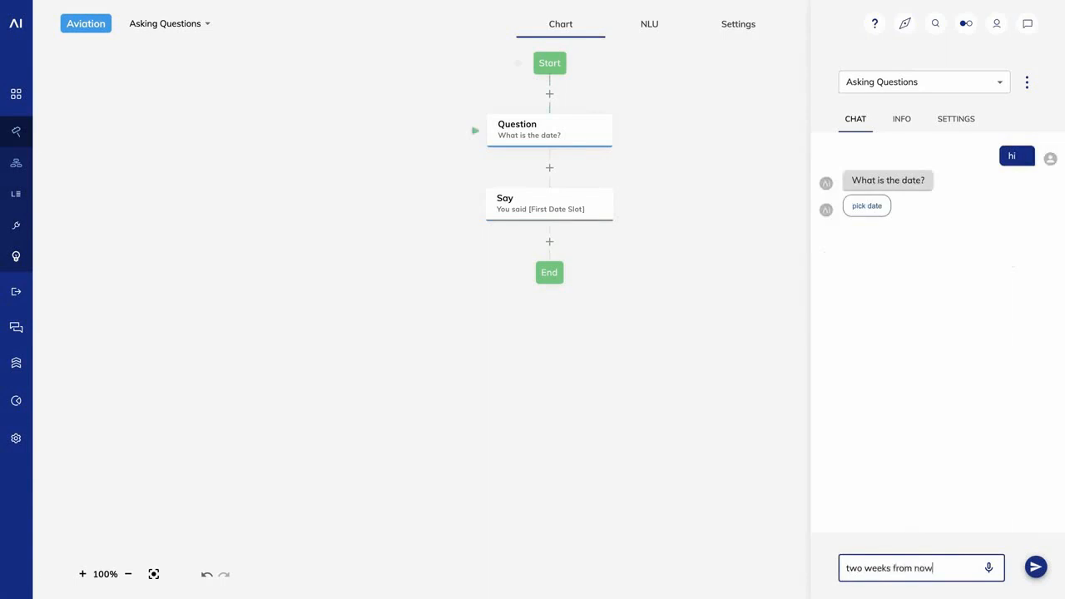
key("Return")
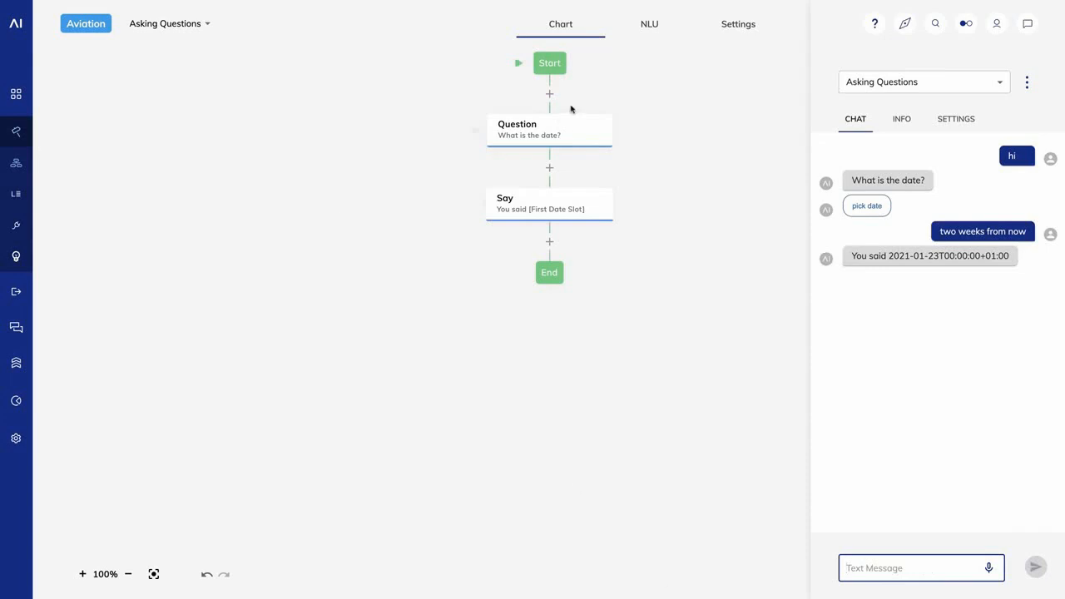
Step: Change the Question node's type to Number and its text to "How many?", and save the node
left_click(558, 134)
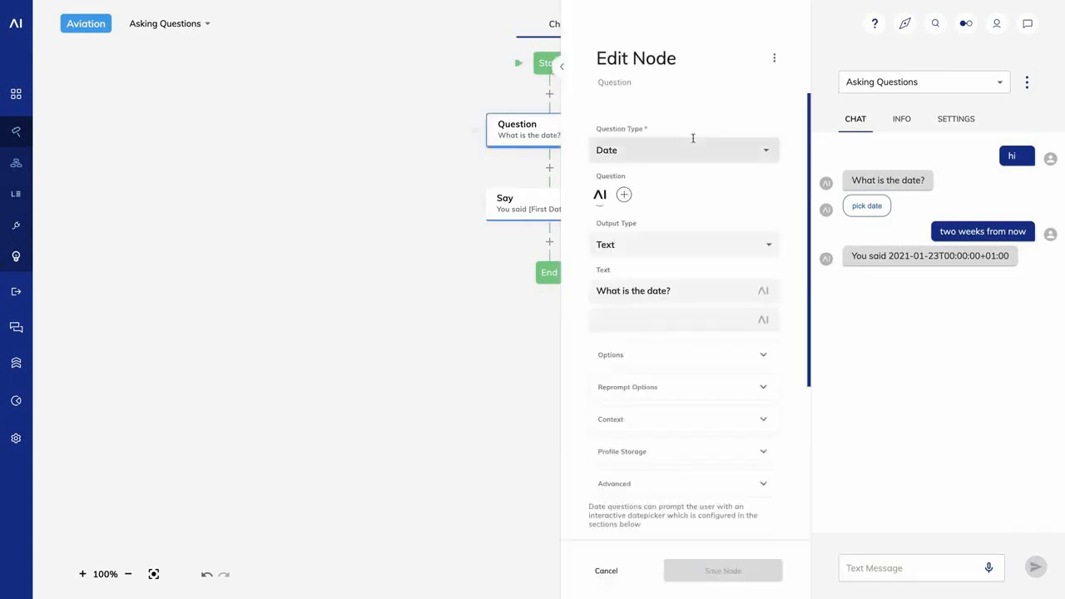
left_click(765, 153)
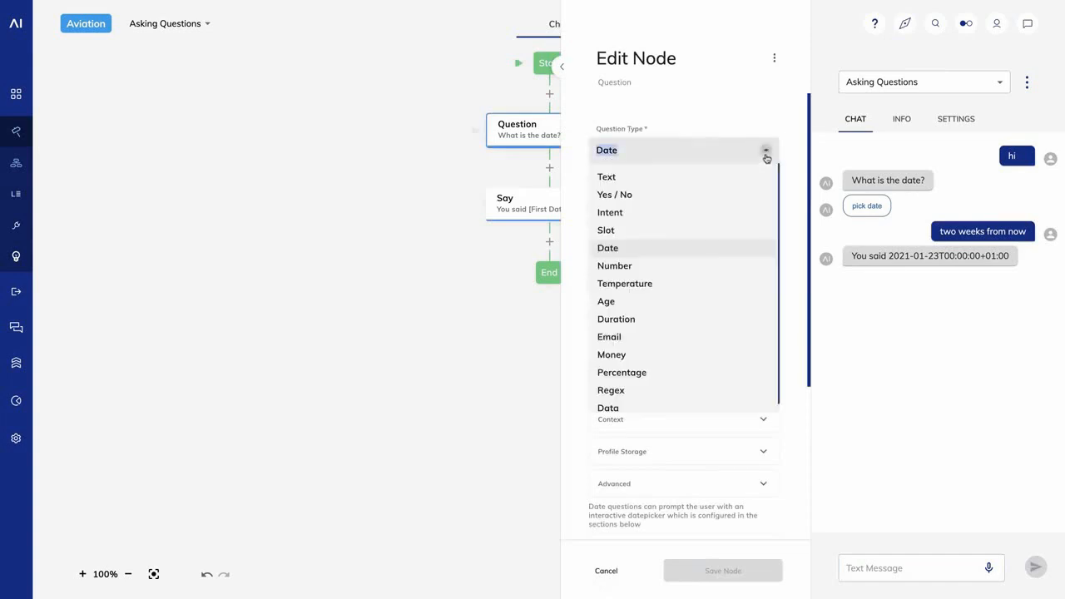
left_click(649, 266)
left_click(682, 288)
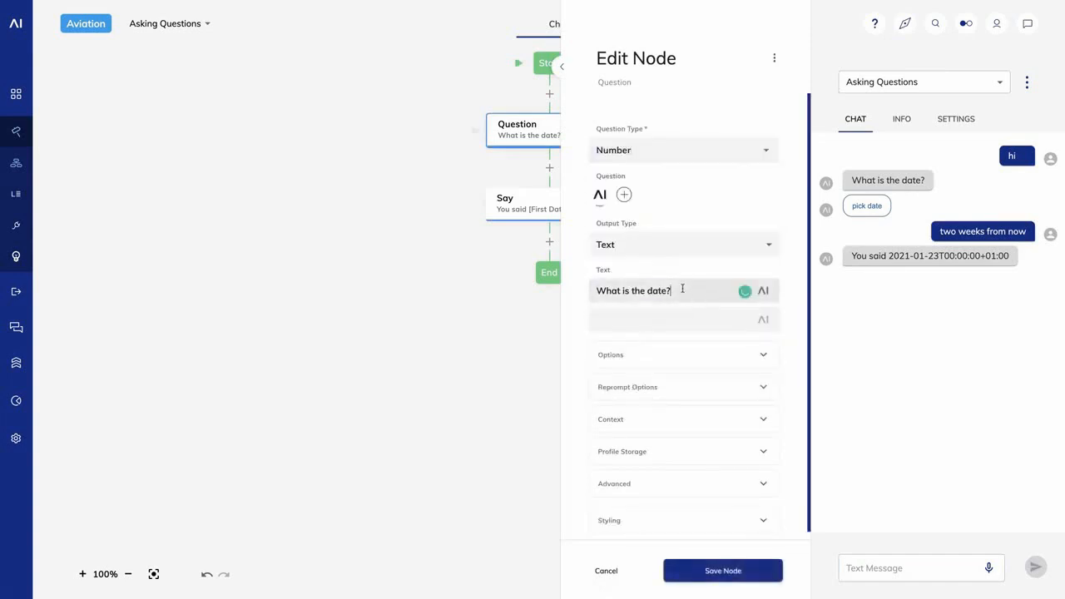
left_click_drag(683, 288, 566, 283)
type("How many?")
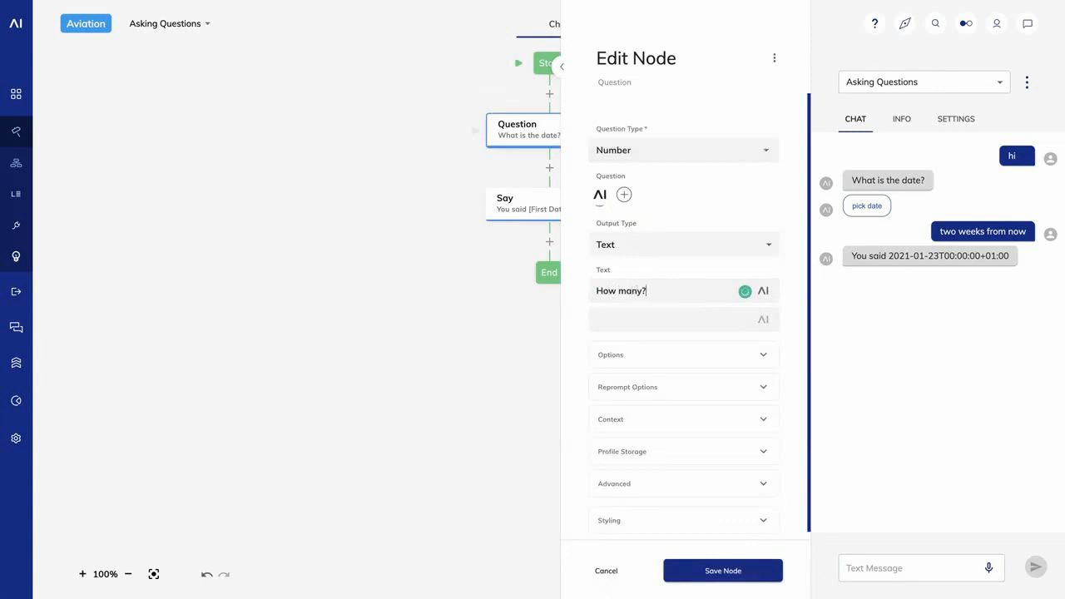
left_click(722, 570)
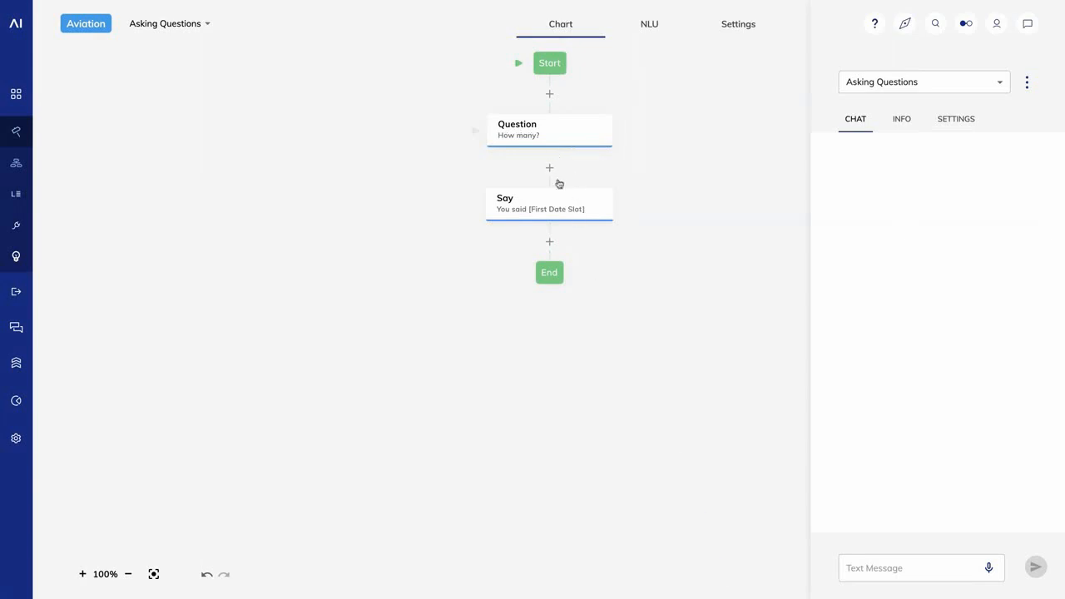
Step: Replace the First Date Slot token in the Say node's text with the First Number Slot token and save the node
left_click(556, 216)
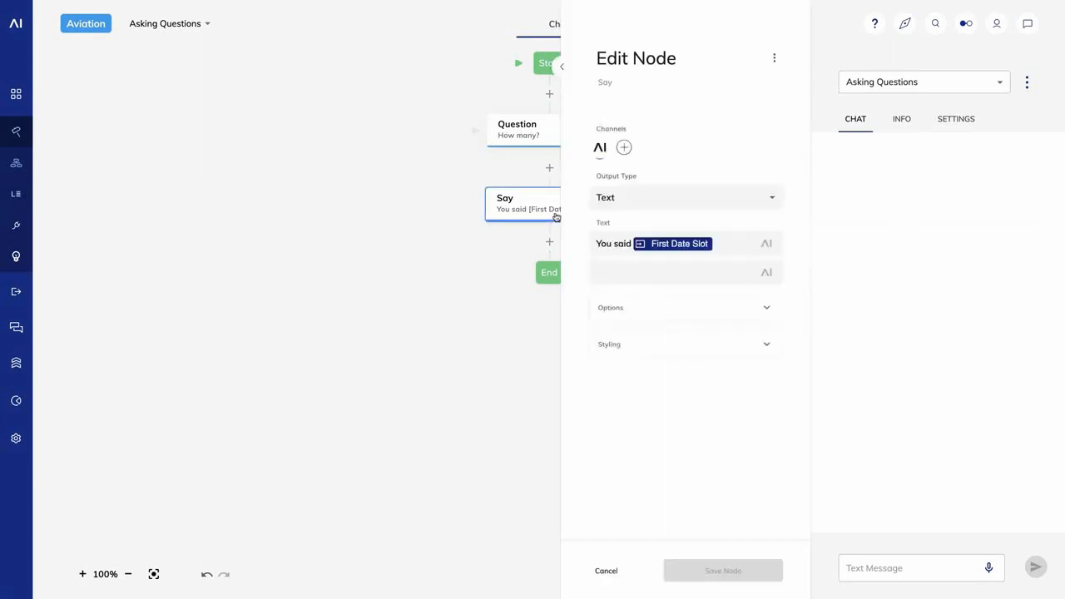
left_click(727, 246)
key("BackSpace")
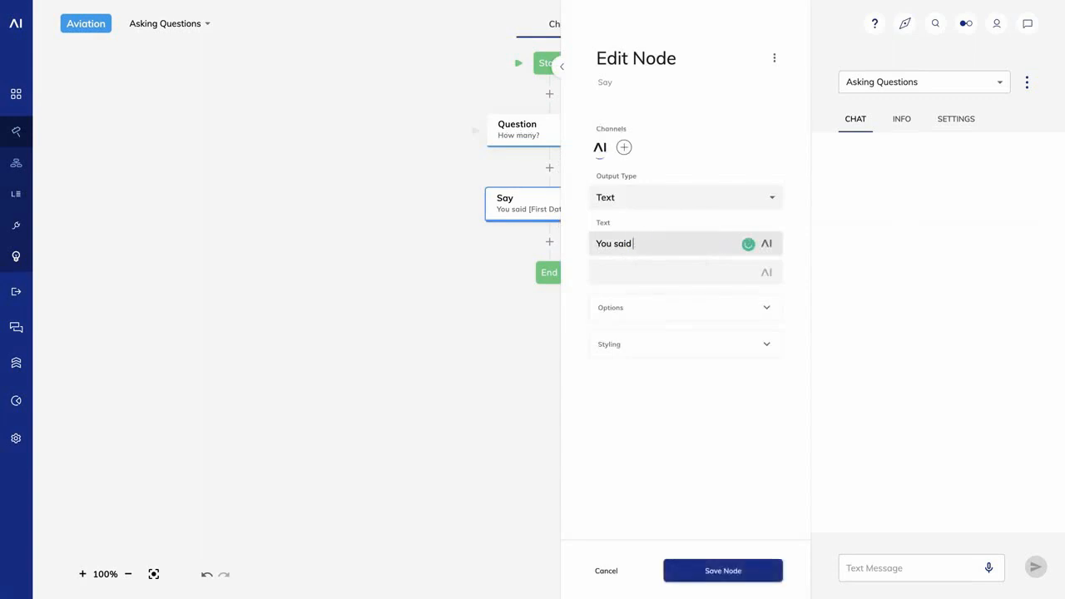
left_click(767, 244)
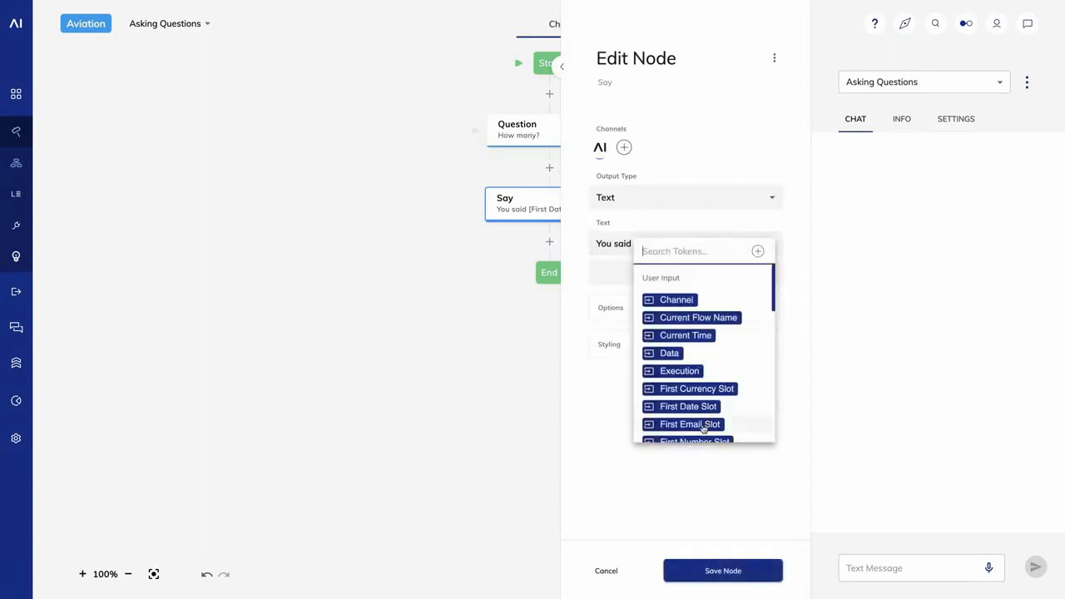
scroll(704, 425, "down", 1)
left_click(695, 389)
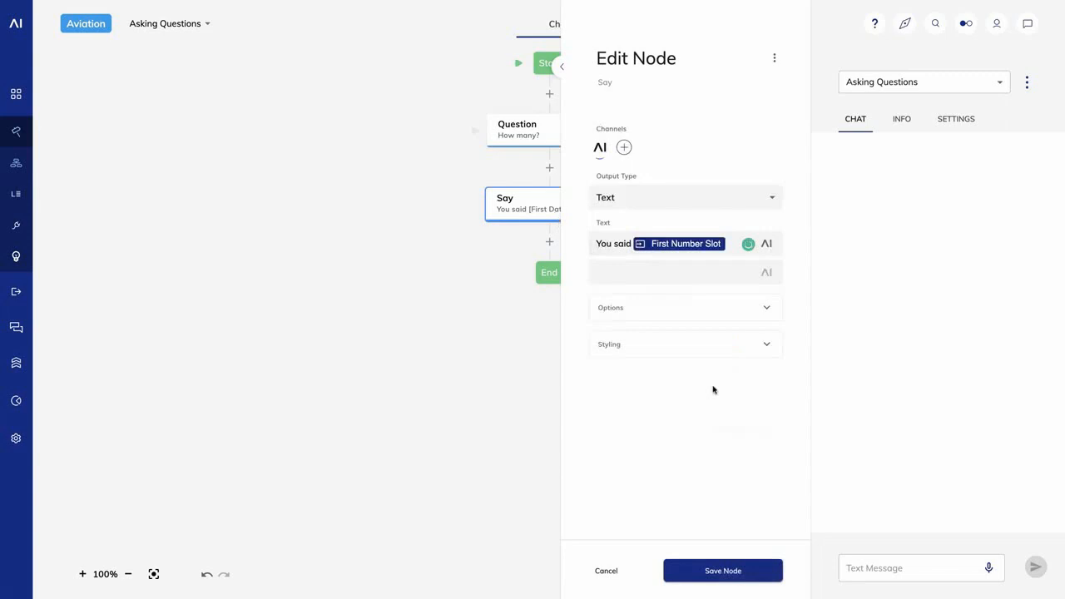
left_click(708, 573)
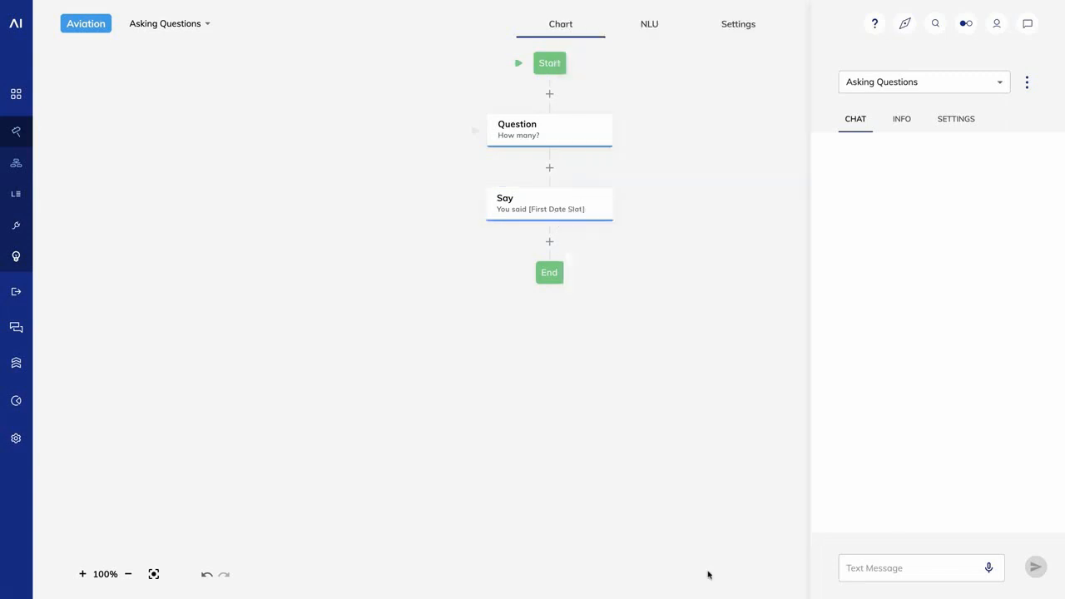
Step: Test the number question by sending "hi" in the chat and answering "3"
left_click(862, 571)
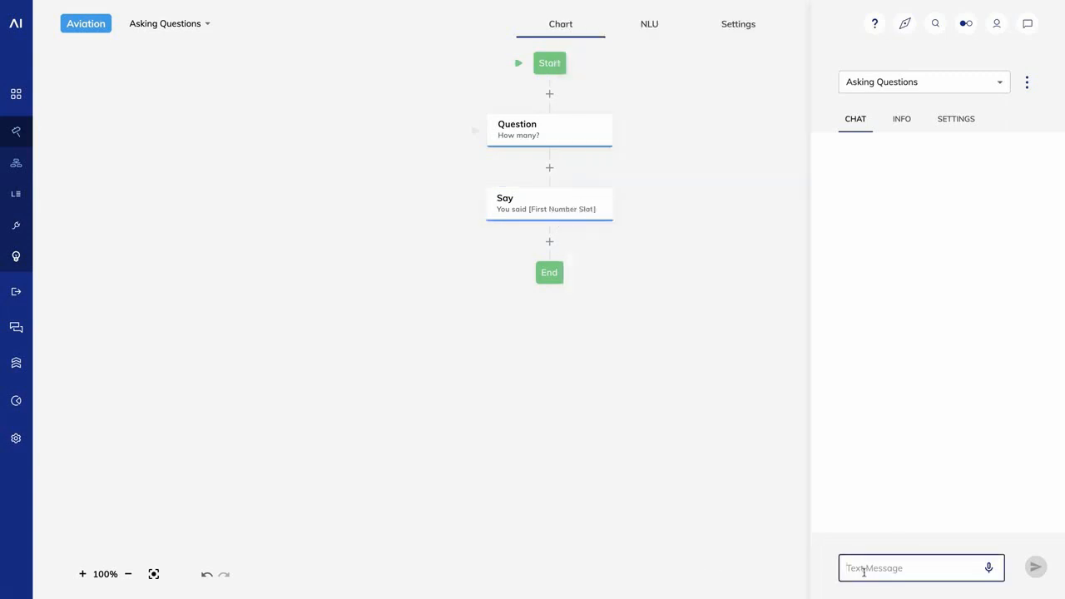
type("hi")
key("Return")
type("3")
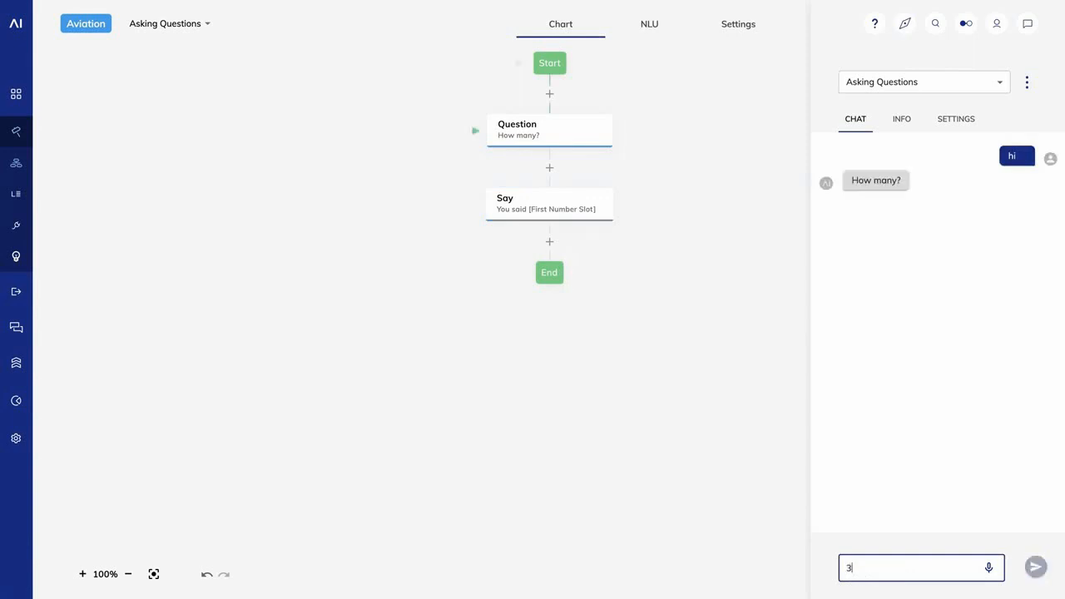
key("Return")
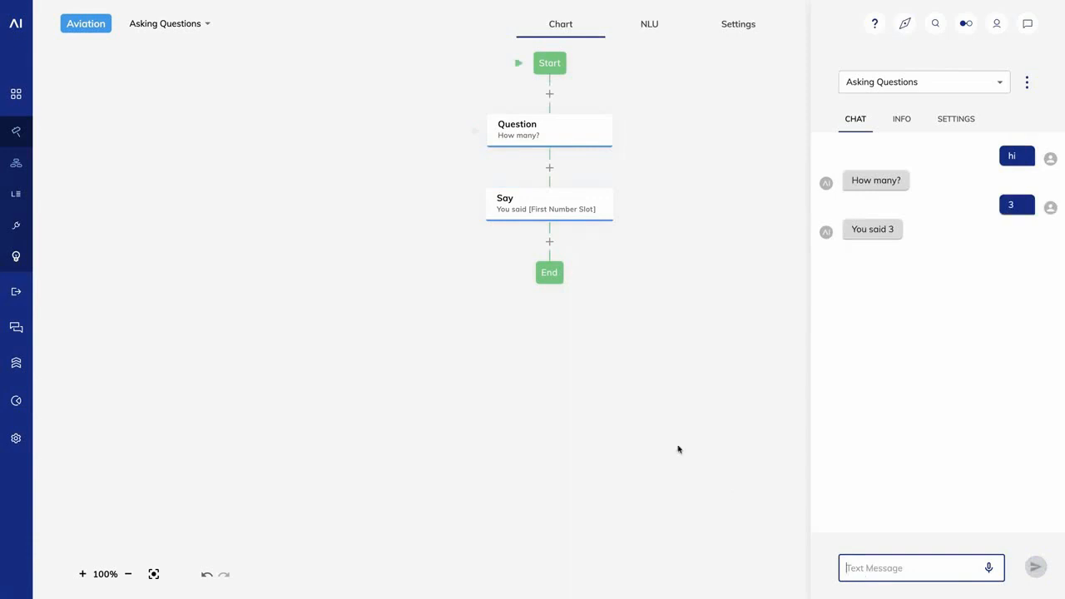
Step: Change the Question node's type to Money and its text to "How much money?", and save the node
left_click(552, 136)
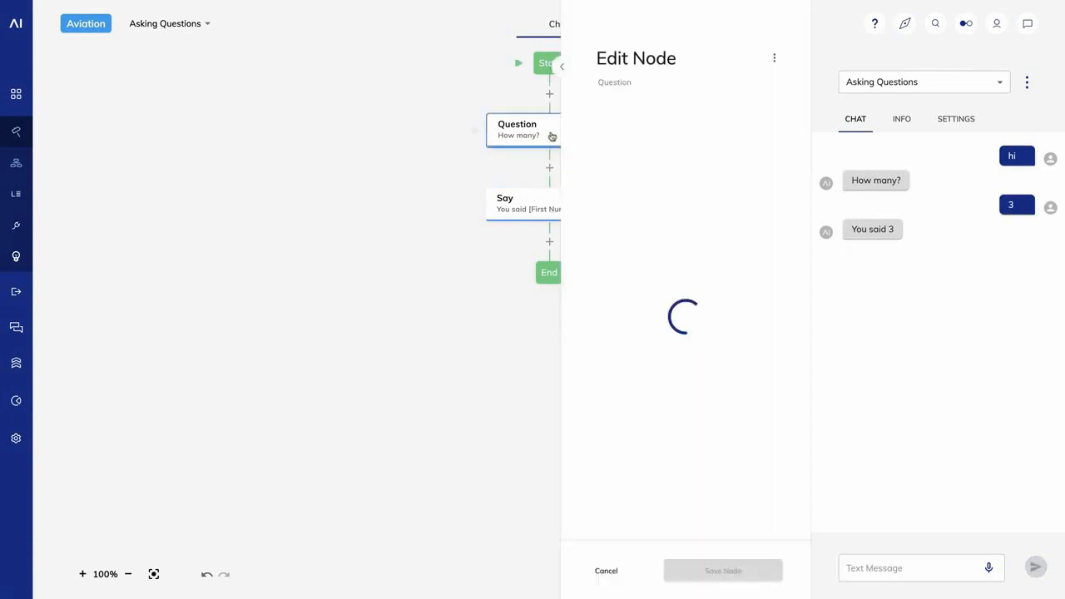
left_click(768, 152)
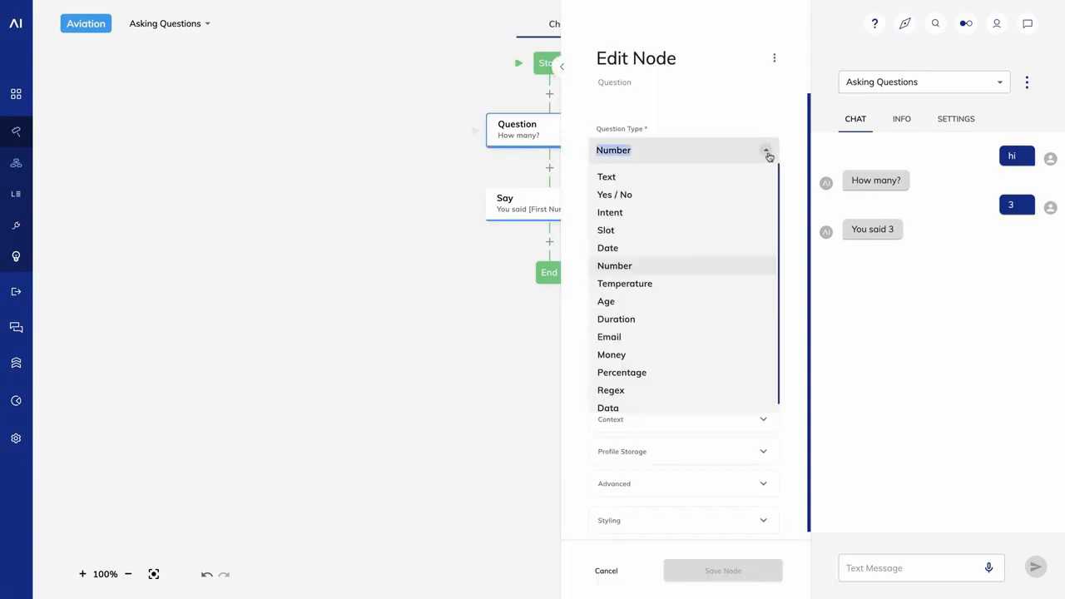
left_click(679, 362)
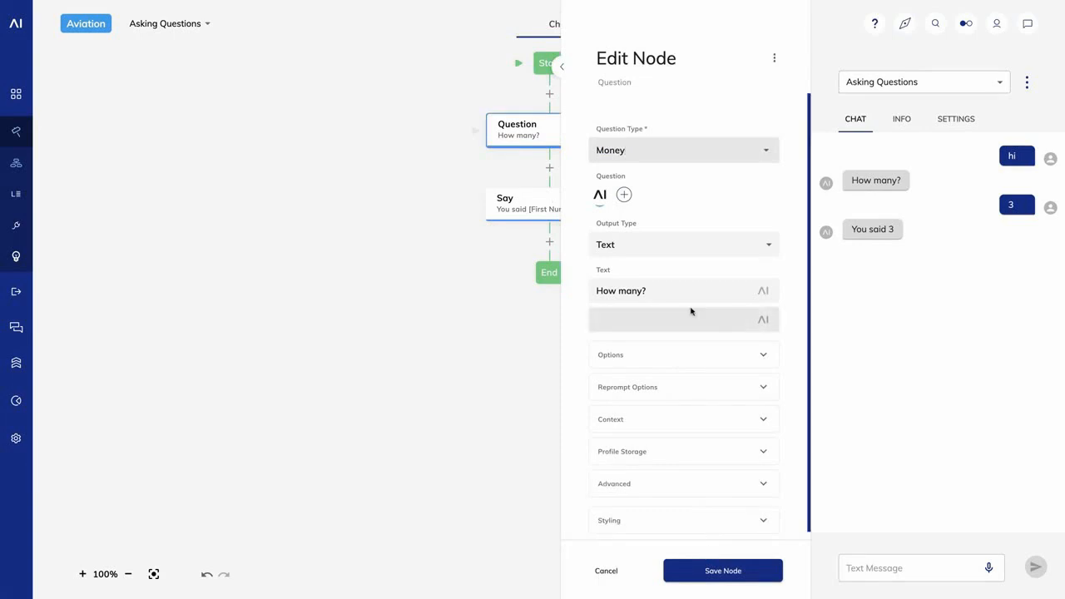
left_click_drag(691, 290, 609, 286)
type("How muc")
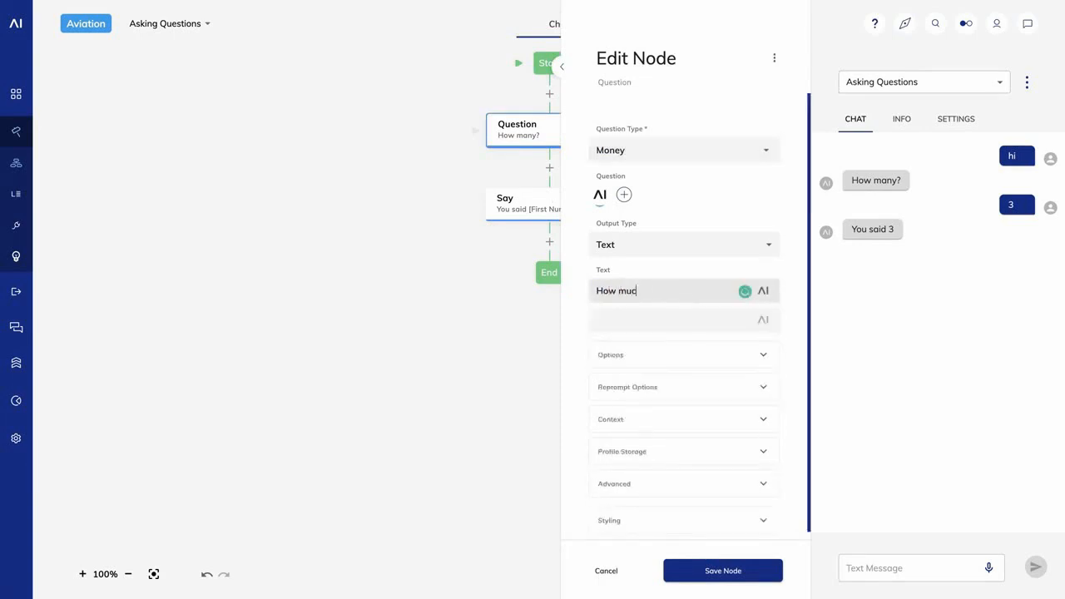
type("h money?")
left_click(708, 573)
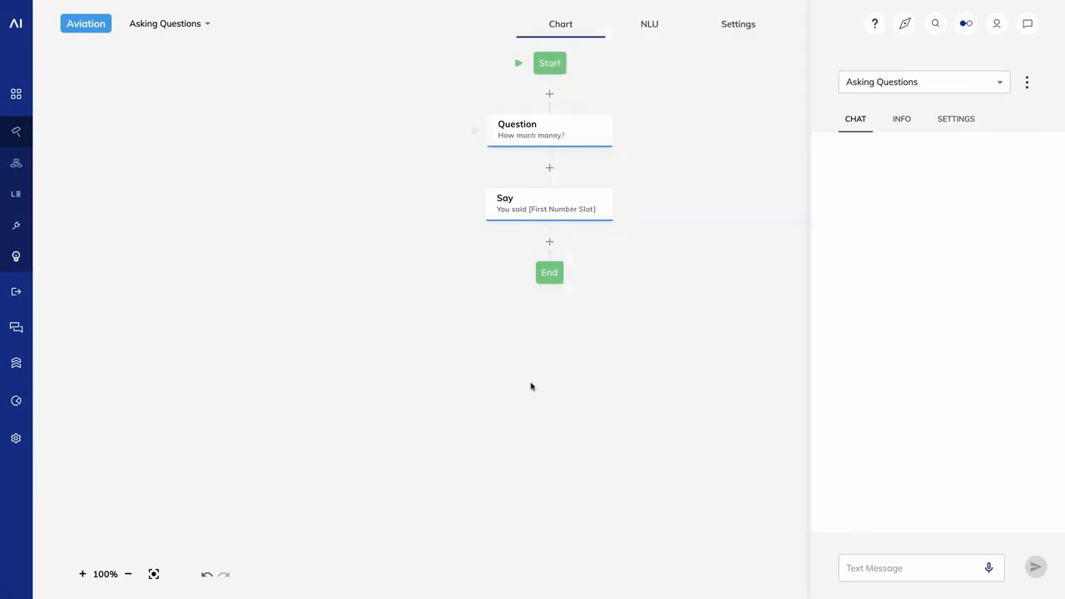
Step: Replace the First Number Slot token in the Say node's text with the First Currency Slot token and save the node
left_click(552, 214)
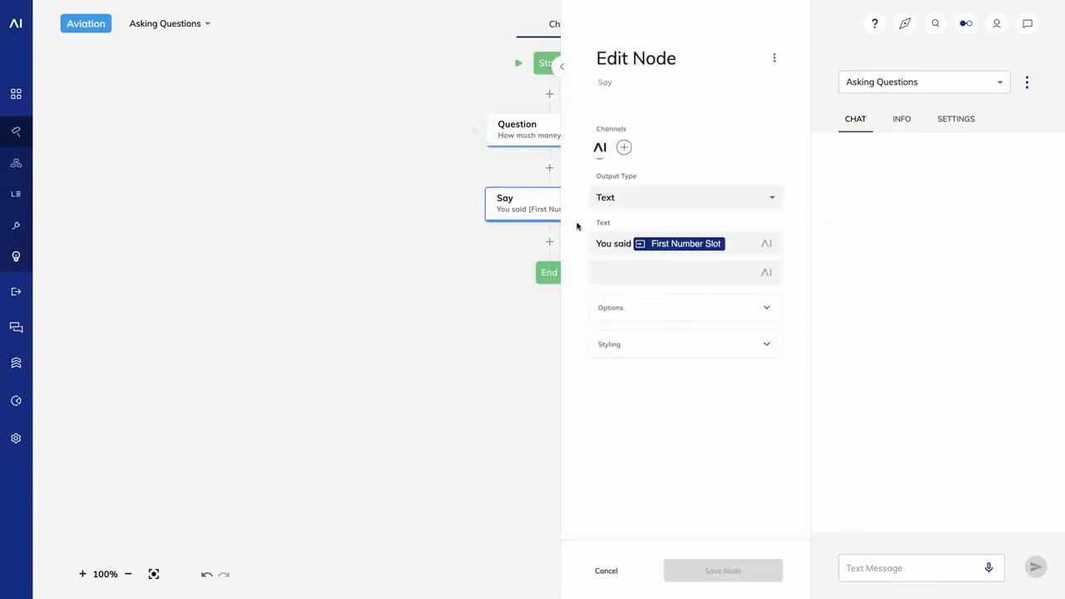
left_click(737, 244)
key("BackSpace")
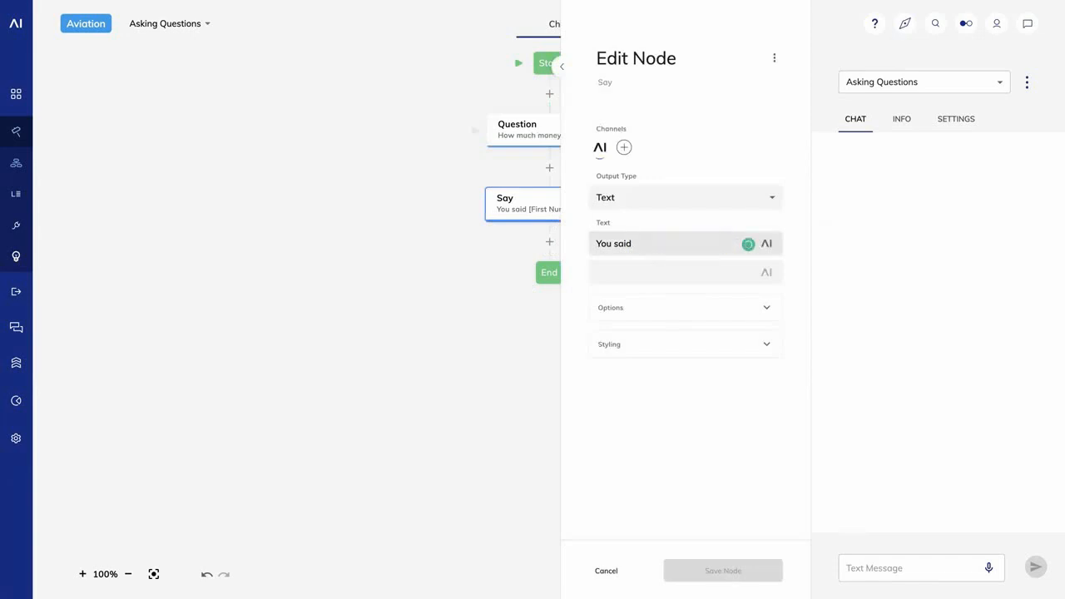
left_click(767, 245)
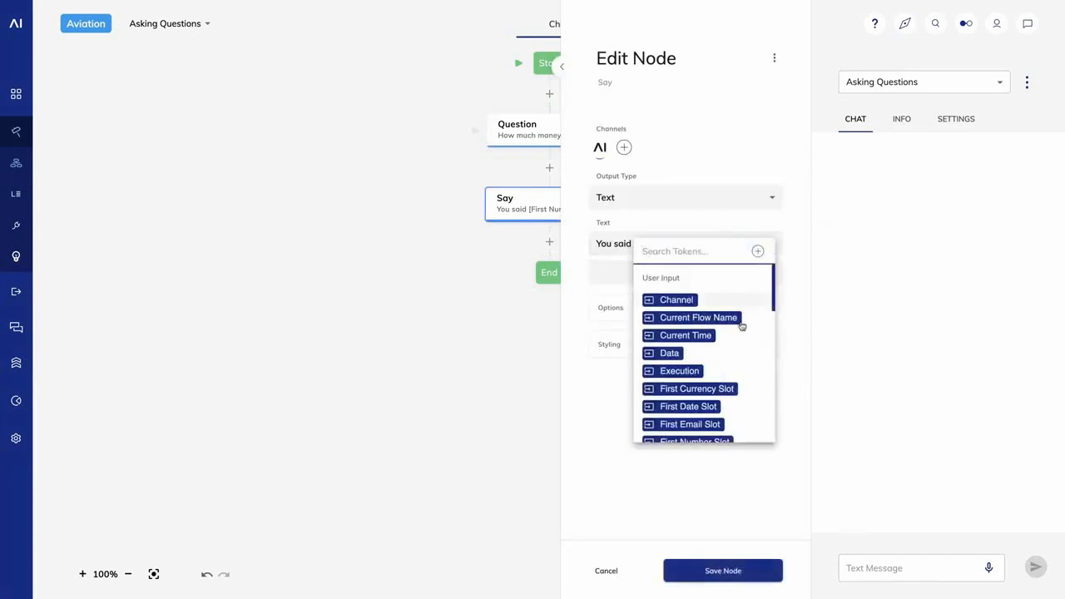
scroll(730, 391, "down", 3)
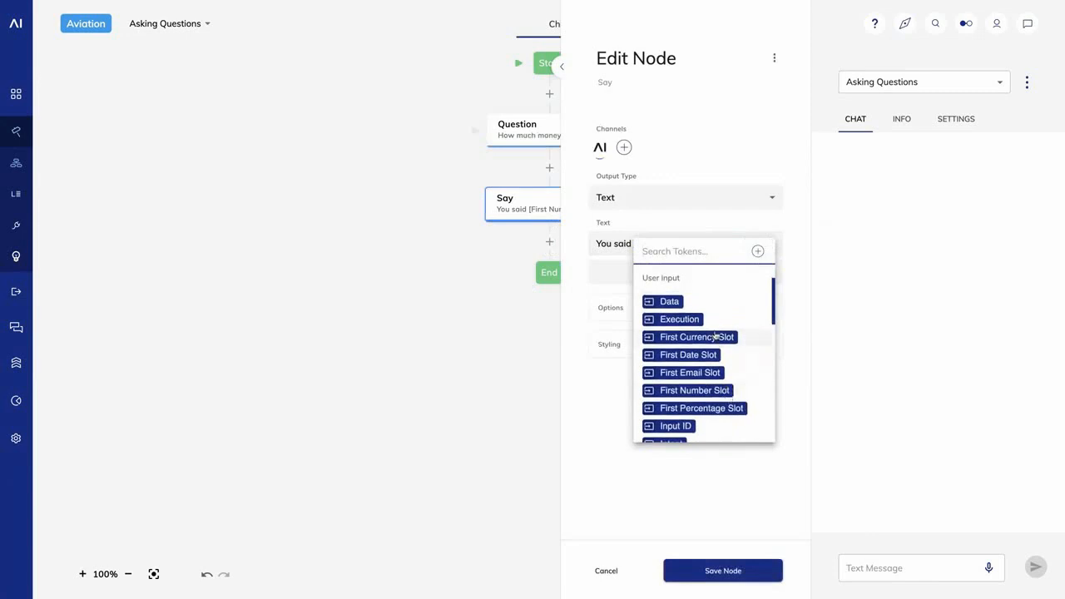
left_click(716, 338)
left_click(721, 571)
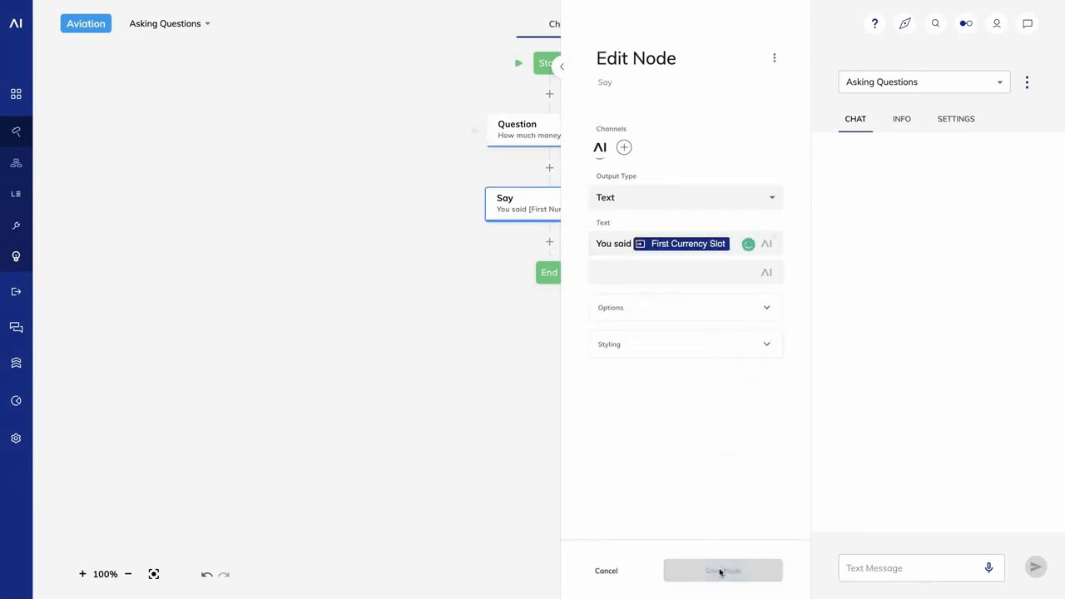
Step: Test the money question by sending "hi" in the chat and answering "4 stacks of $600"
left_click(924, 570)
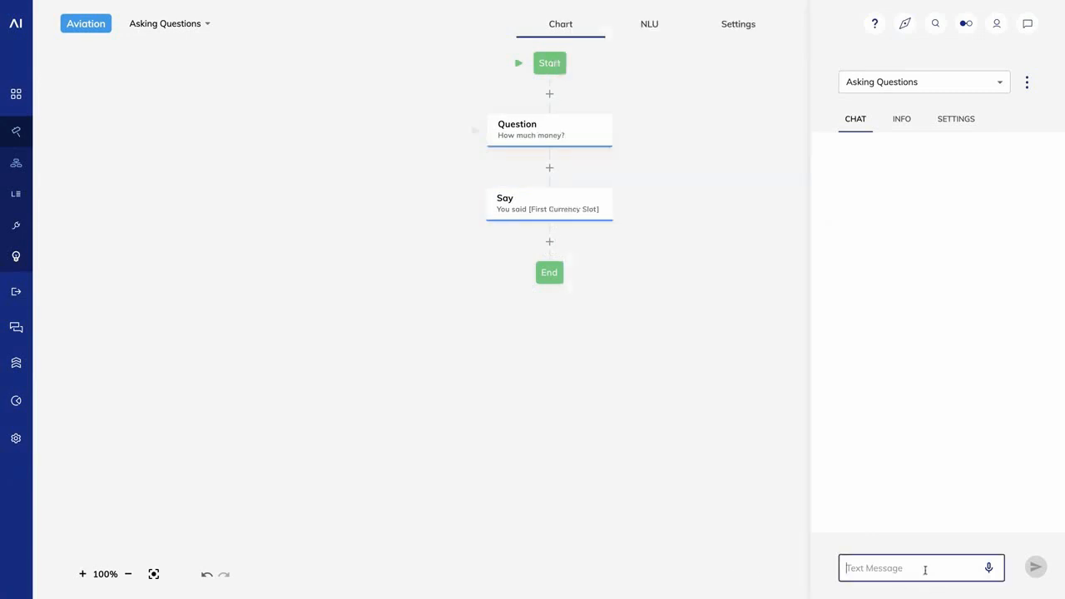
type("hi")
key("Return")
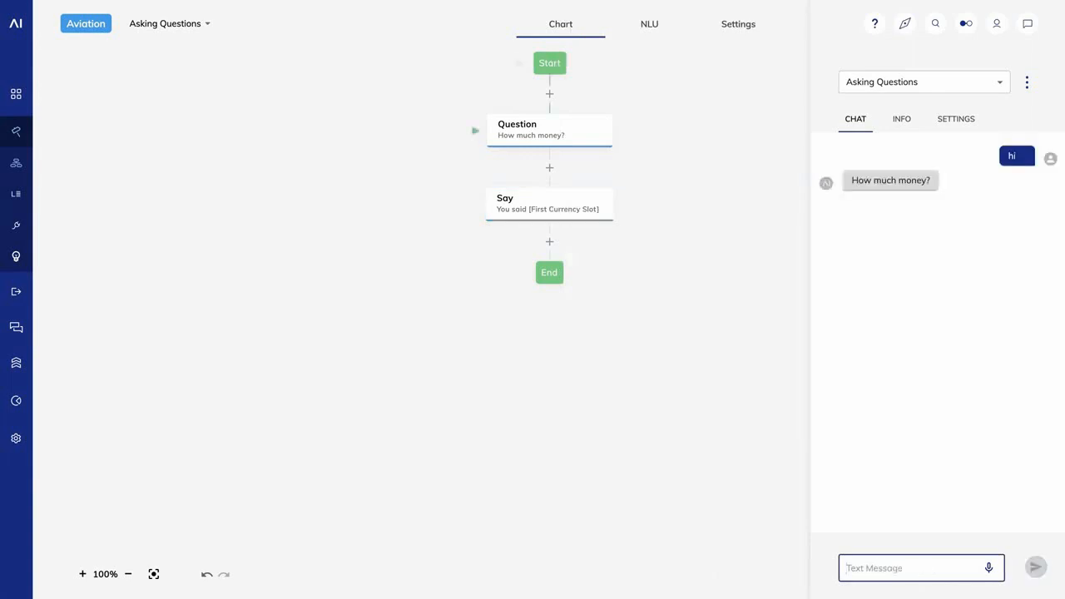
type("4 stacks of")
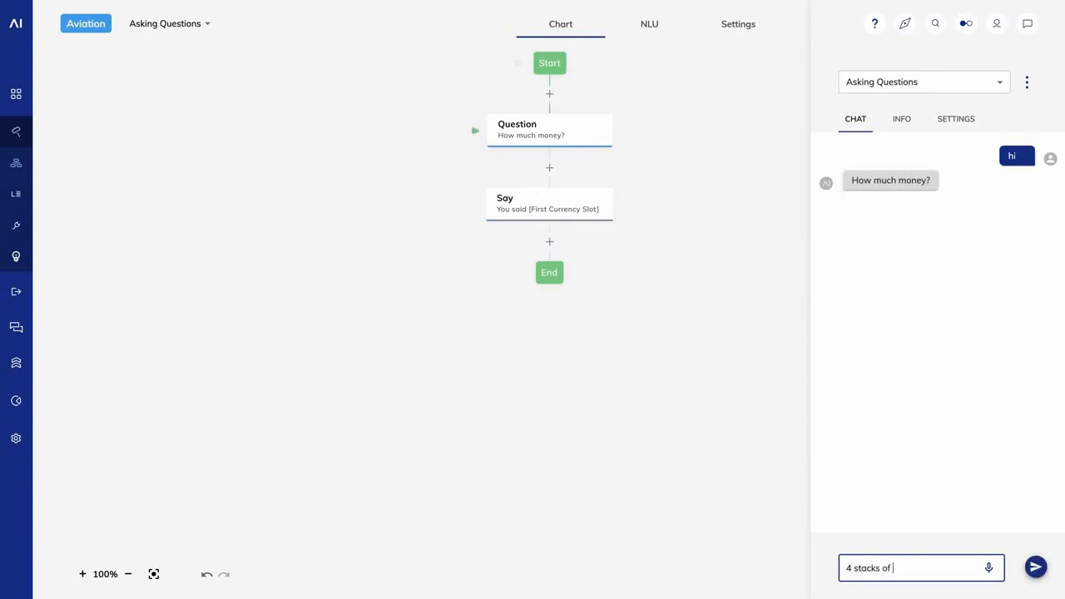
type(" $600")
key("Return")
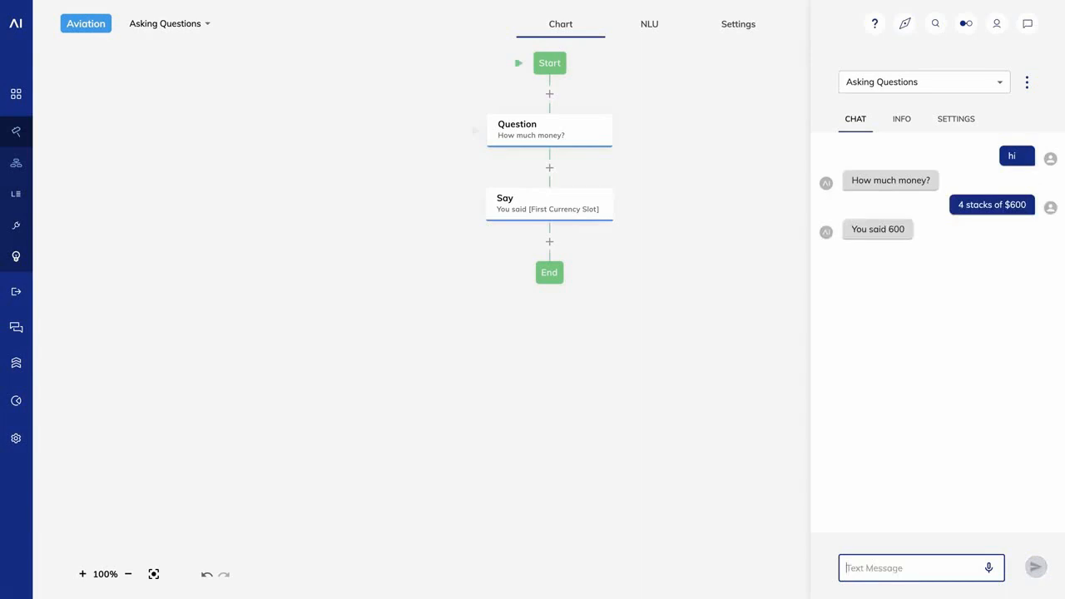
Step: Change the Question node's type to Slot and set its slot name to airport_code
left_click(556, 129)
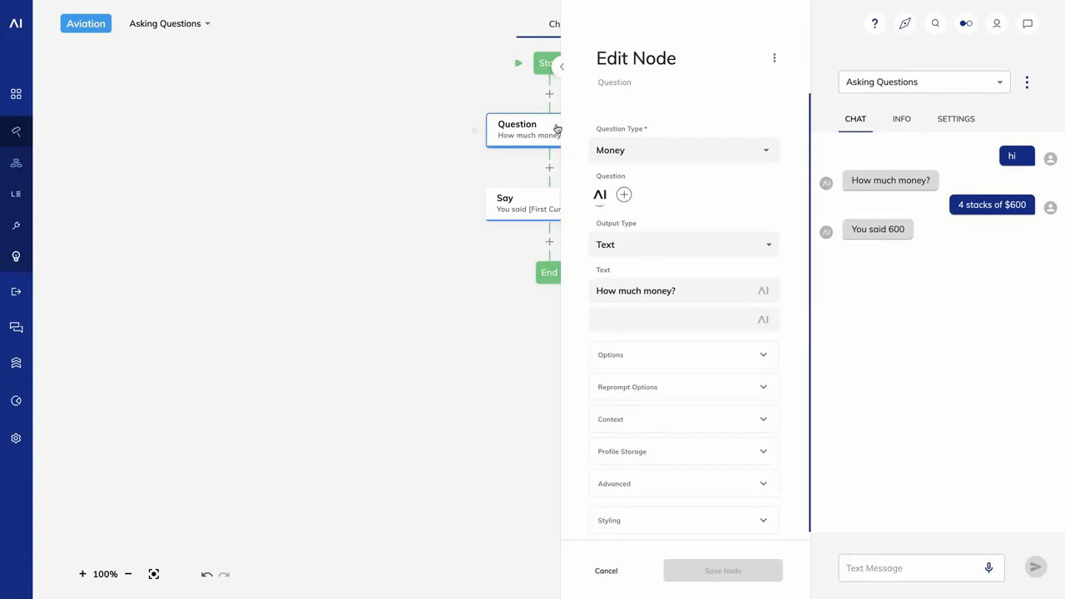
left_click(765, 153)
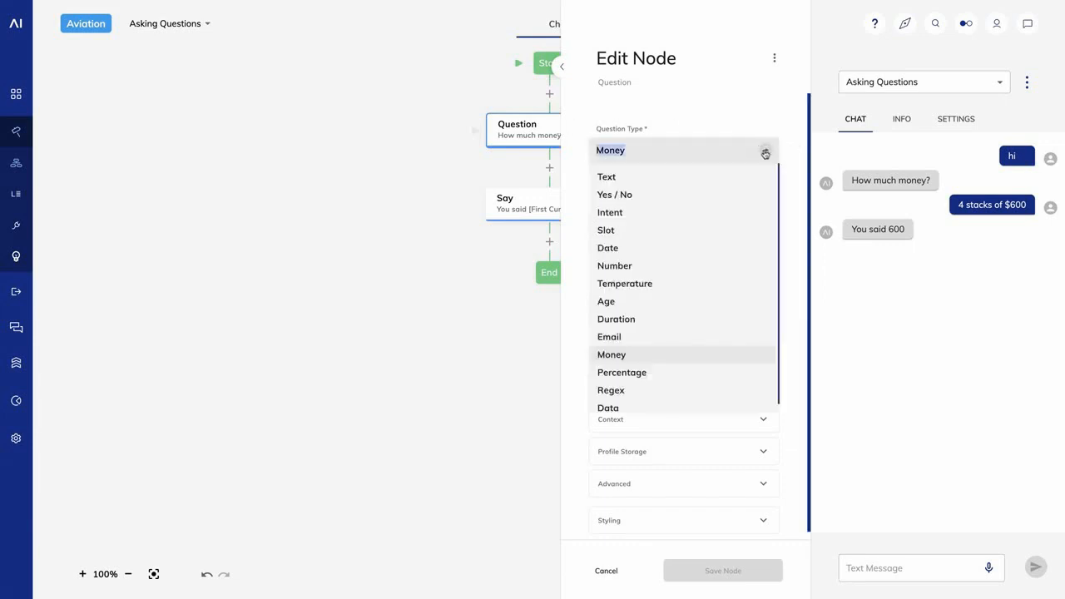
left_click(714, 230)
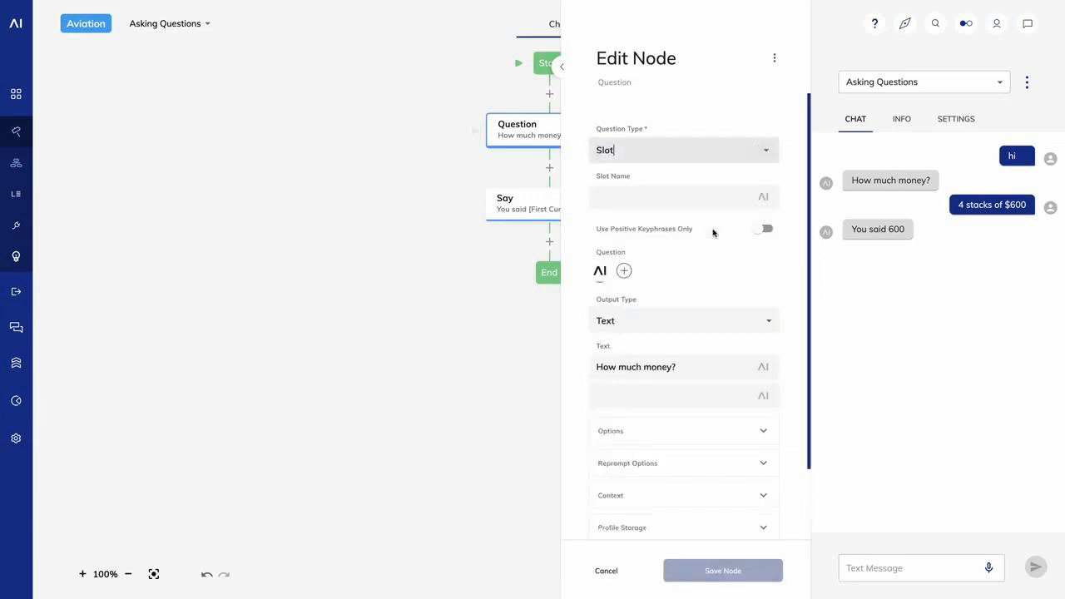
left_click(690, 197)
type("airport_code")
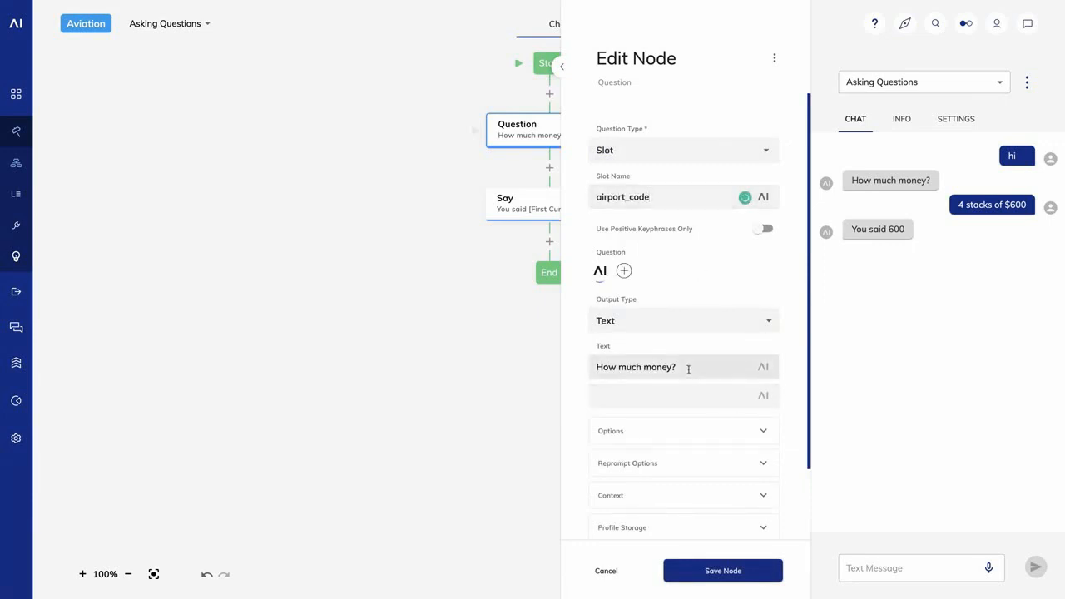
Step: Set the Question node's text to "Which airport?" and save the node
left_click_drag(688, 369, 584, 355)
type("Which ")
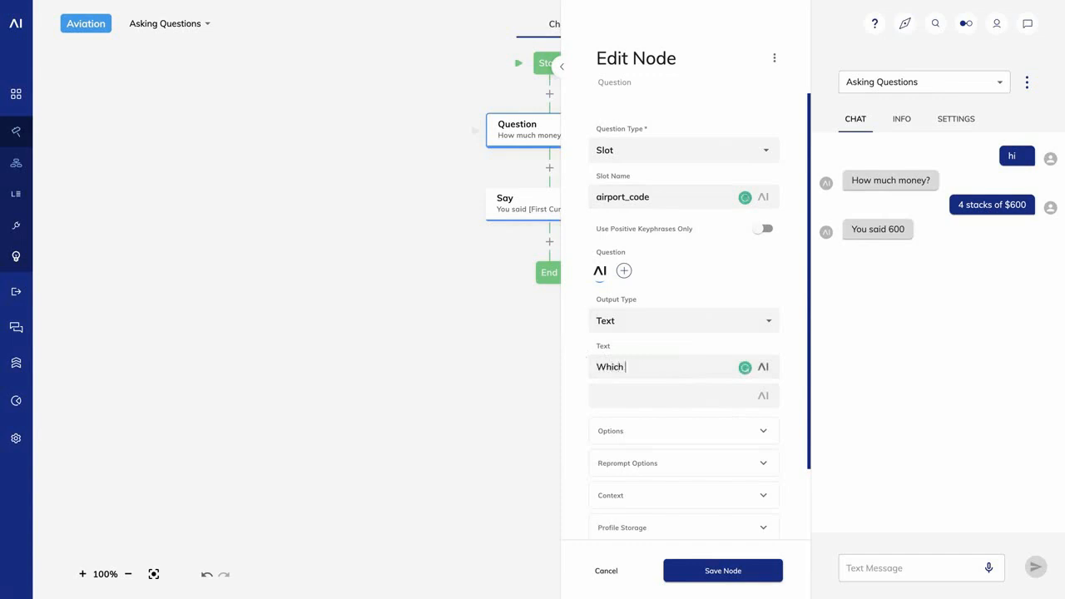
type("airport?")
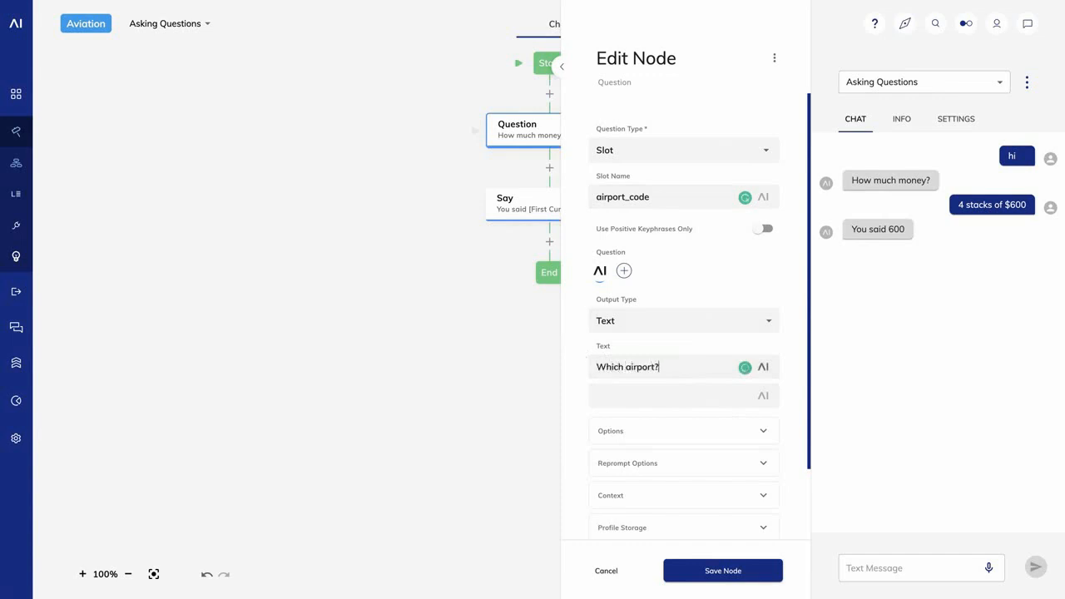
left_click(698, 578)
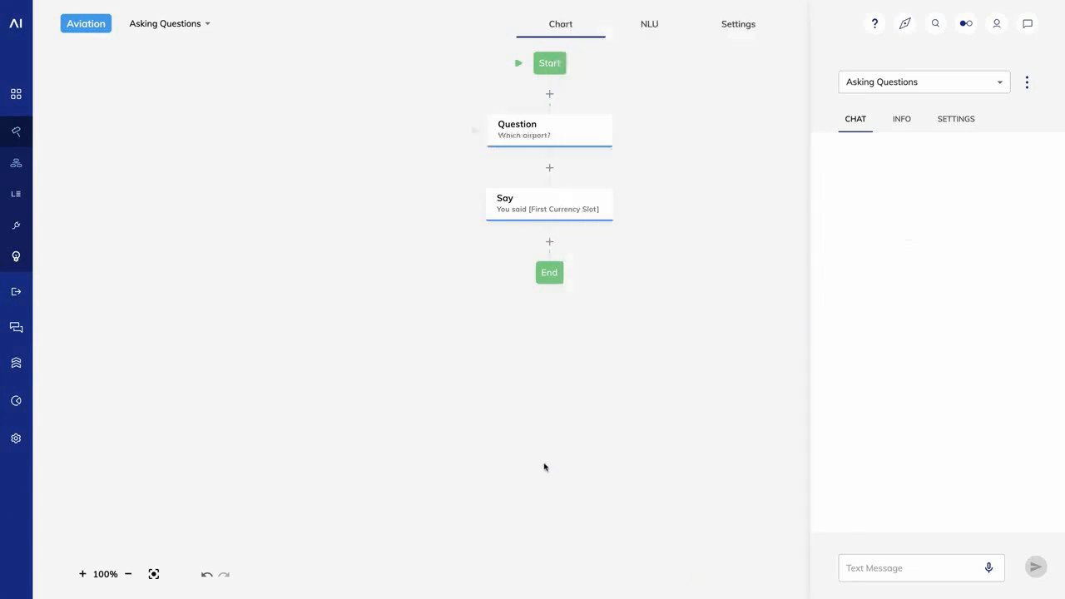
Step: Replace the First Currency Slot token in the Say node's text with the Last Question Result token and save the node
left_click(560, 207)
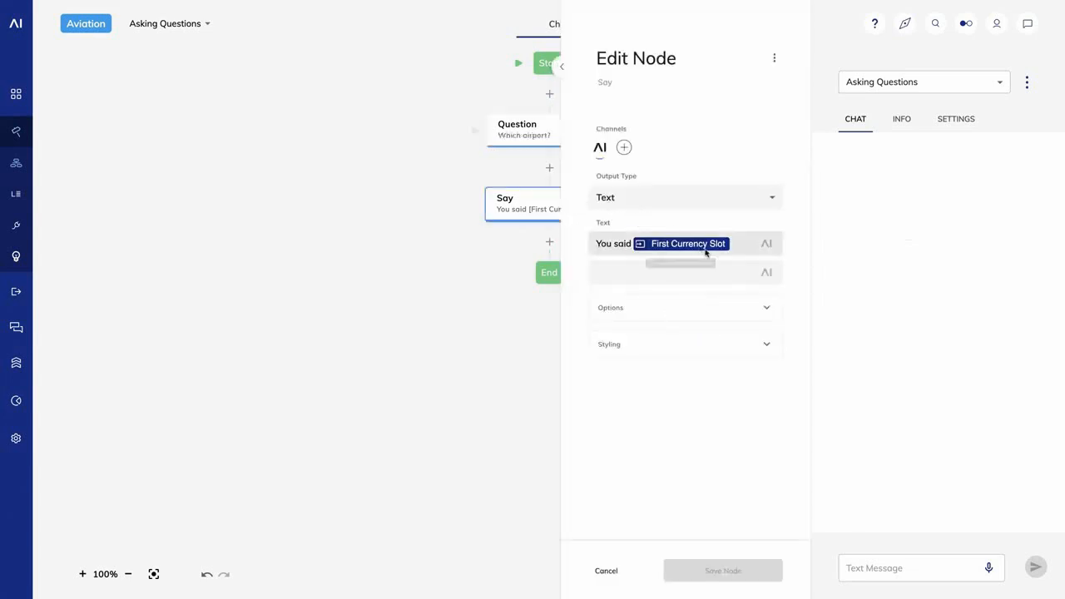
left_click(738, 244)
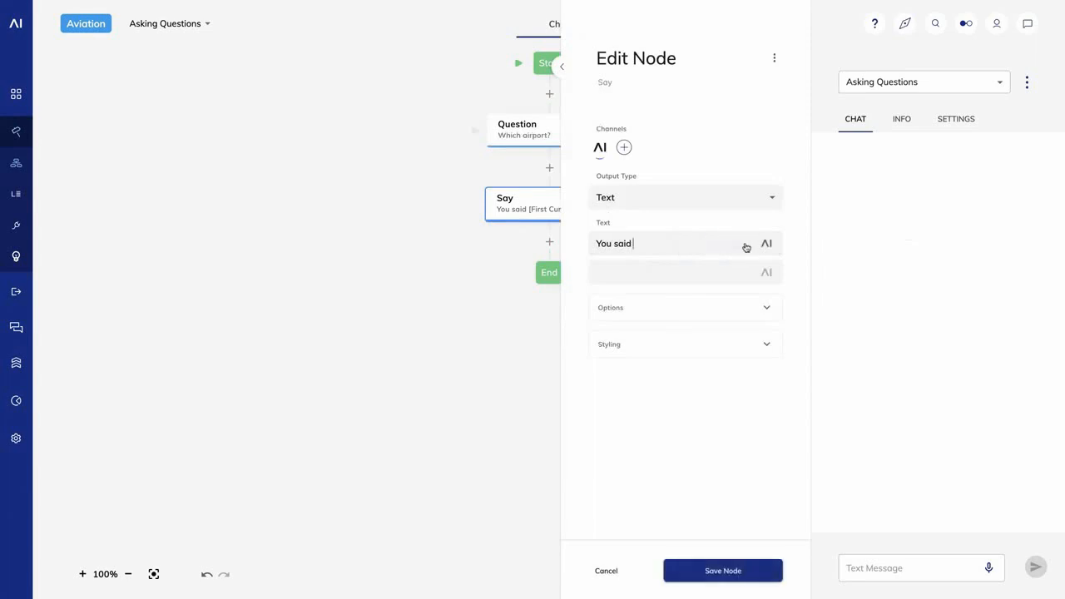
left_click(766, 244)
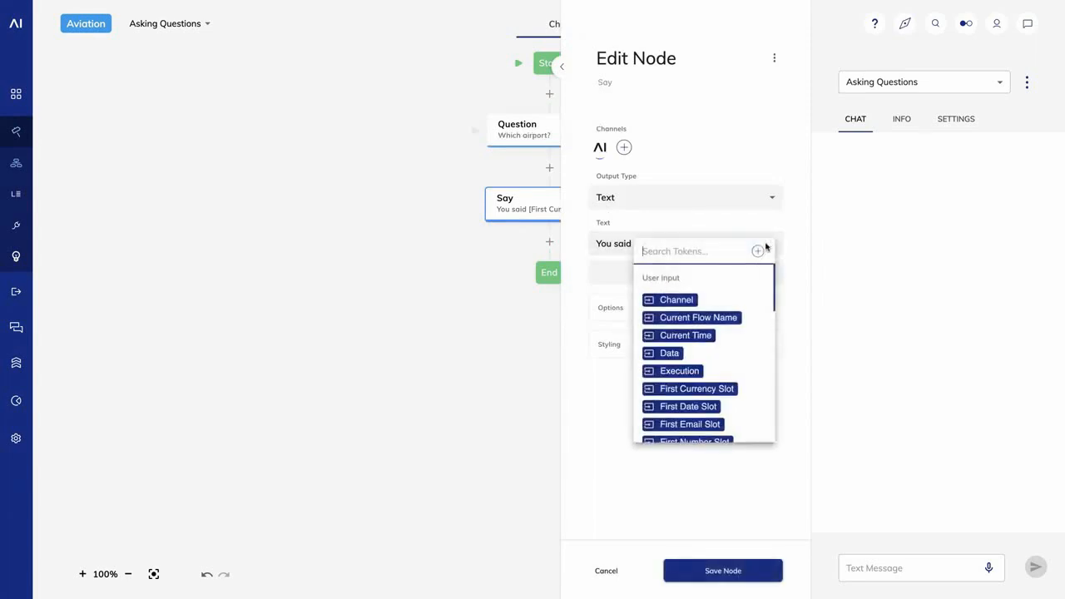
type("las")
left_click(736, 300)
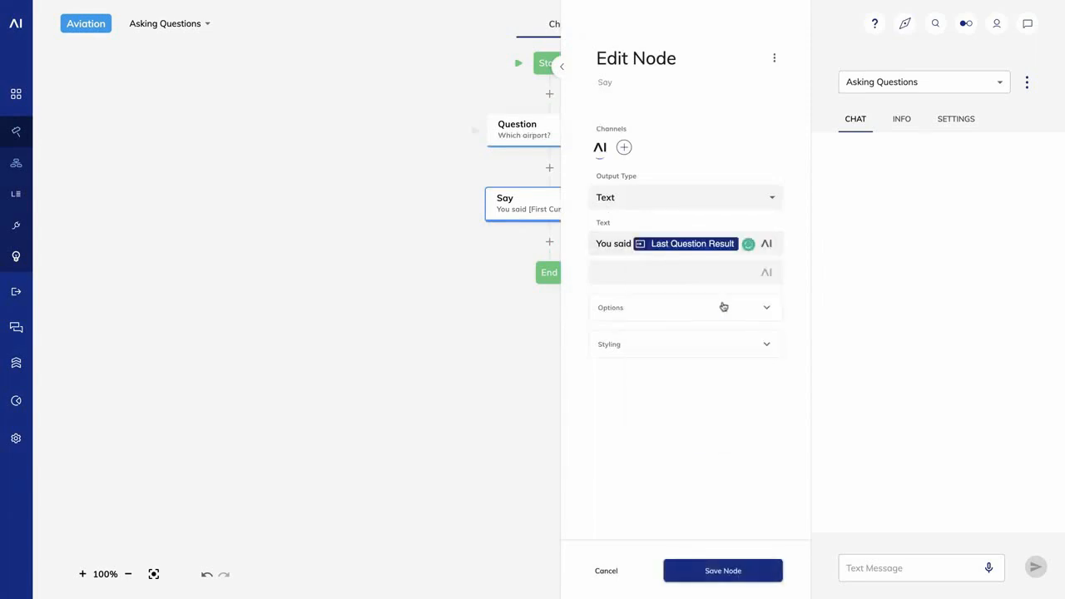
left_click(721, 574)
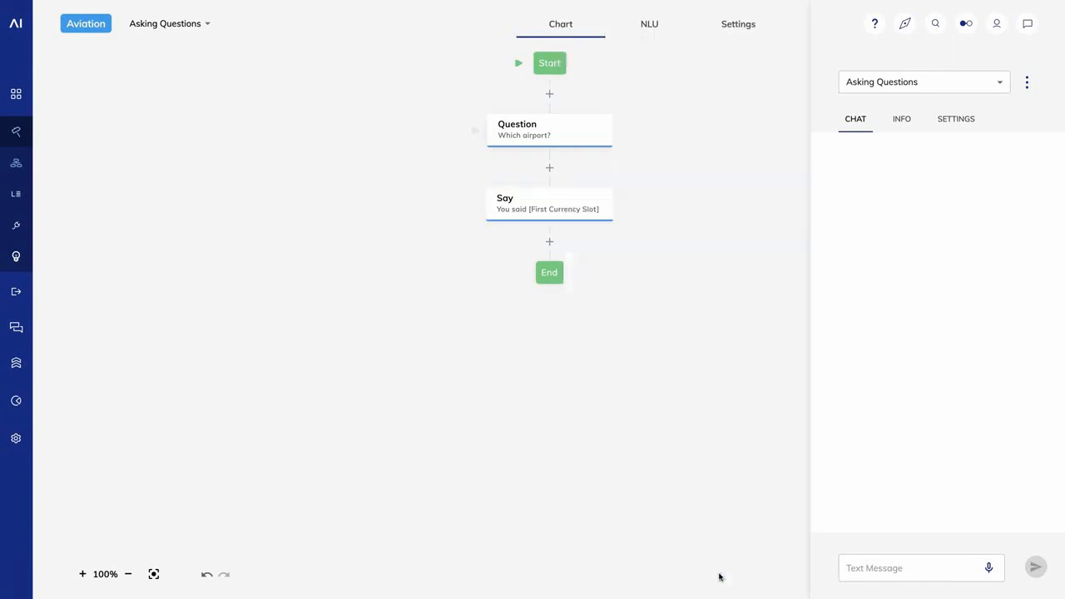
Step: Test the airport slot question by sending "hi" in the chat and answering "SFO"
left_click(889, 569)
type("hi")
key("Return")
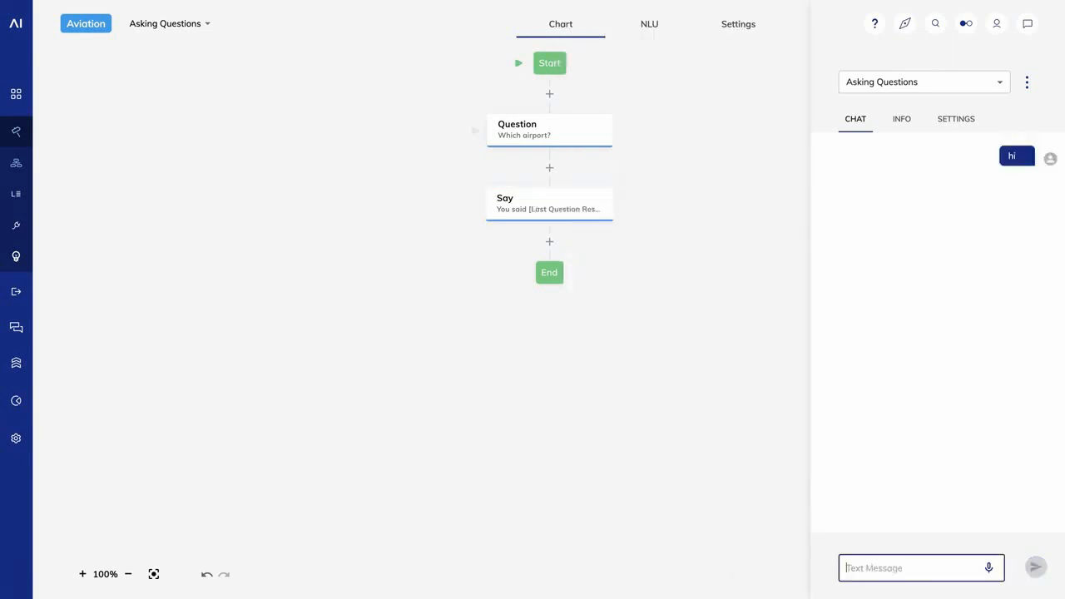
type("SFO")
key("Return")
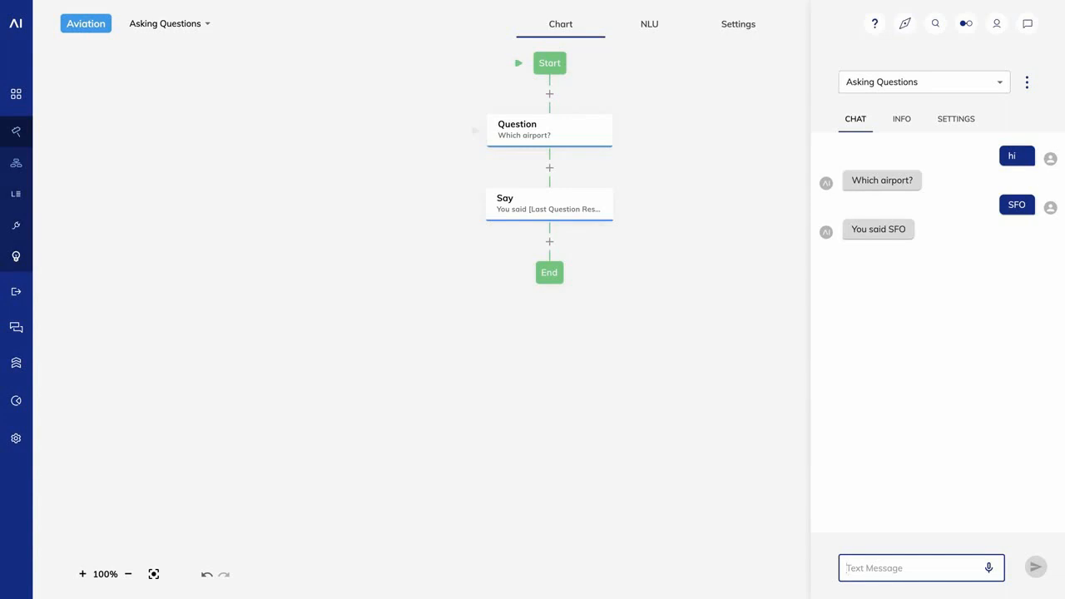
Step: Open the Question node for editing and change its question type to Regex
left_click(521, 133)
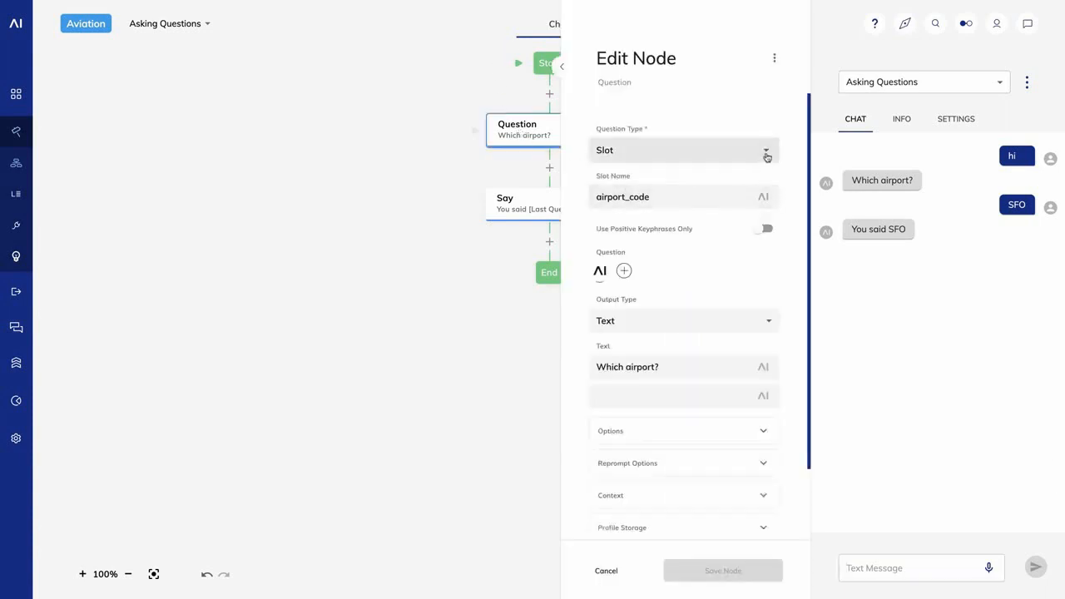
left_click(766, 155)
left_click(683, 391)
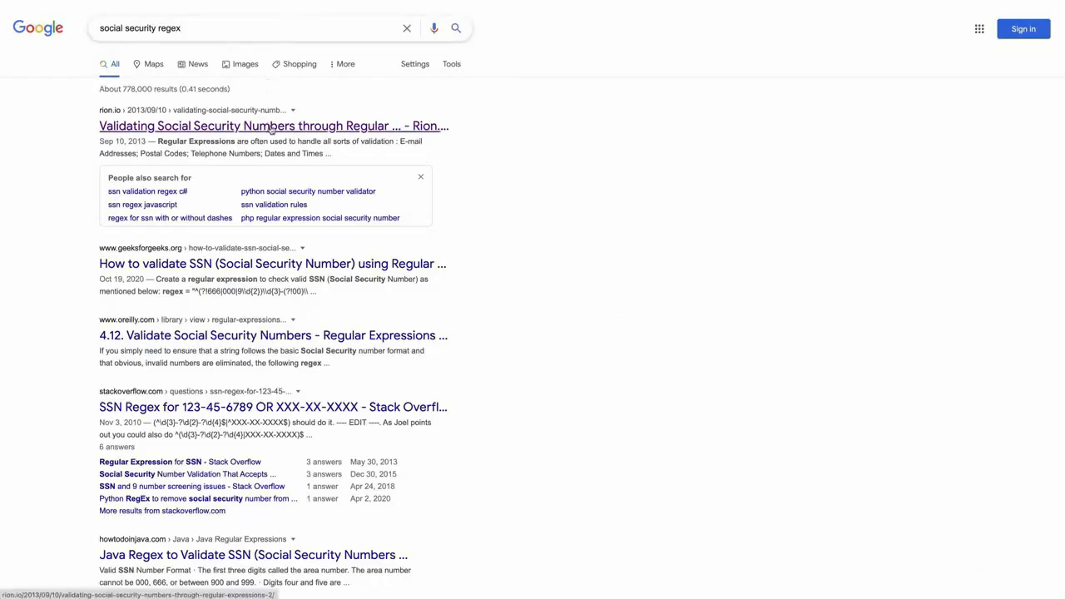
Step: From the Google results, open the rion.io article on validating Social Security Numbers and copy its basic dashed format pattern, ^\d{3}-\d{2}-\d{4}$
left_click(271, 129)
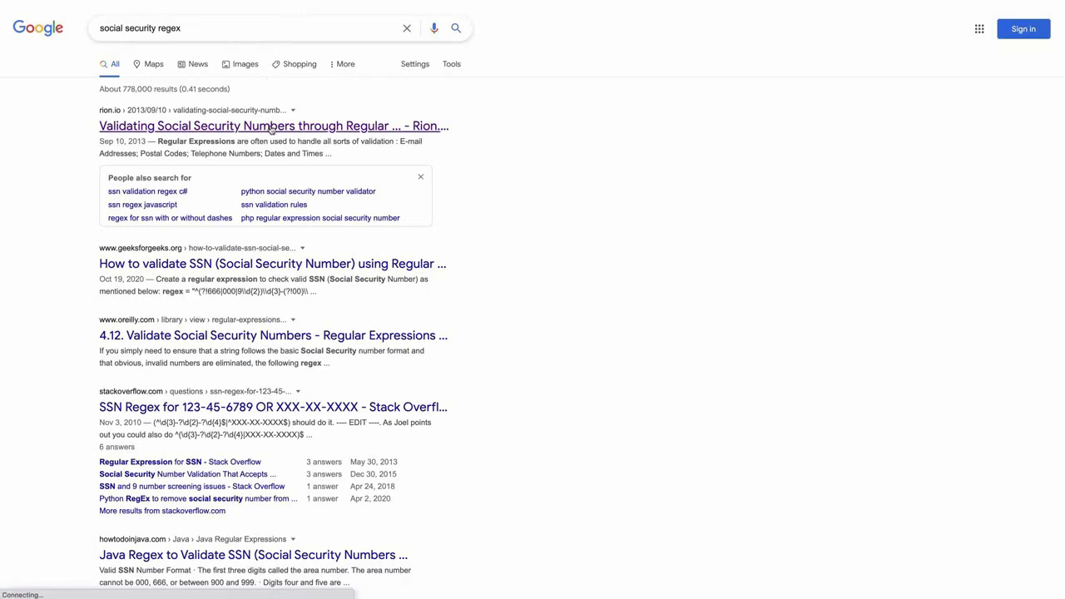
scroll(445, 406, "down", 3)
scroll(445, 405, "down", 15)
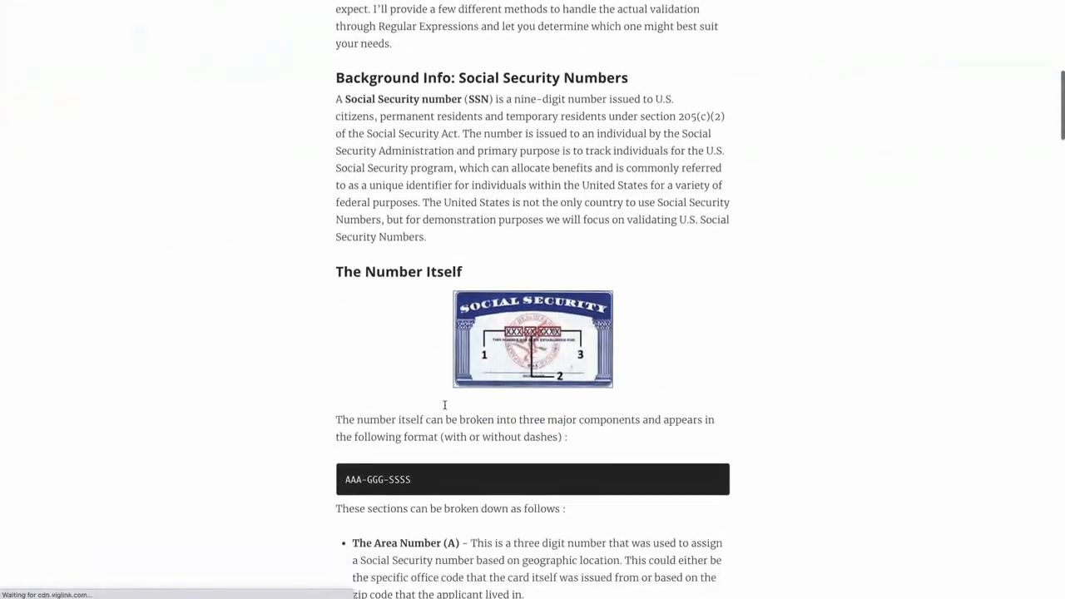
scroll(445, 409, "down", 8)
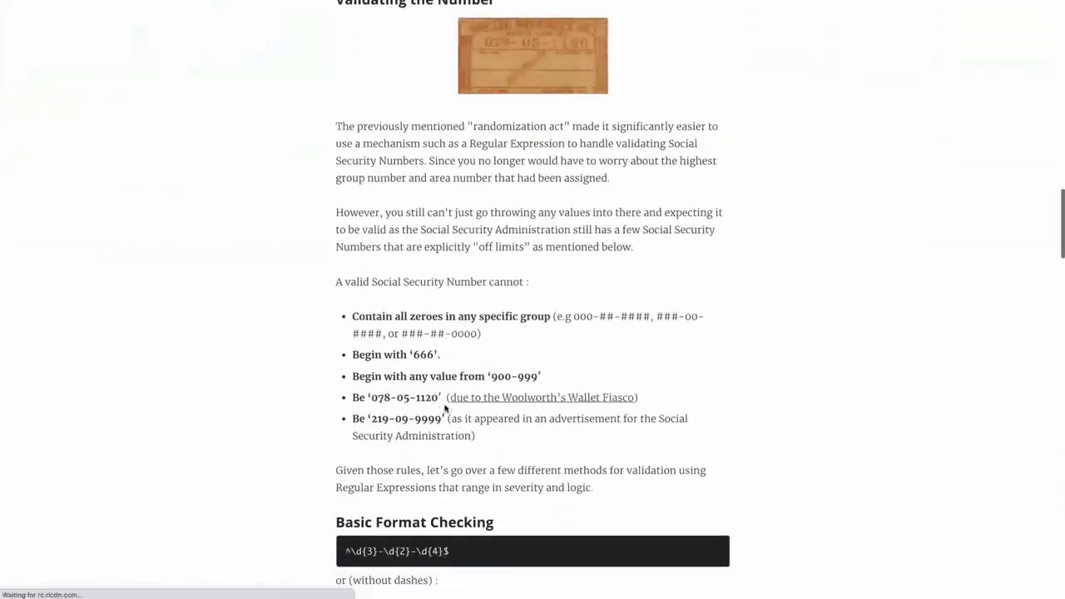
left_click_drag(463, 451, 341, 450)
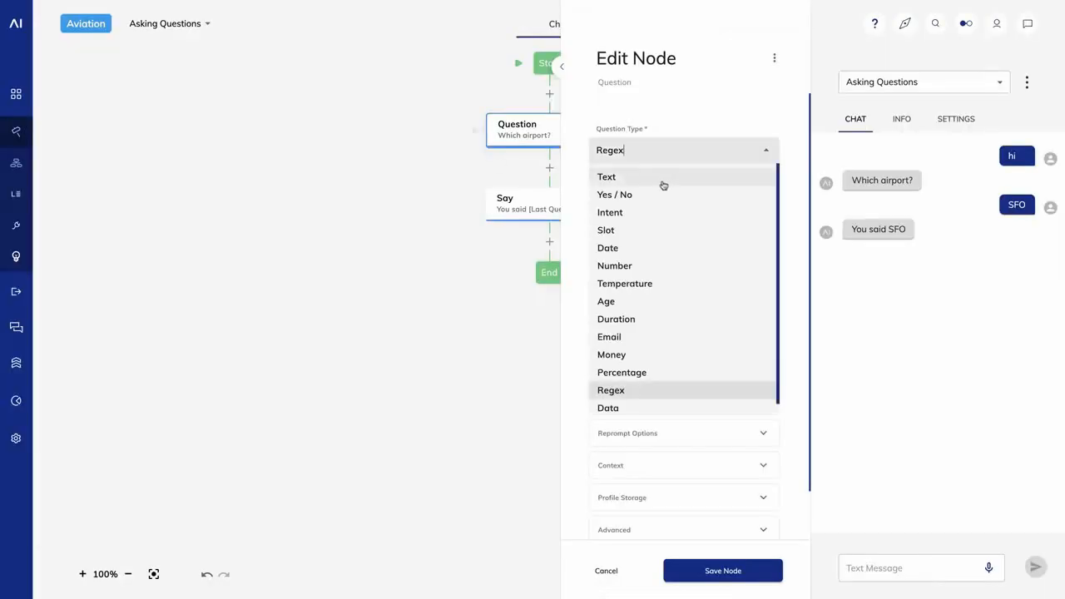
Step: Back in the node editor, keep the Regex type and set the regular expression to /^\d{3}-\d{2}-\d{4}$/
left_click(658, 393)
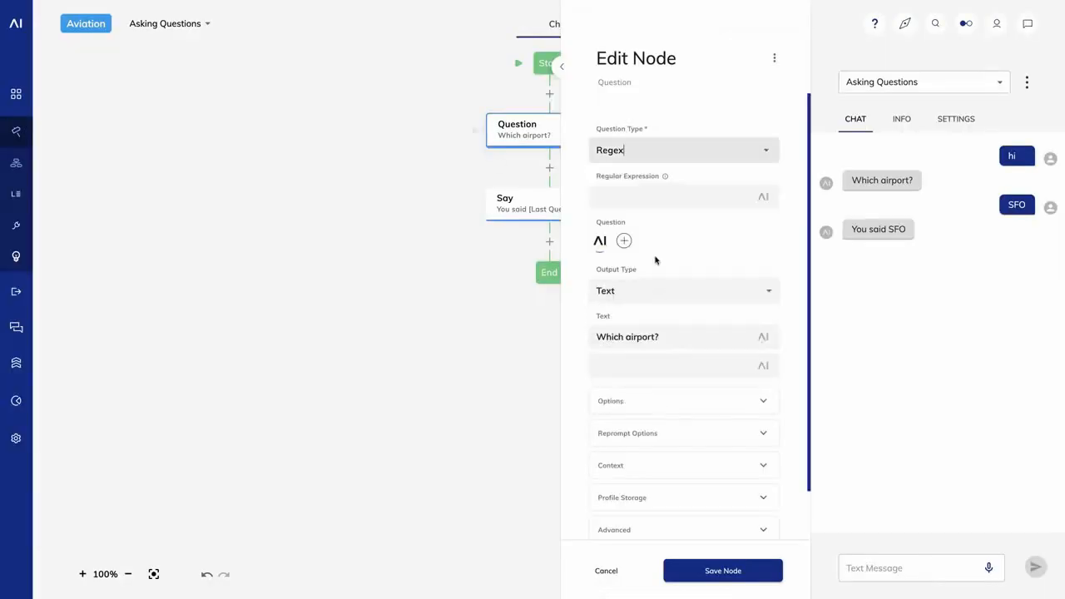
left_click(656, 199)
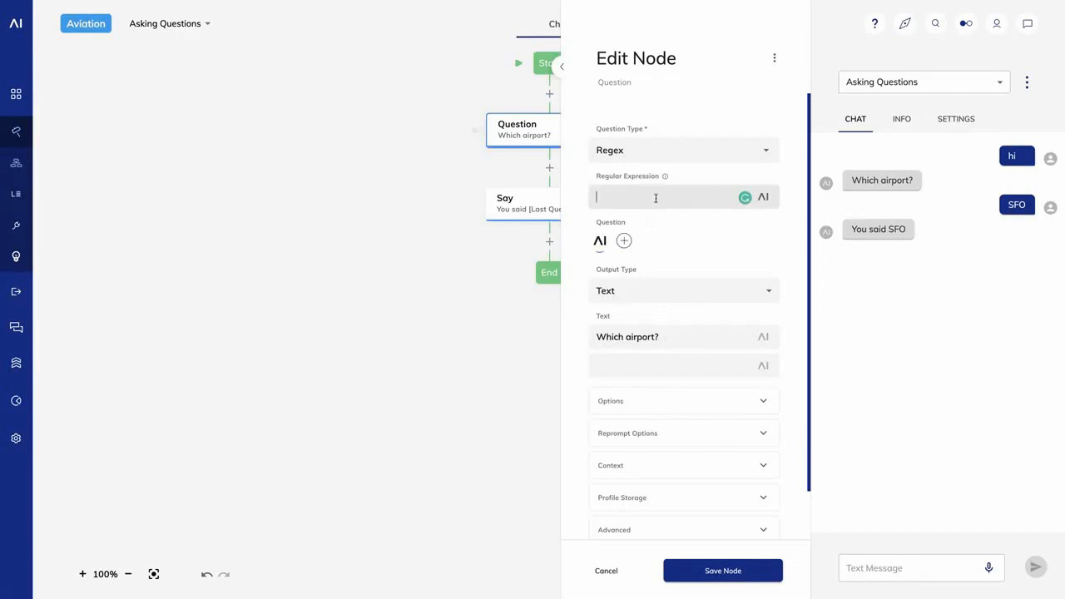
type("/^\\d{3}-\\d{2}-\\d{4}$/")
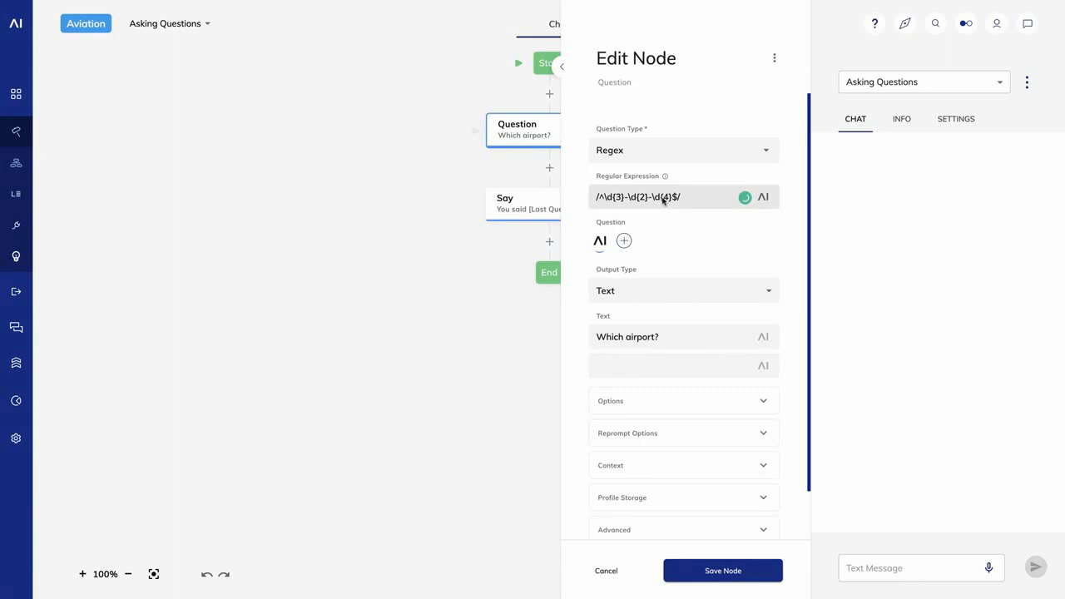
Step: Set the Question node's text to "Enter your social security number" and save the node
left_click_drag(654, 337, 576, 333)
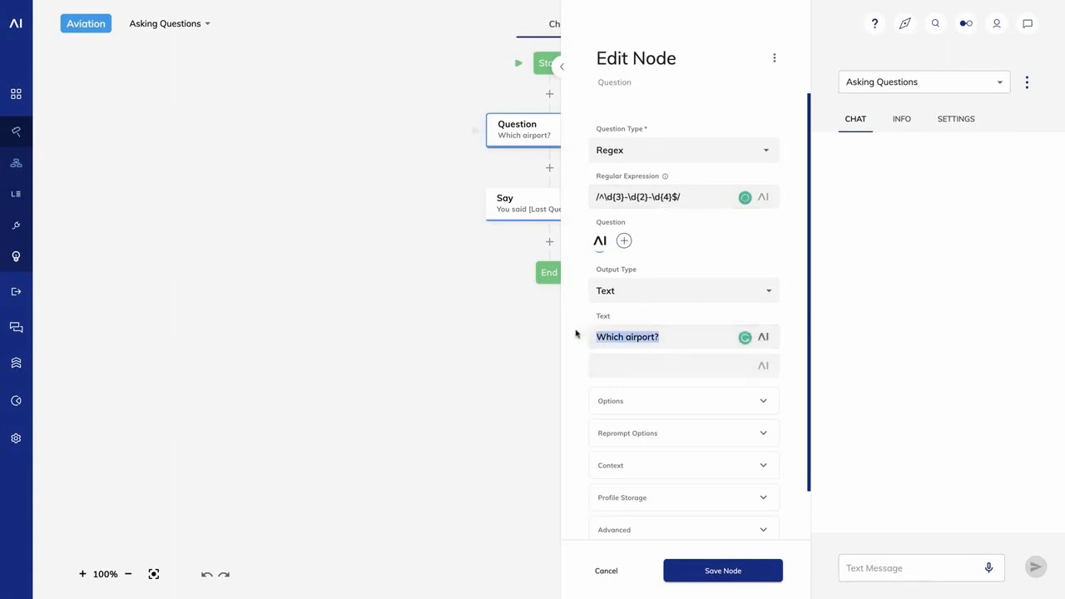
type("Enter your so")
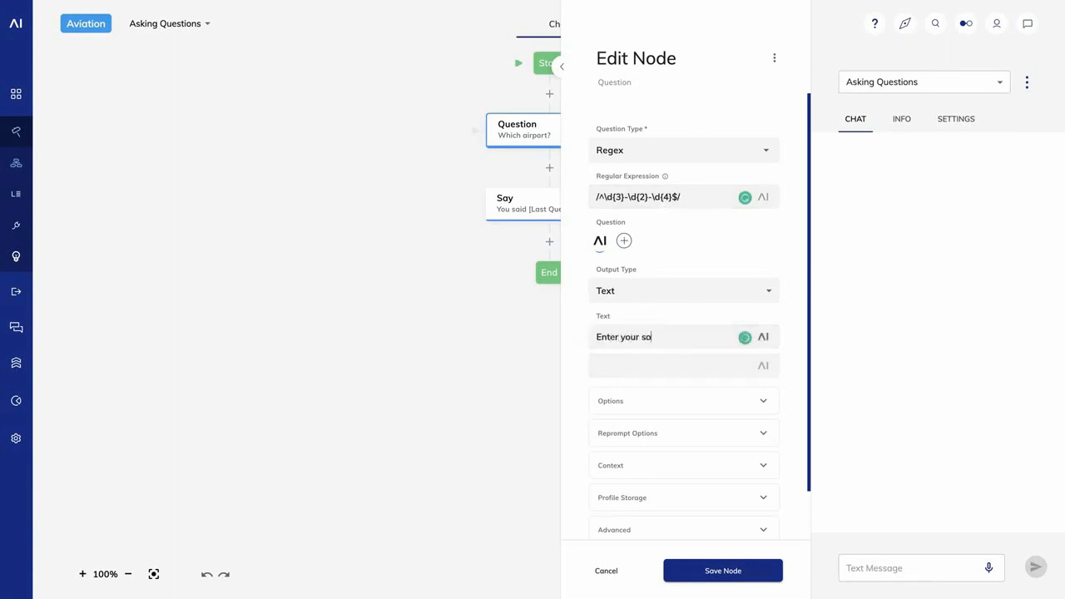
type("cial security number")
left_click(723, 571)
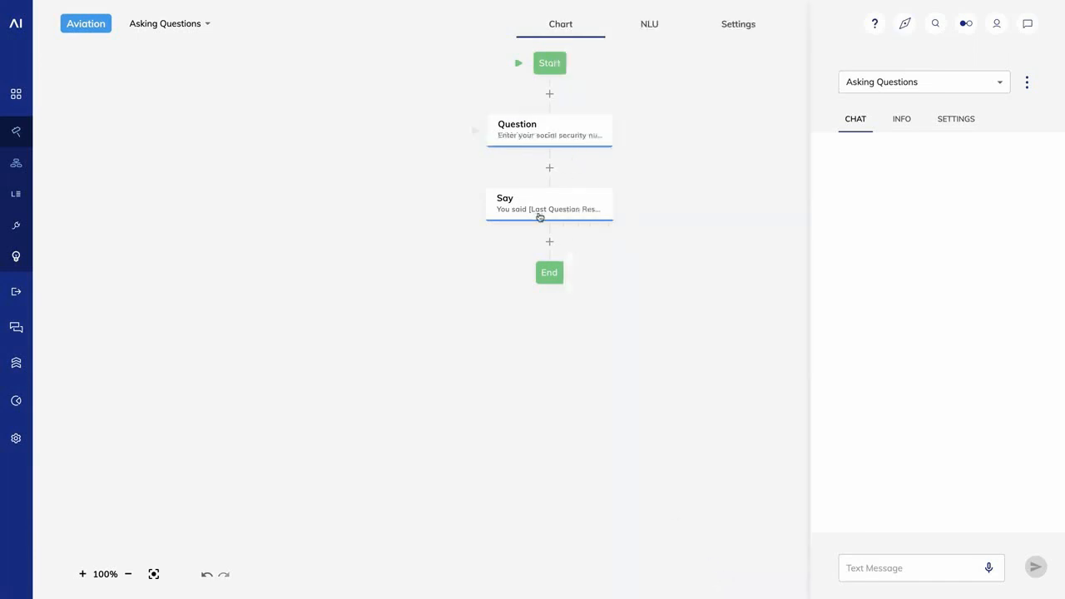
Step: Review the Say node's text, cancel out of it, and test the chat with "hi" and an incorrectly formatted social security number
left_click(539, 217)
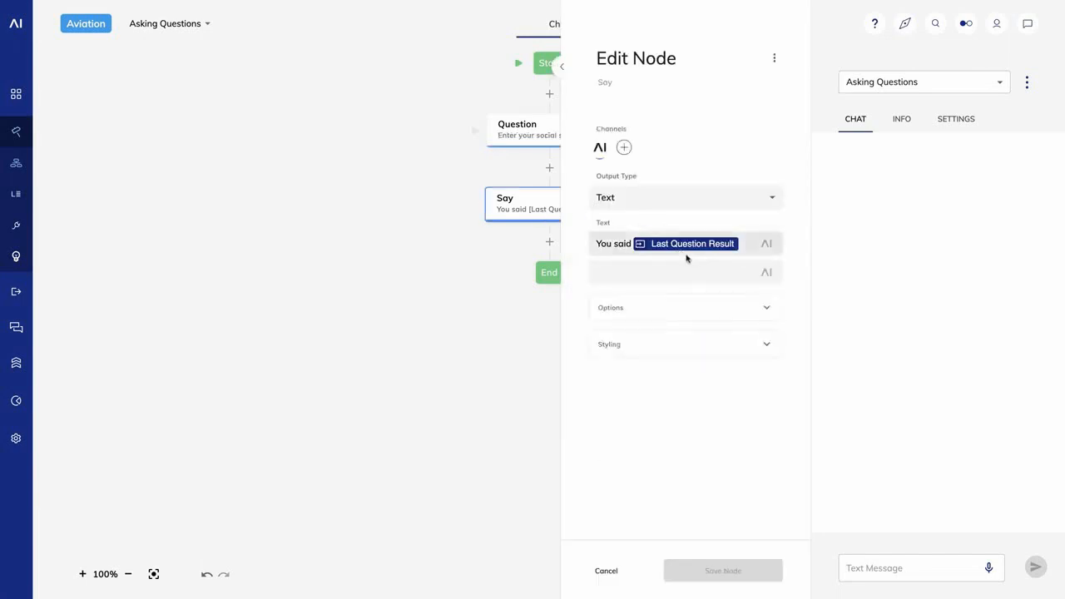
left_click(606, 571)
left_click(933, 565)
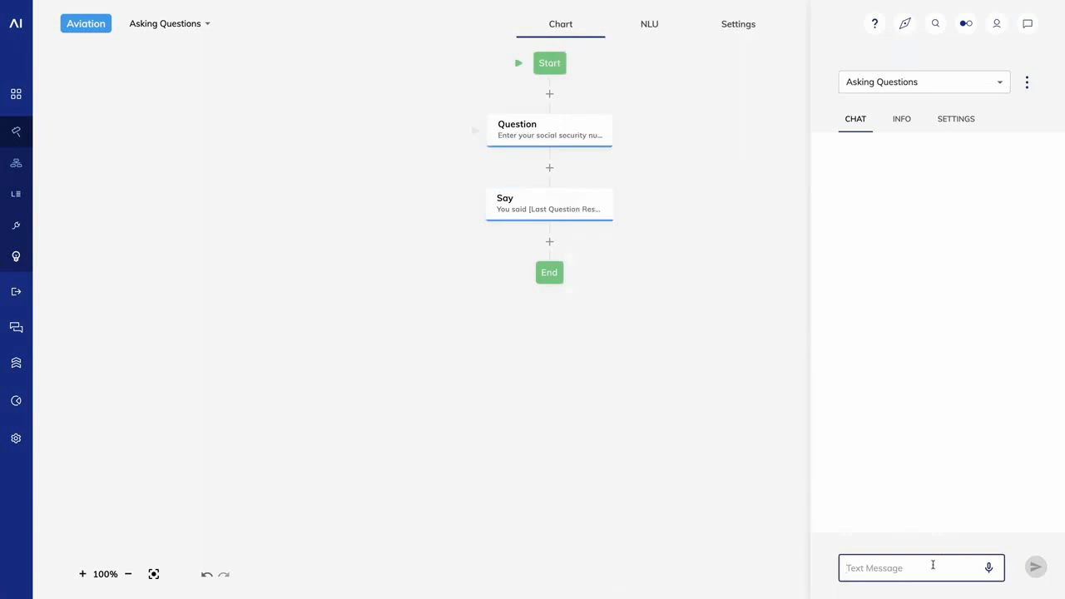
type("hi")
key("Return")
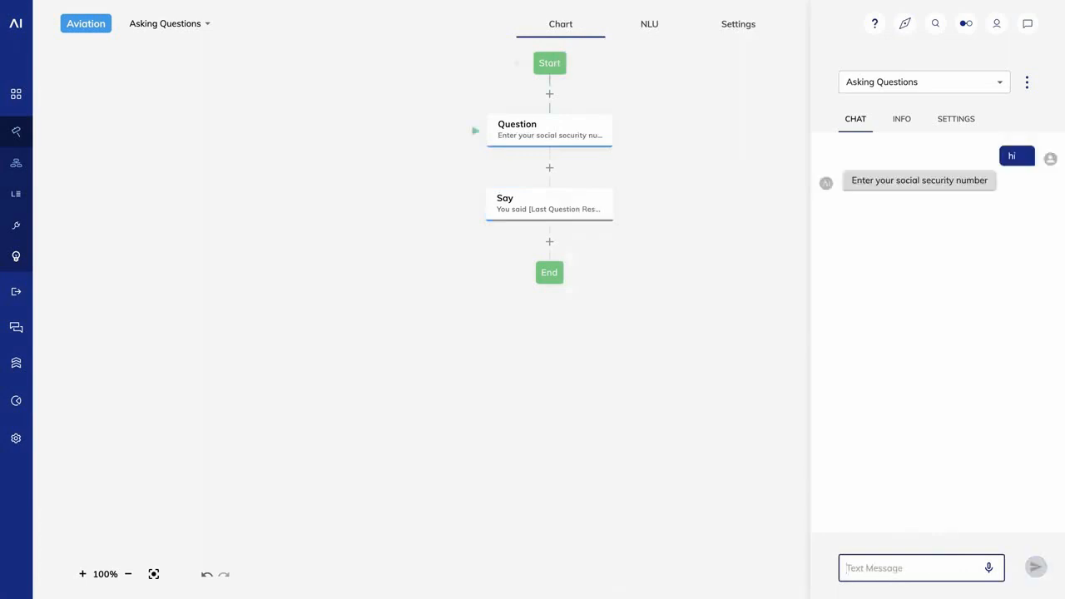
type("23")
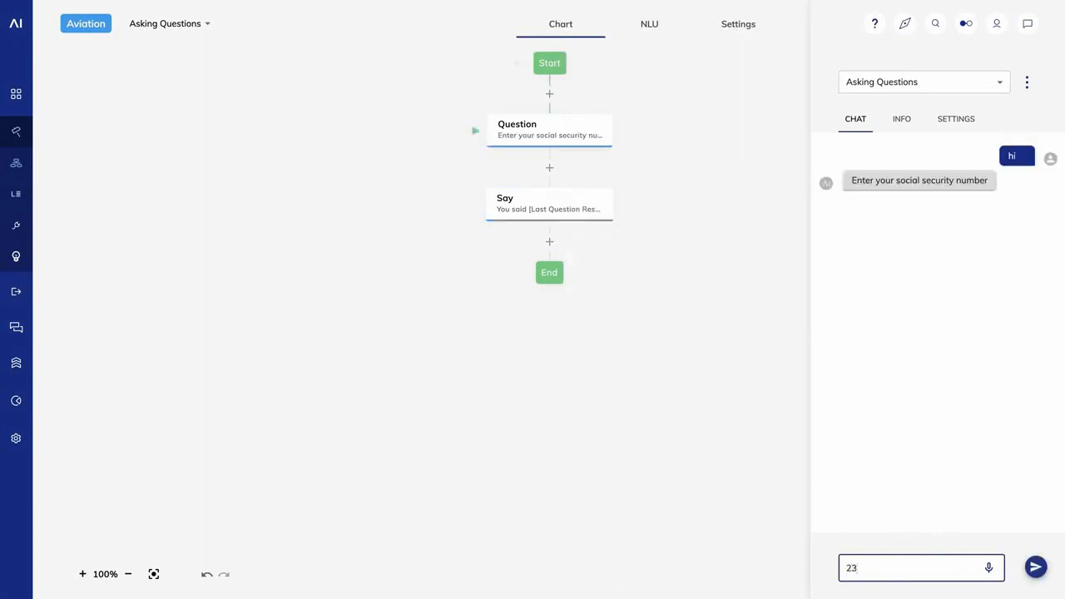
type("456")
key("Return")
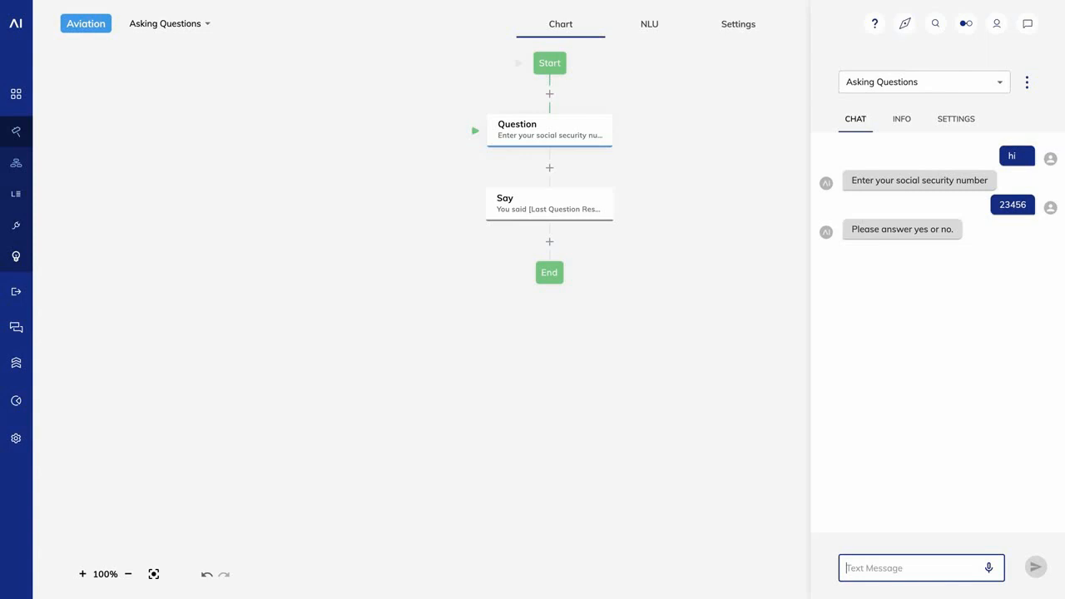
Step: Answer the chat's reprompt with a sample social security number in the dashed 3-2-4 digit format
type("123")
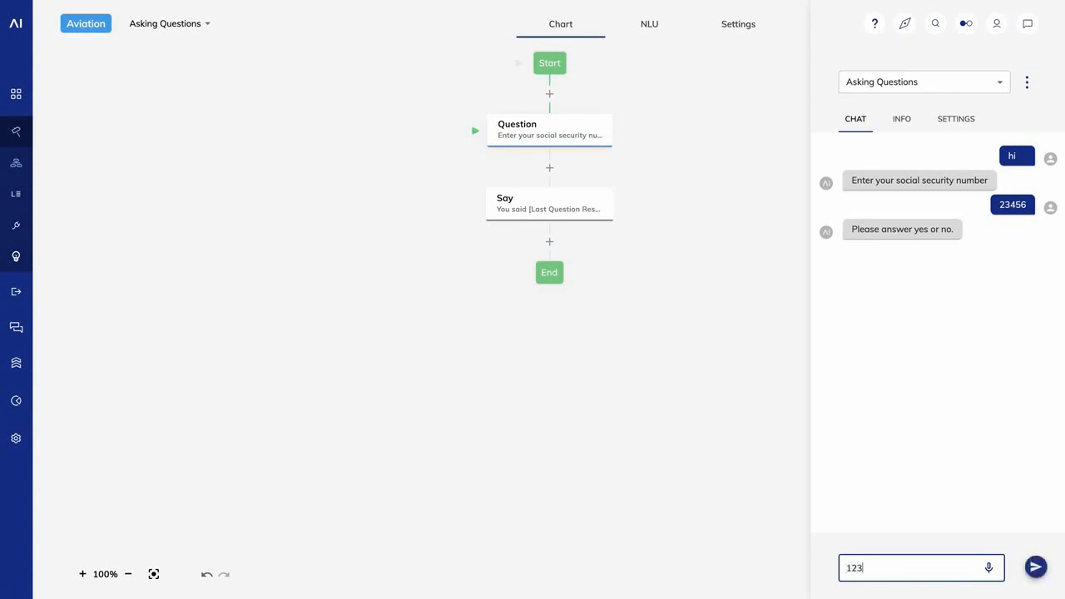
type("-45-6789")
key("Return")
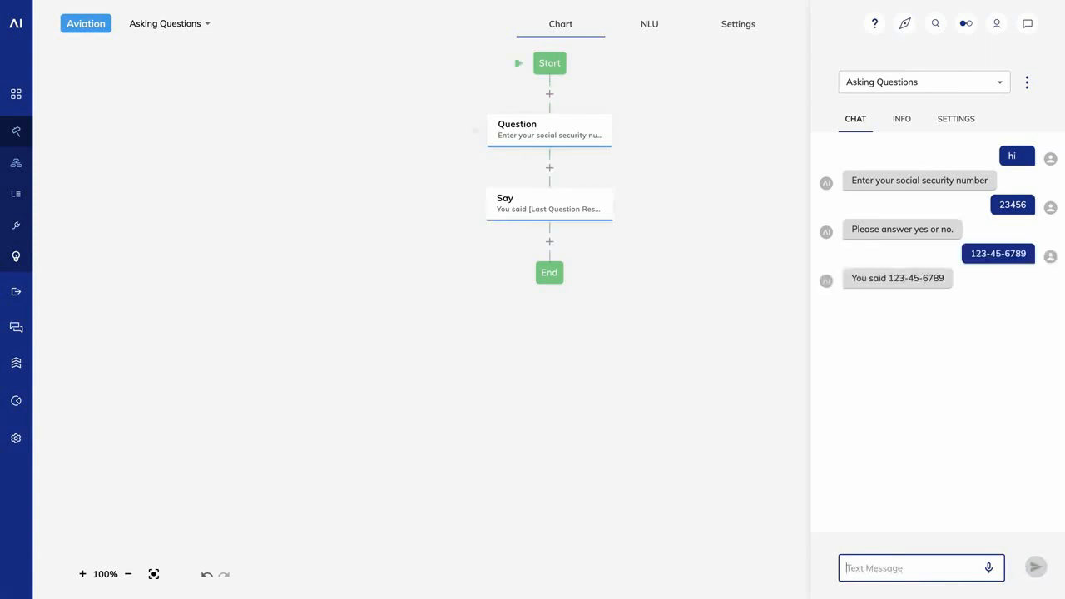
Step: Change the Question node's question type to Text, set its text to "How are you?" and save the node
left_click(557, 129)
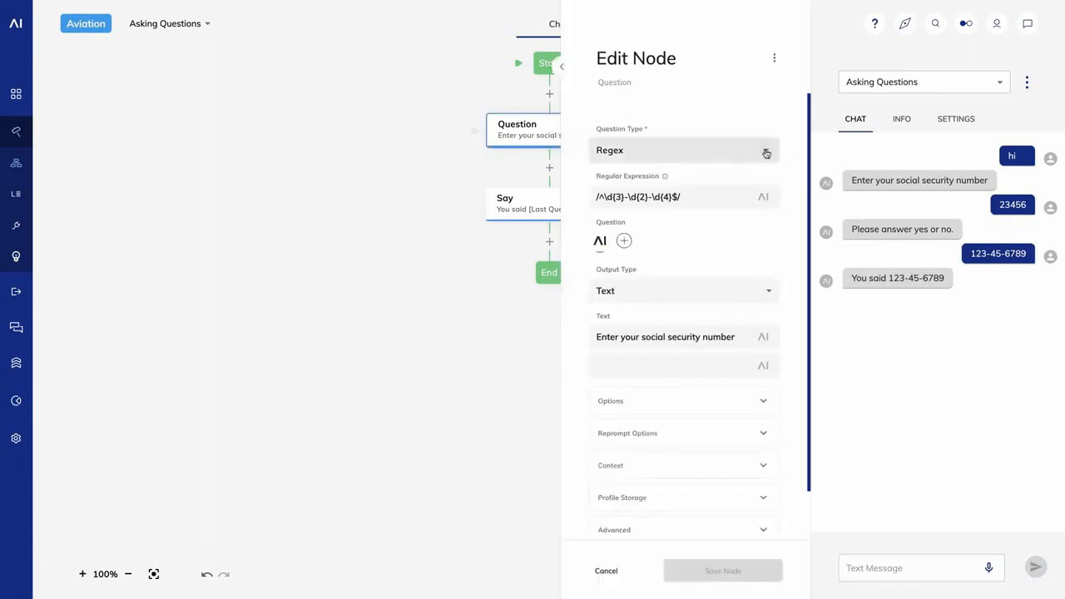
left_click(765, 151)
left_click(744, 176)
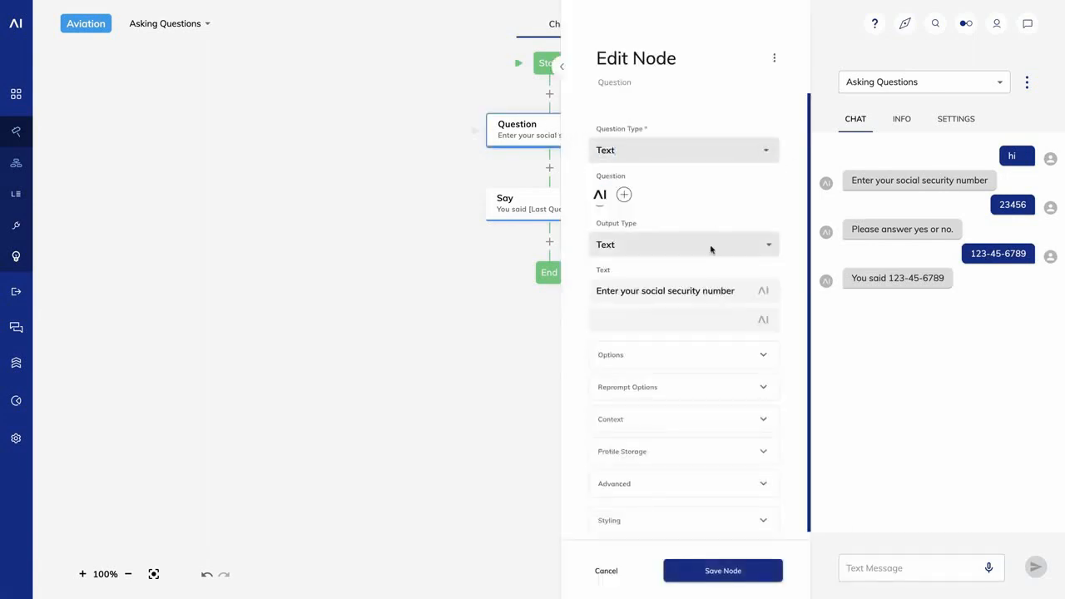
left_click_drag(735, 291, 592, 293)
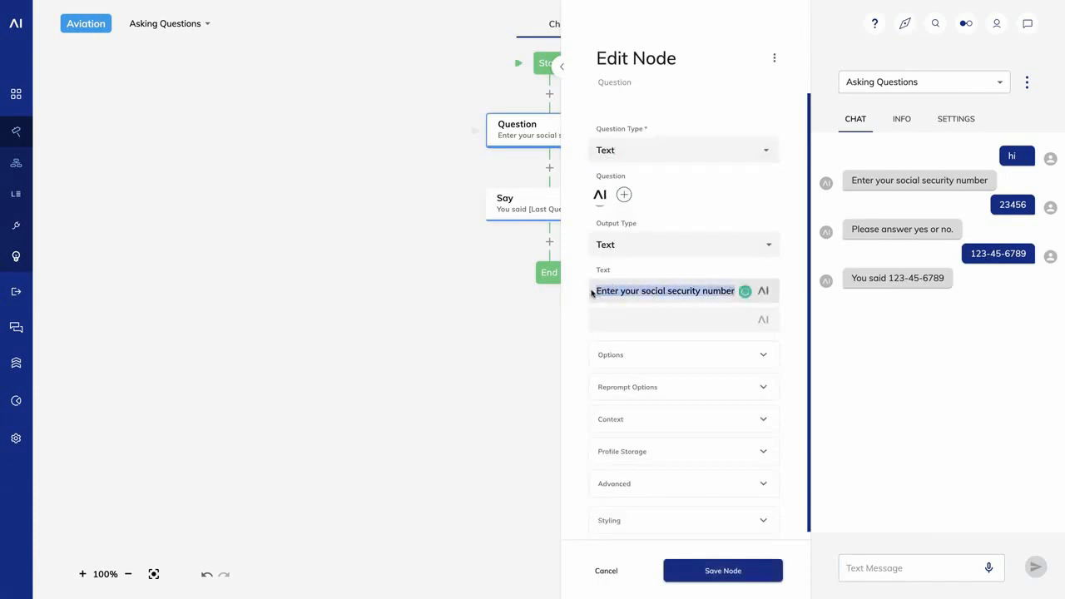
type("How are you?")
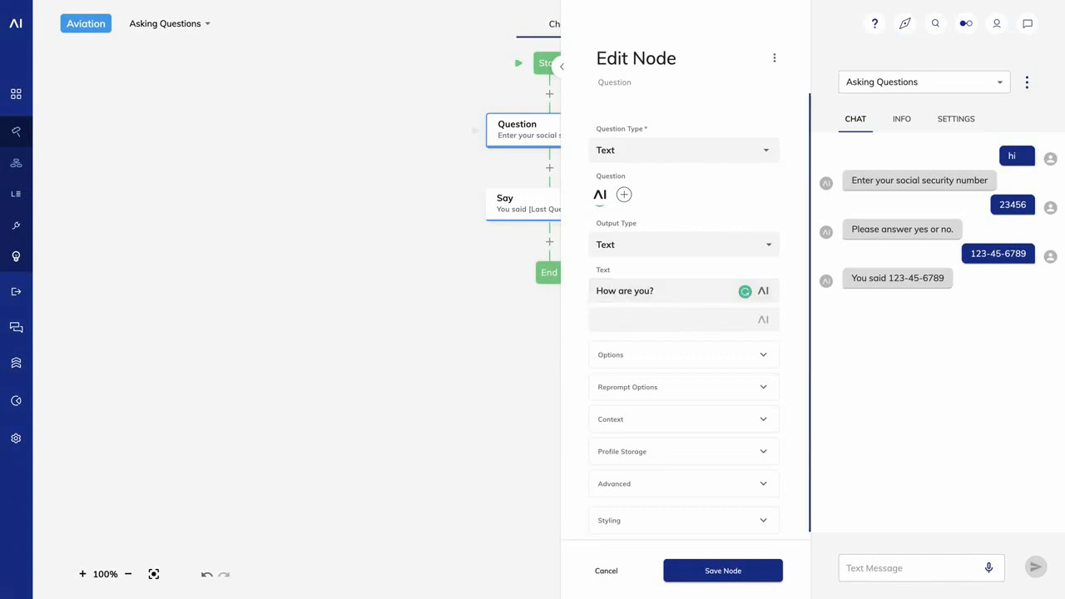
left_click(719, 568)
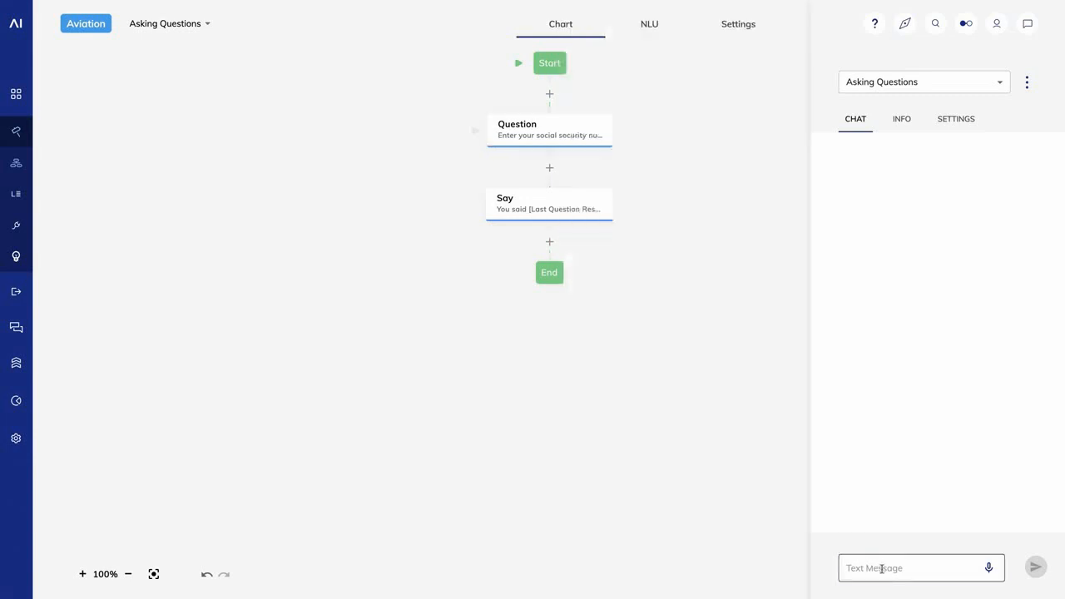
Step: Test the Text question in the chat by sending "hi" and answering "good"
left_click(880, 568)
type("hi")
key("Return")
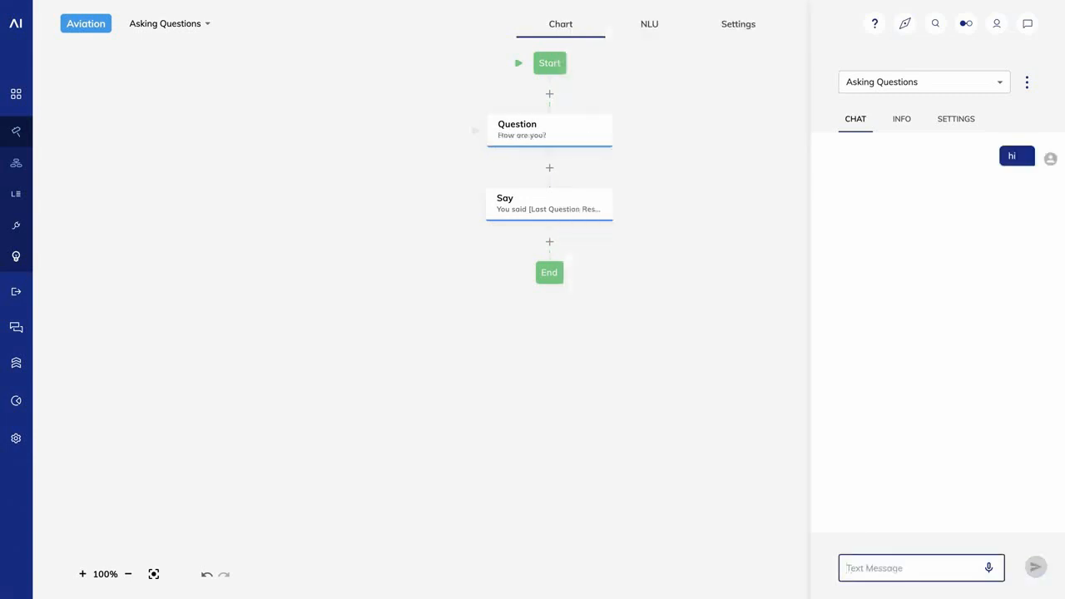
type("good")
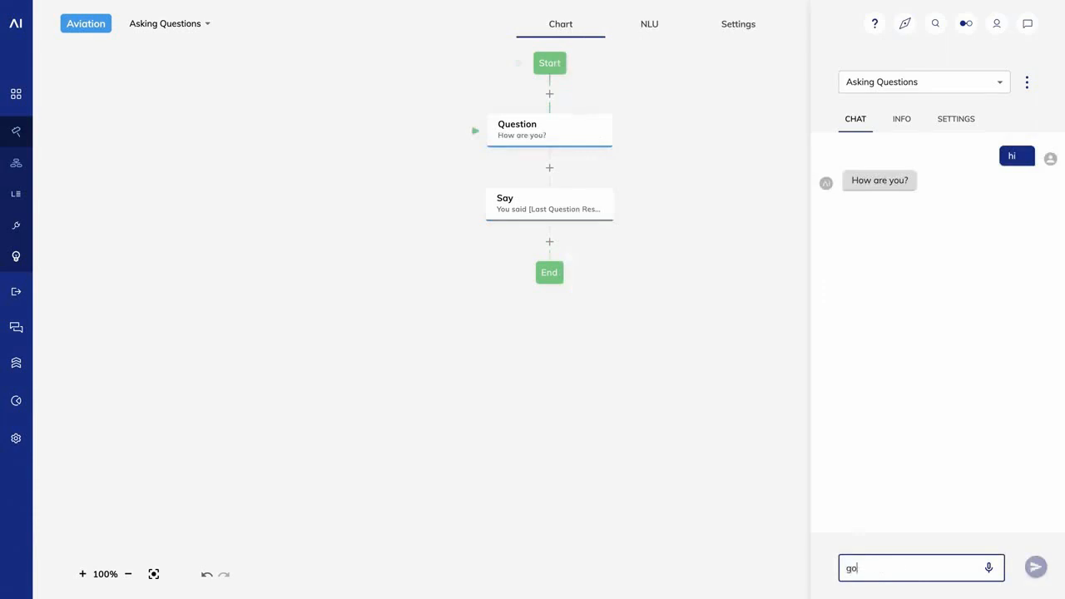
key("Return")
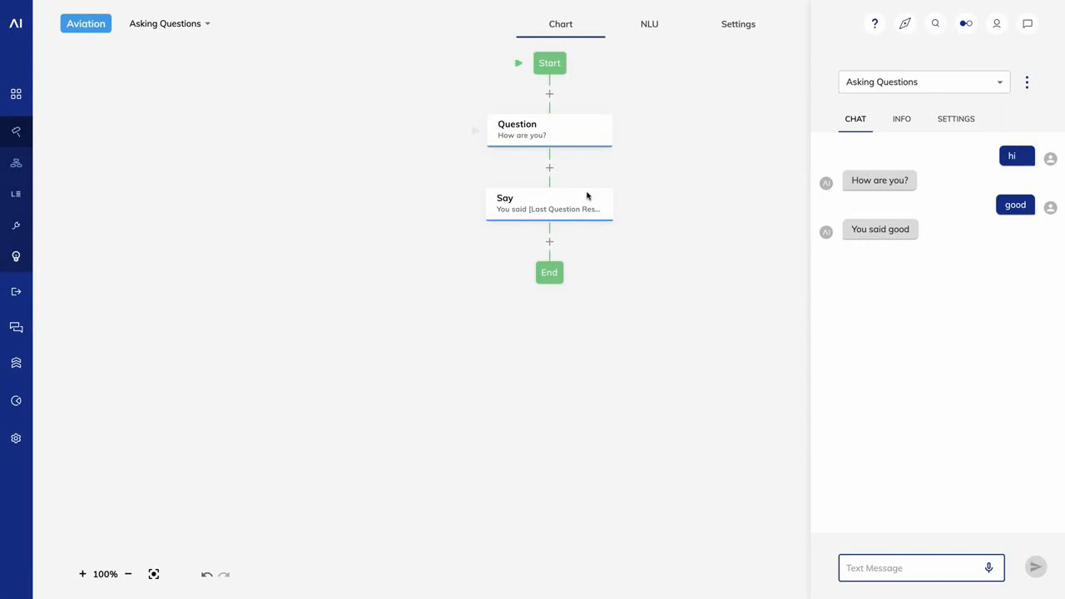
Step: Enable Skip if Answer in Input in the "How are you?" Question node's advanced settings and save the node
left_click(568, 133)
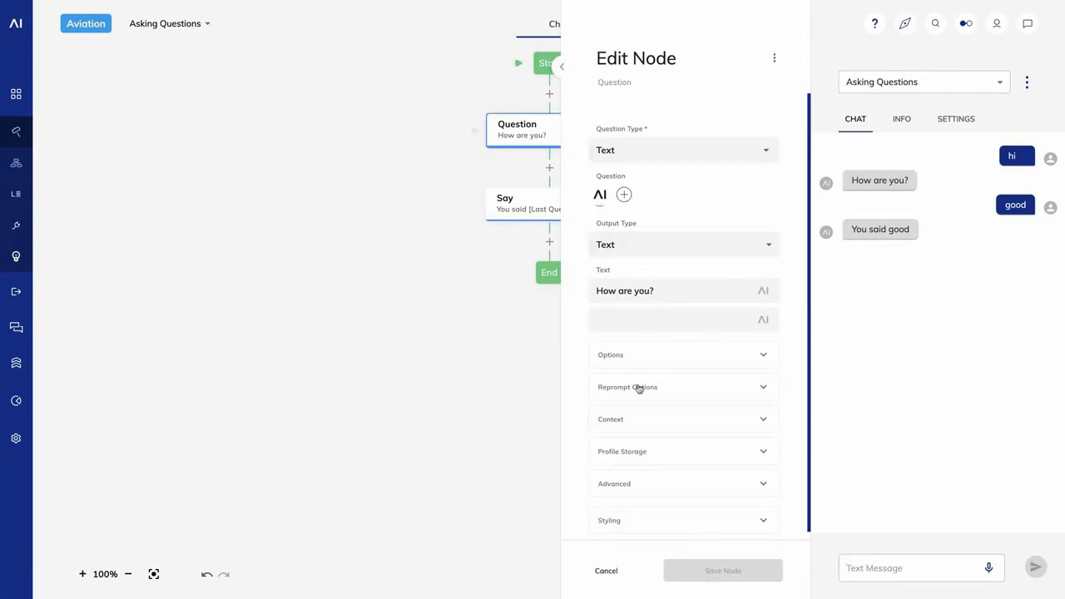
left_click(644, 484)
scroll(644, 494, "down", 5)
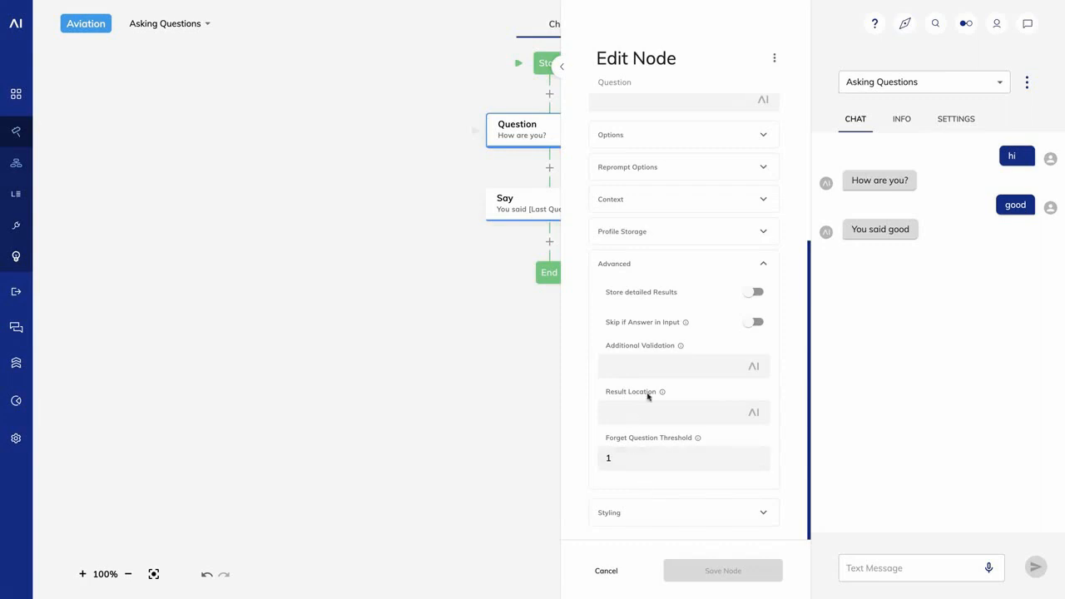
left_click(755, 325)
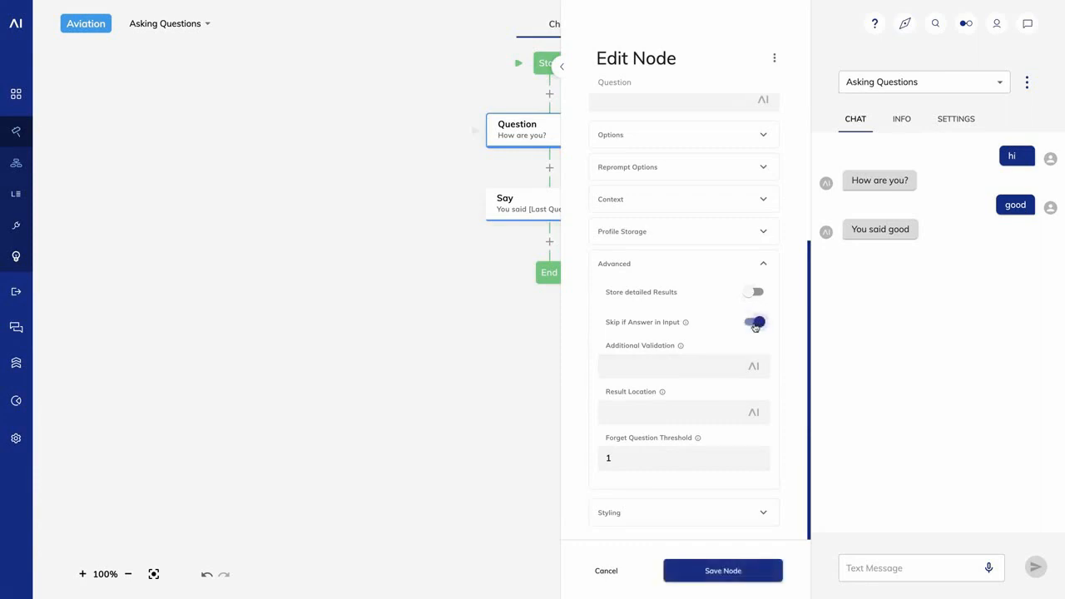
left_click(713, 571)
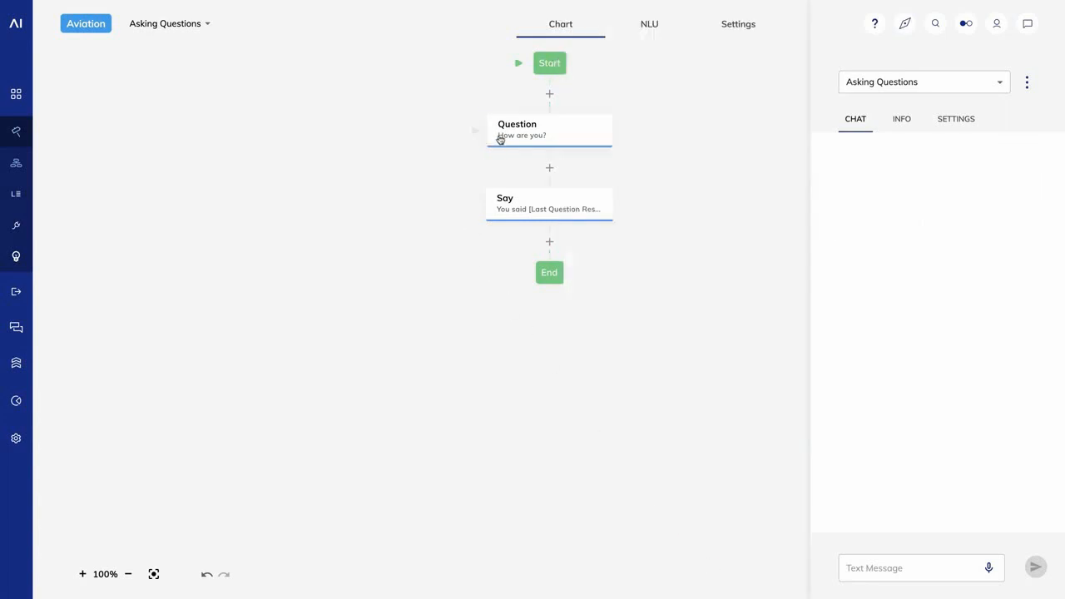
Step: Insert a Question node directly after Start that asks "How many tickets?" with the Number question type, and save it
left_click(550, 98)
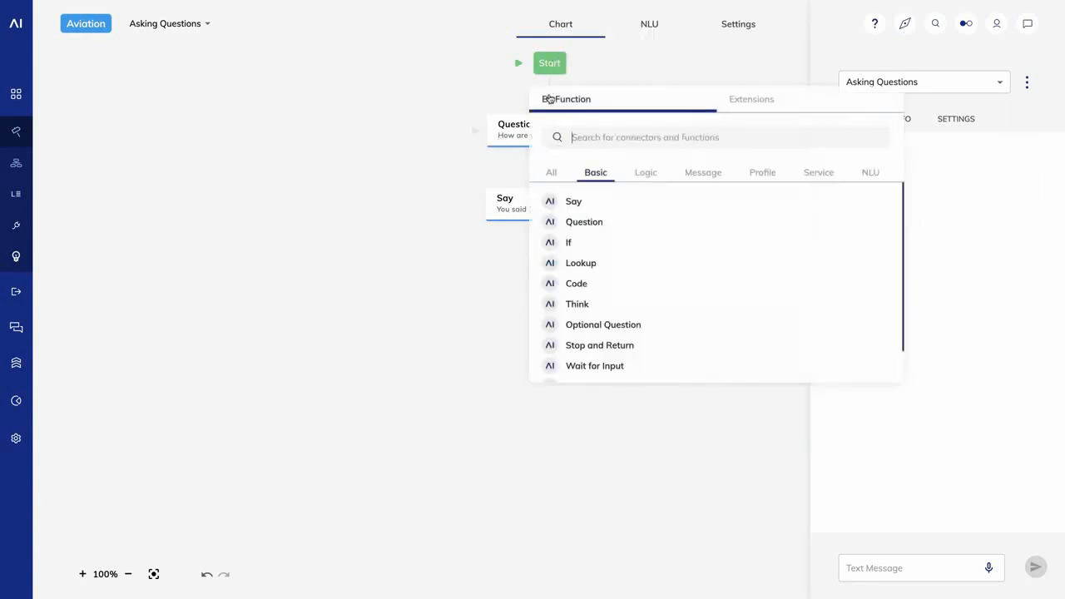
left_click(588, 233)
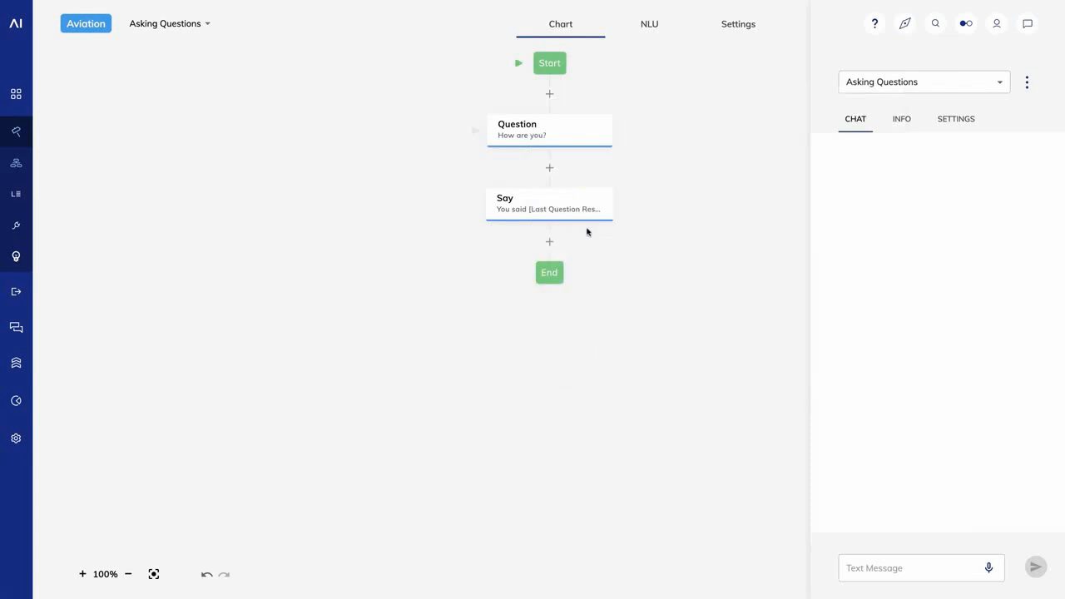
left_click(539, 135)
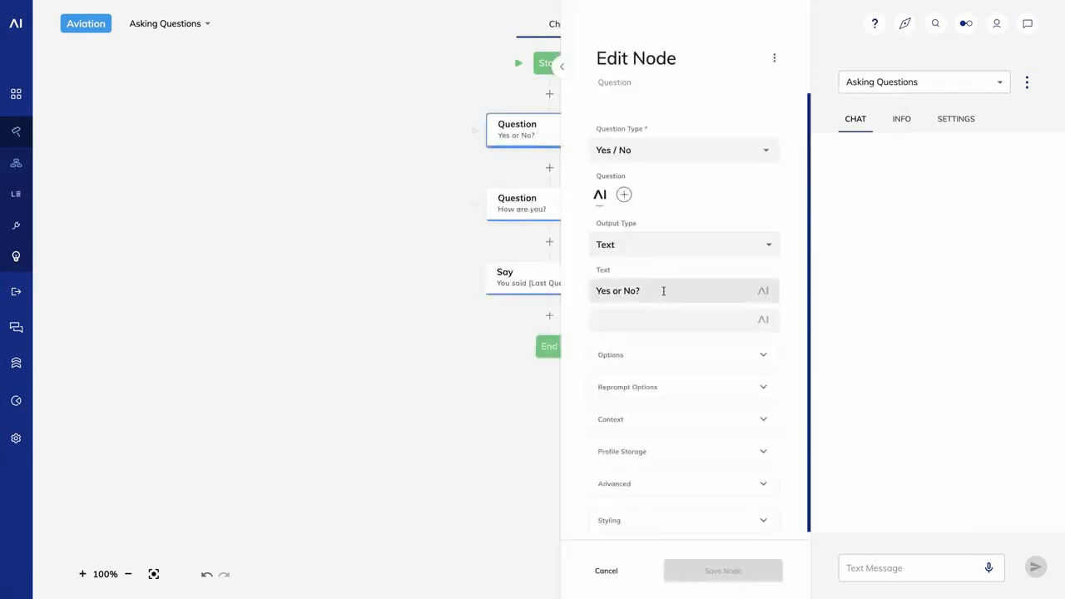
triple_click(663, 290)
key("BackSpace")
type("How m")
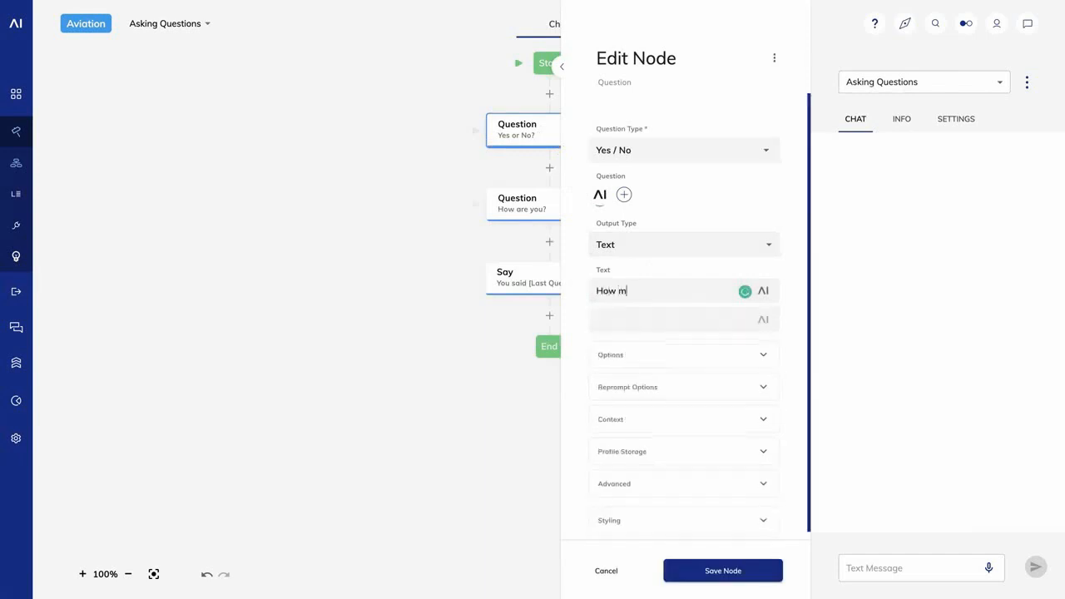
type("any tickets?")
left_click(635, 150)
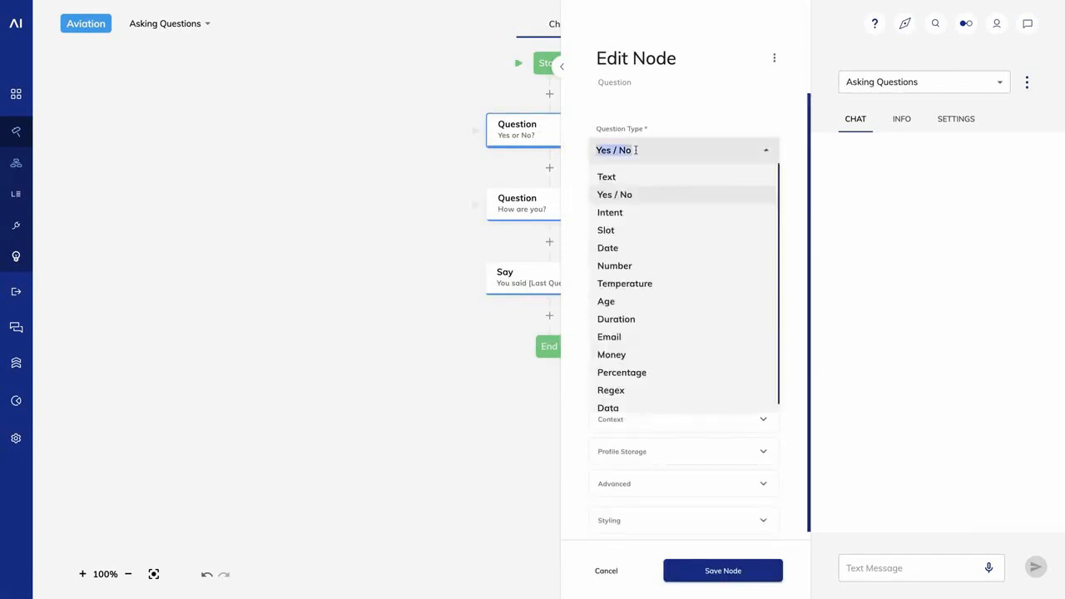
left_click(638, 265)
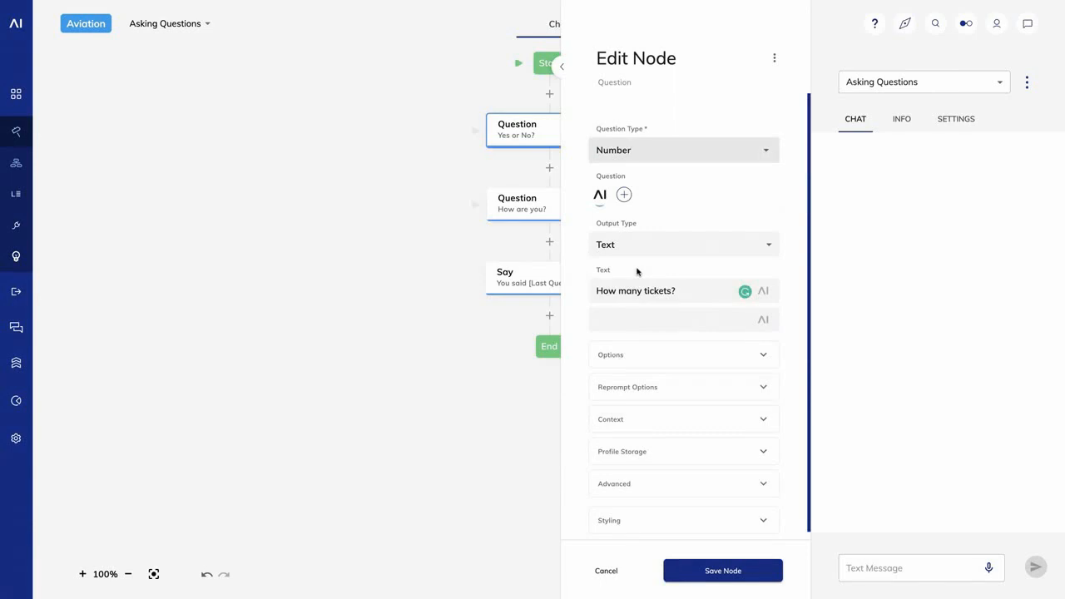
left_click(727, 571)
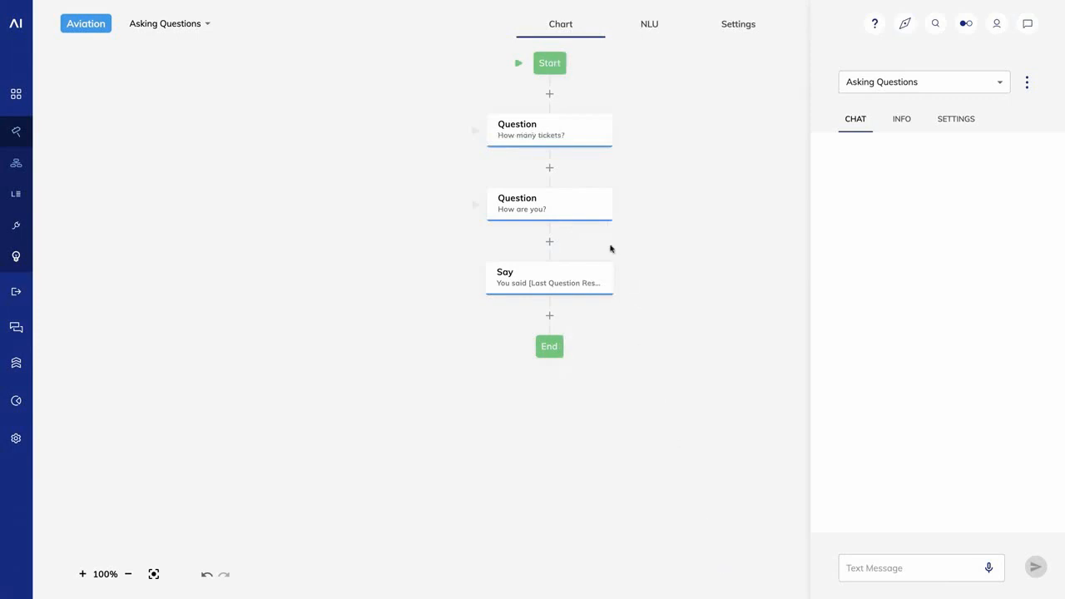
Step: Change the "How are you?" node's text to "Which airport?" and its question type to Slot, and save the node
left_click(551, 203)
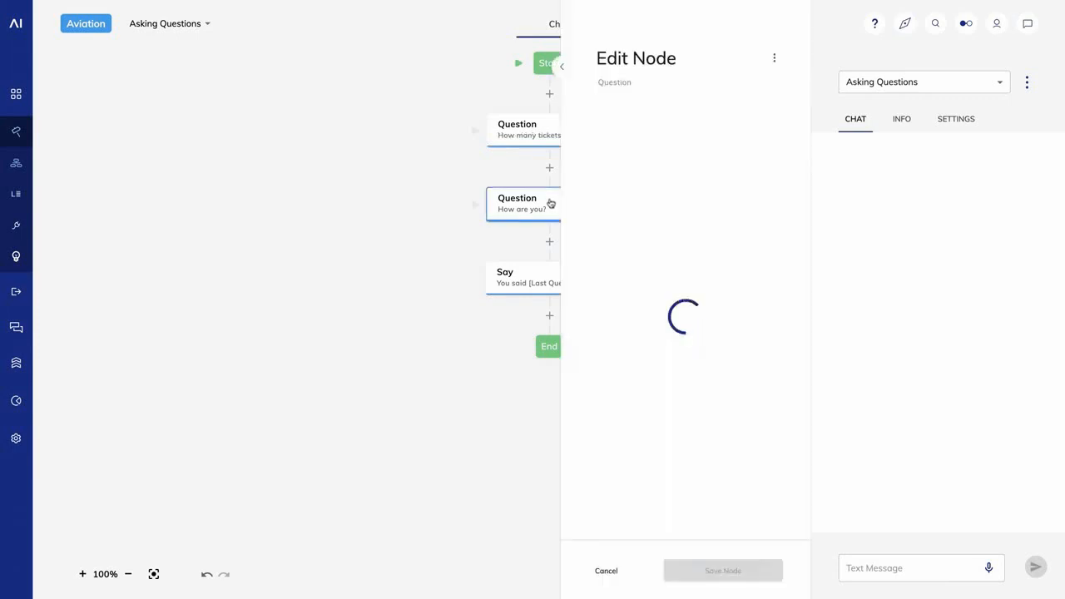
left_click_drag(678, 290, 578, 292)
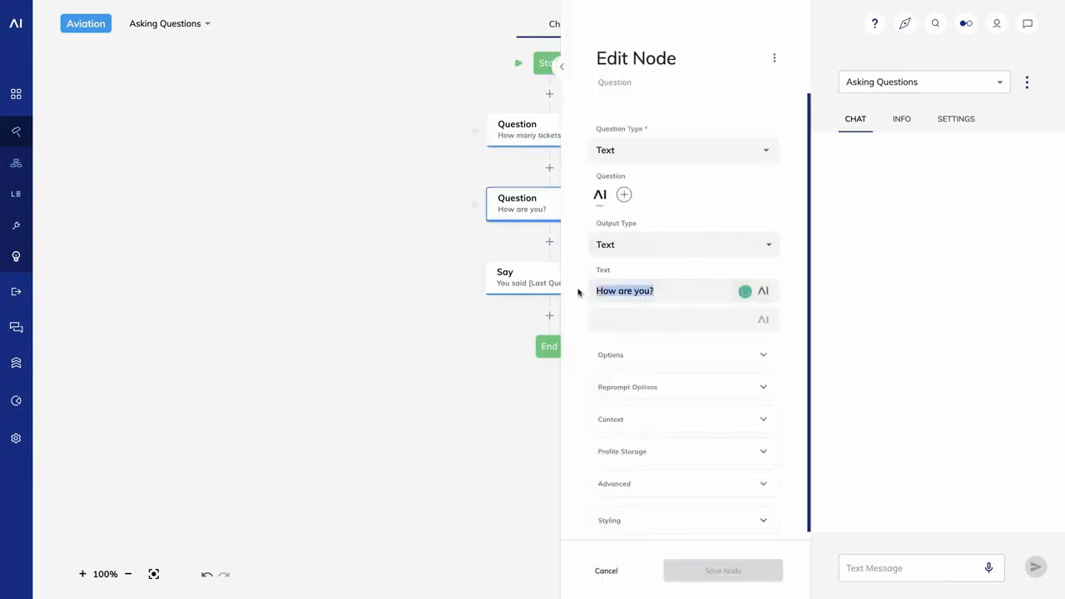
type("Which airp")
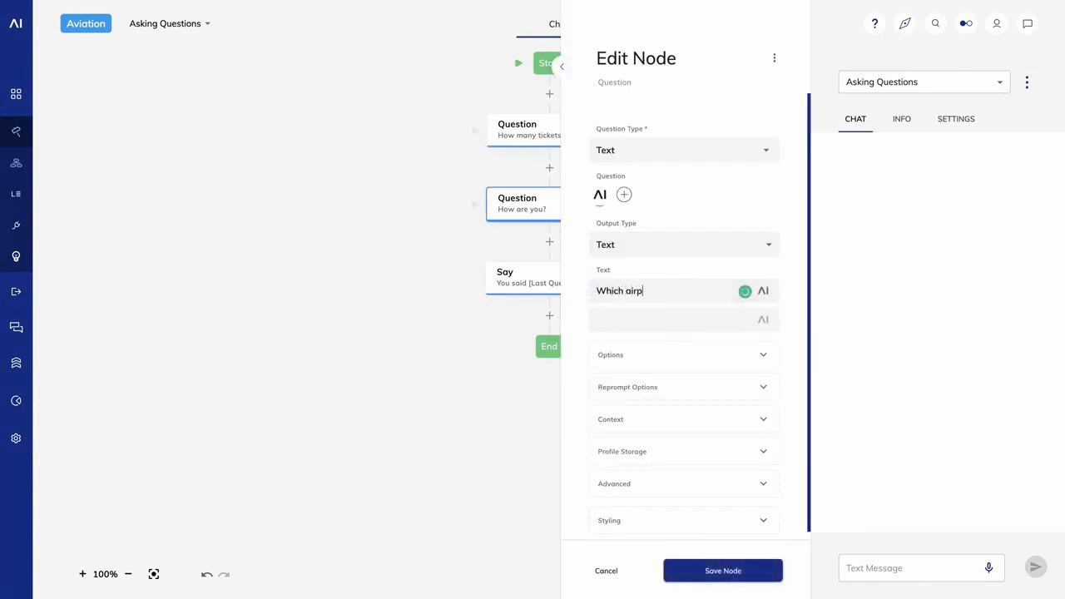
type("ort?")
left_click(690, 144)
left_click(675, 231)
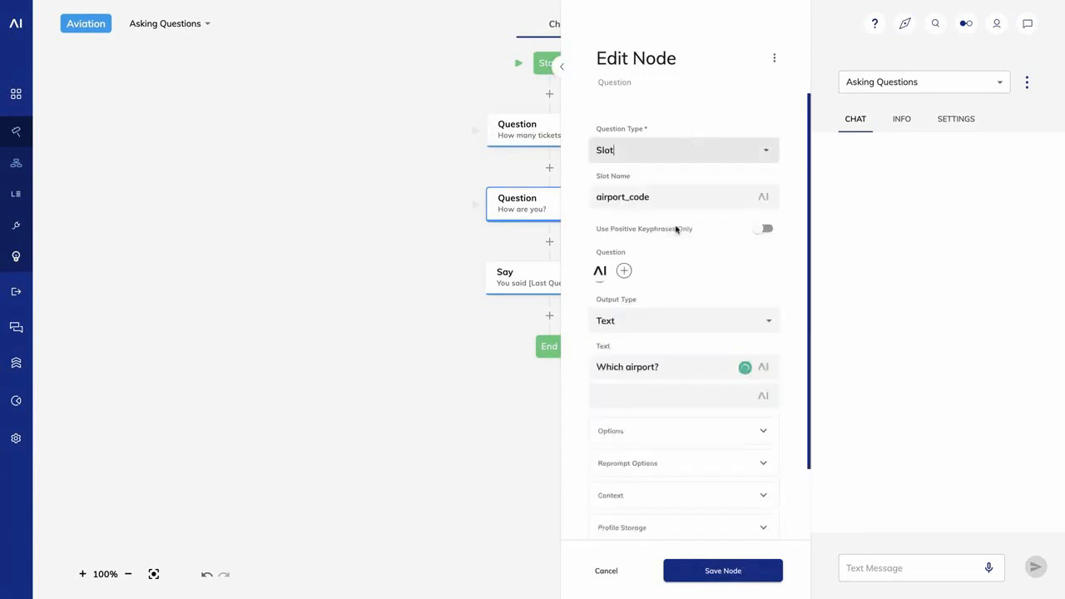
left_click(723, 573)
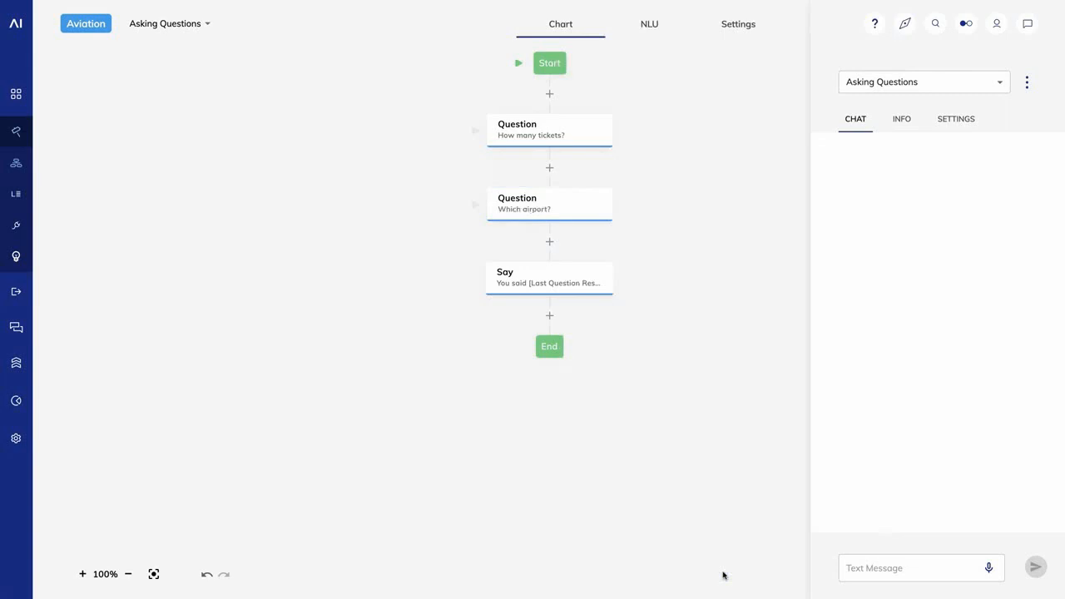
Step: Test the flow in the chat by sending "hi", answering the ticket question with "3" and the airport question with "SFO"
left_click(855, 568)
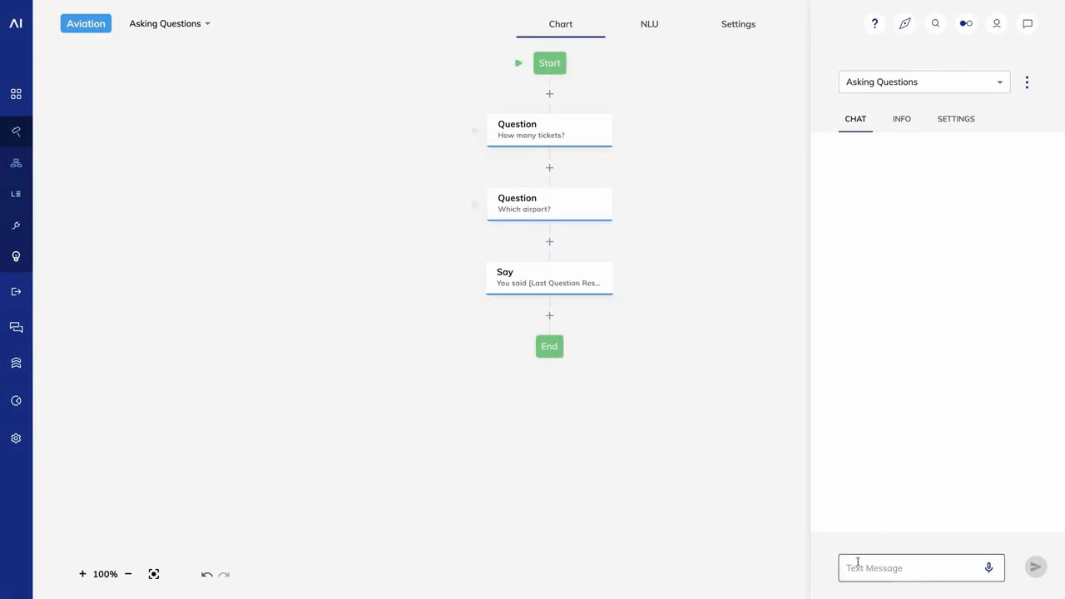
type("hi")
key("Return")
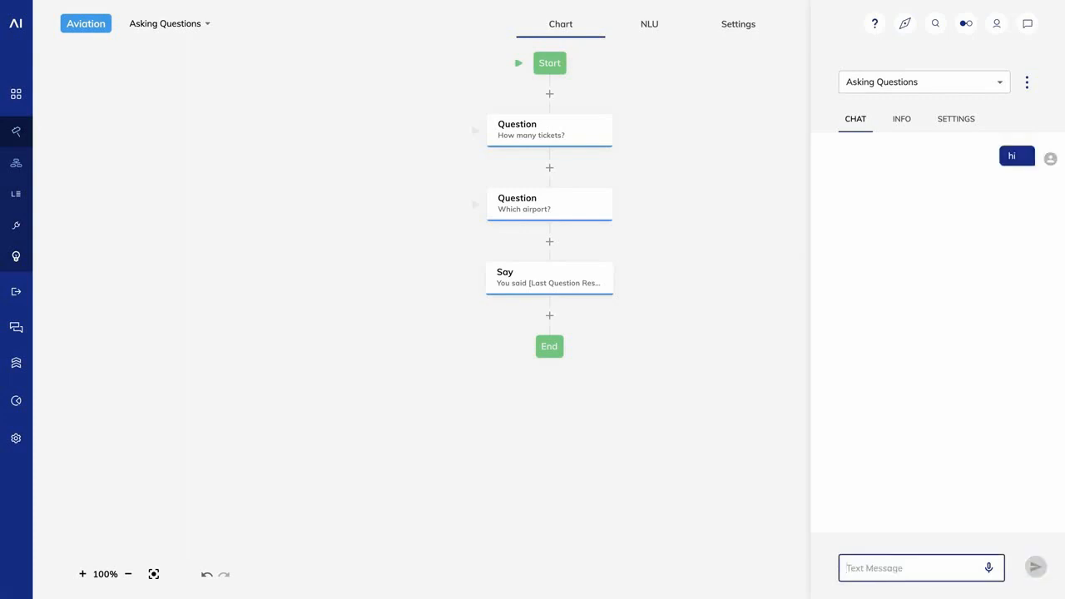
type("3")
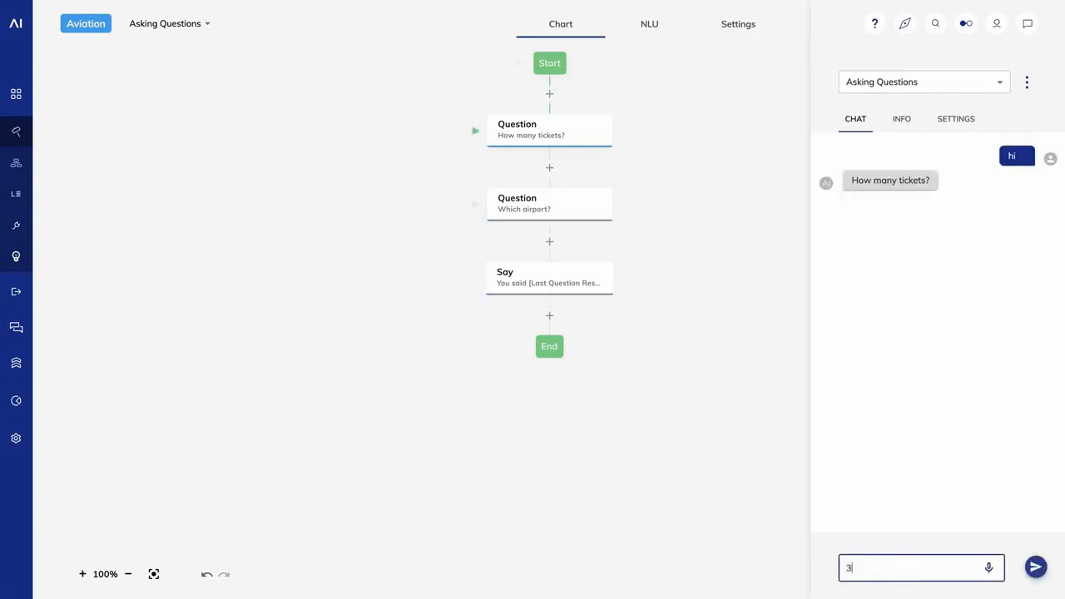
key("Return")
type("SFO")
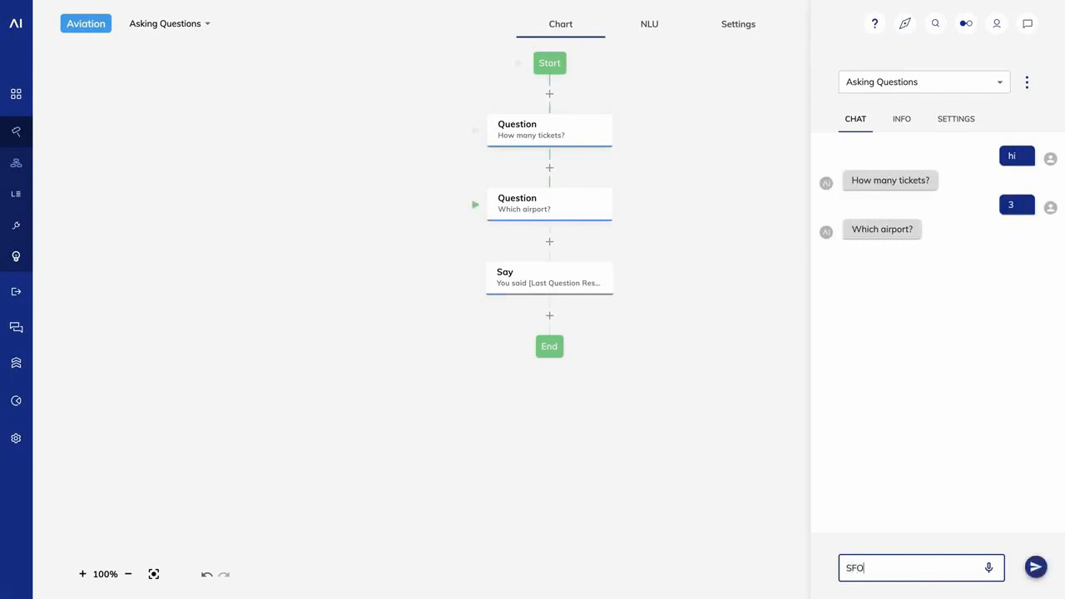
key("Return")
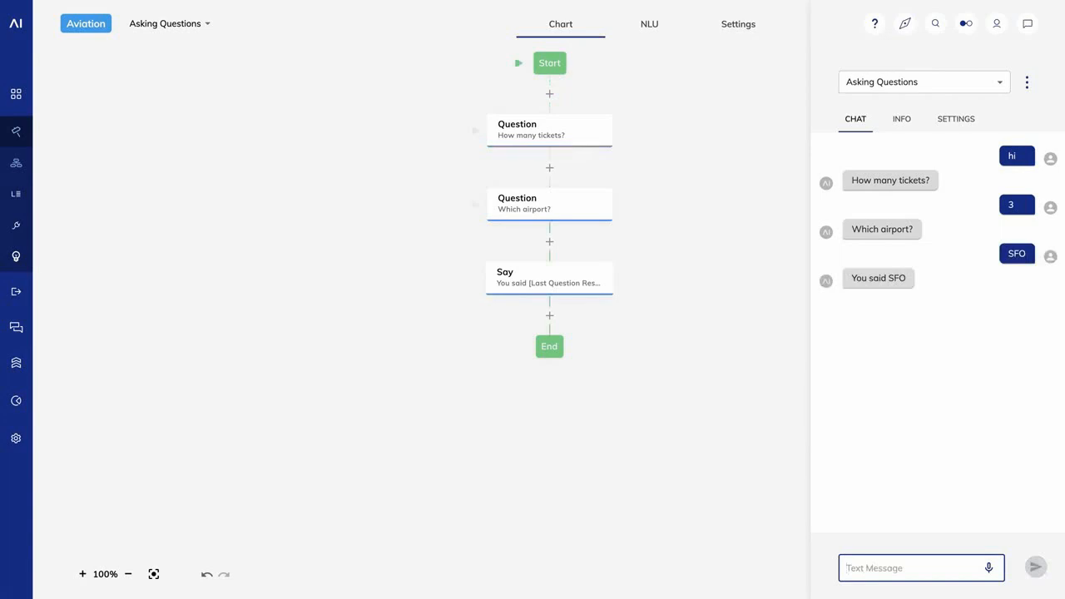
Step: Restart the chat test with "hi" and answer both questions in a single message, "3 tickets to SFO"
left_click(940, 510)
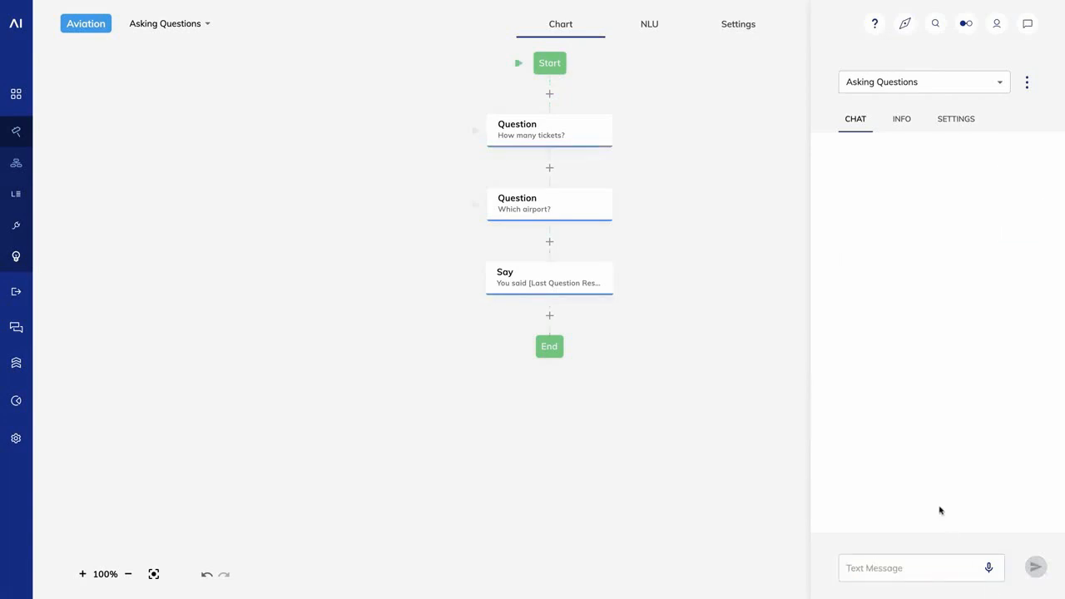
left_click(920, 567)
type("hi")
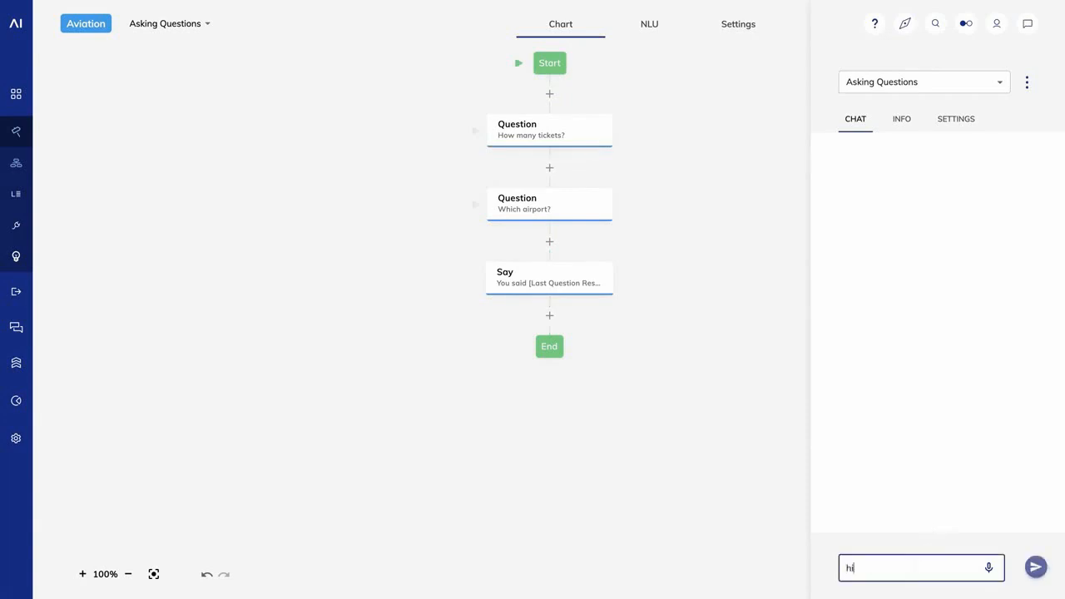
key("Return")
type("3 ticket")
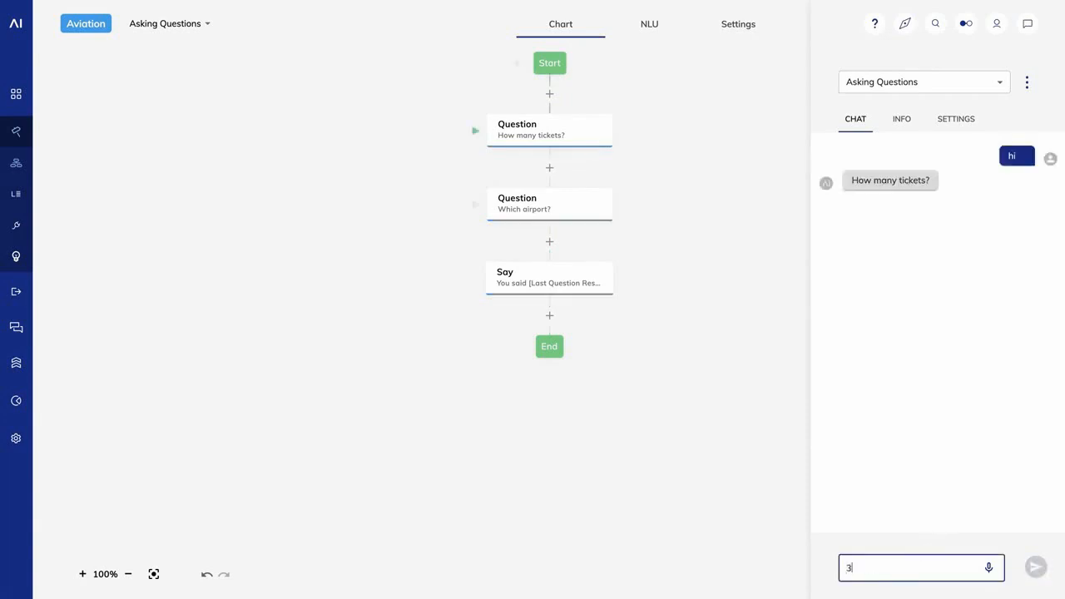
type("o SFO")
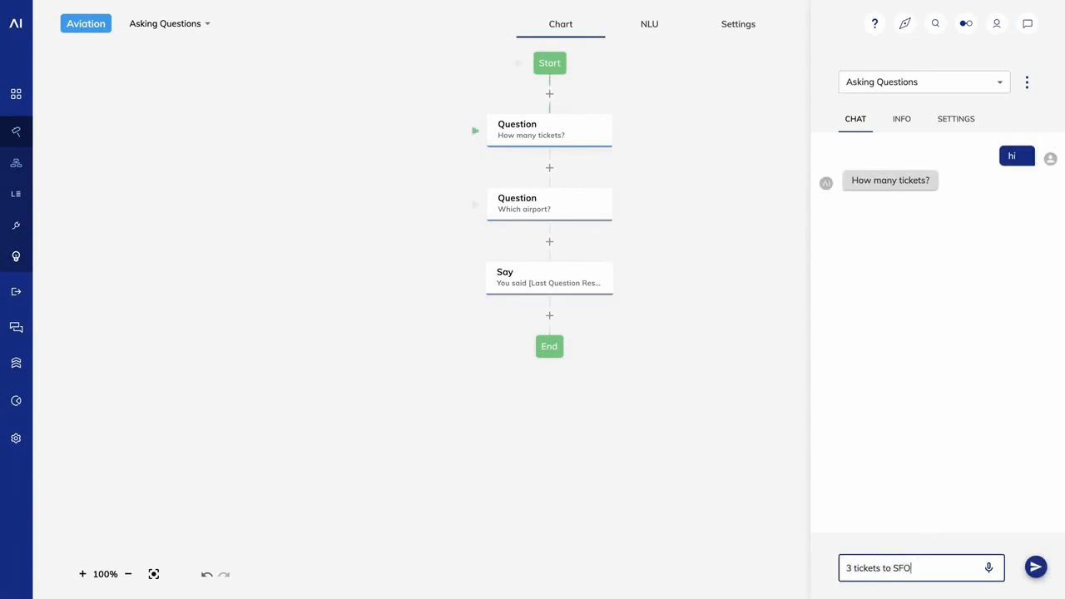
key("Return")
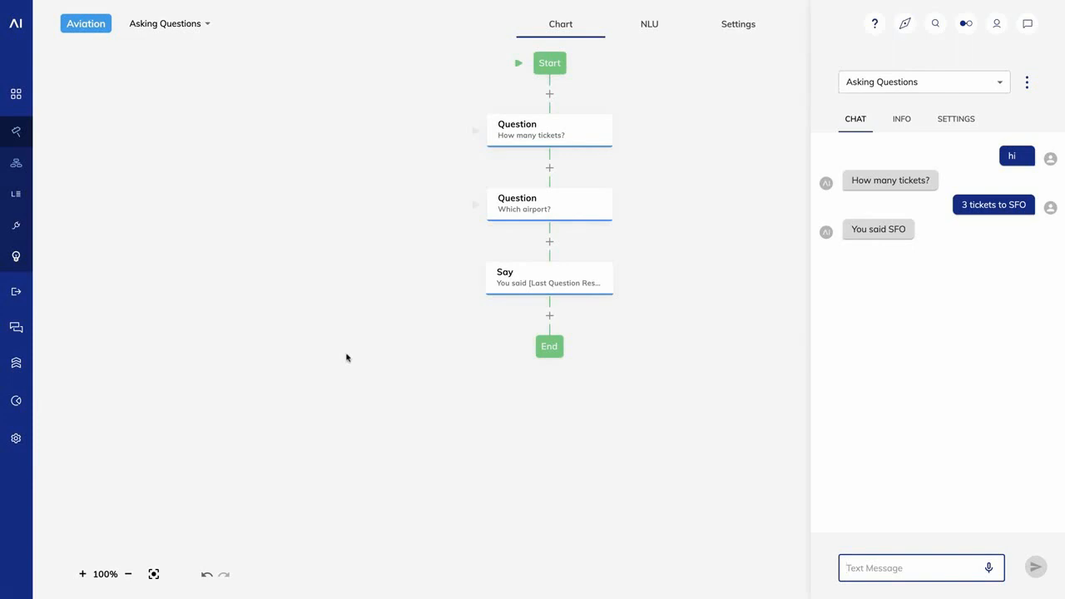
Step: Copy the Say node and paste it between the "How many tickets?" and "Which airport?" Question nodes
right_click(532, 285)
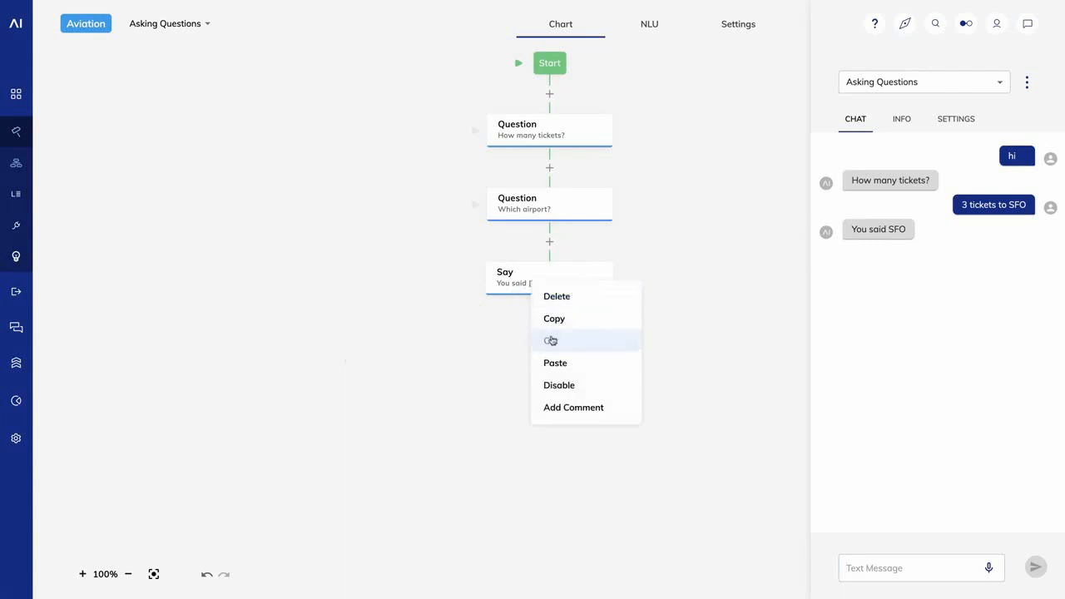
left_click(555, 325)
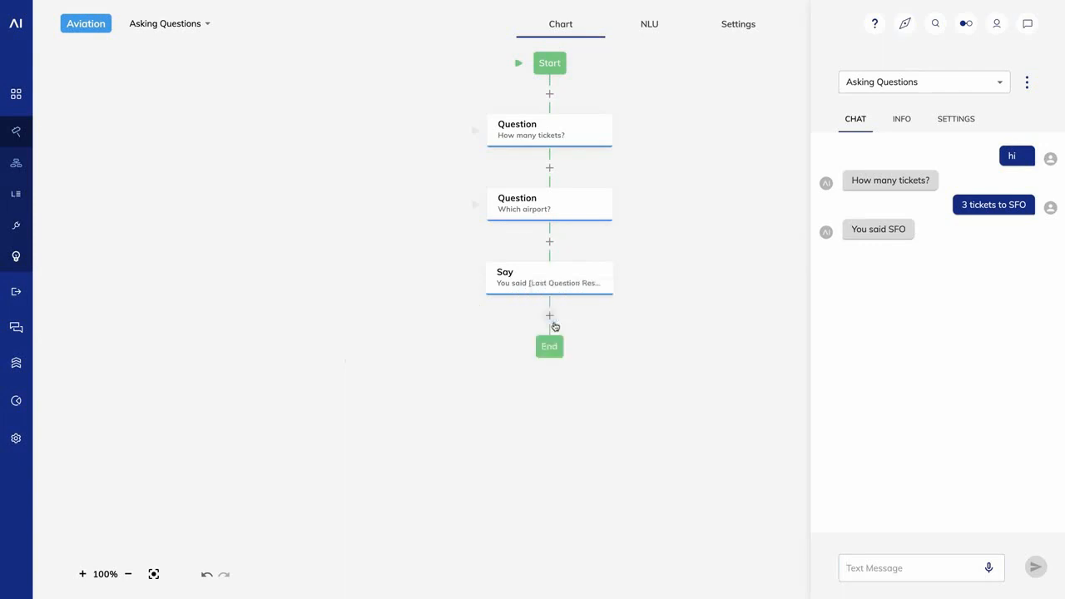
right_click(549, 169)
left_click(566, 188)
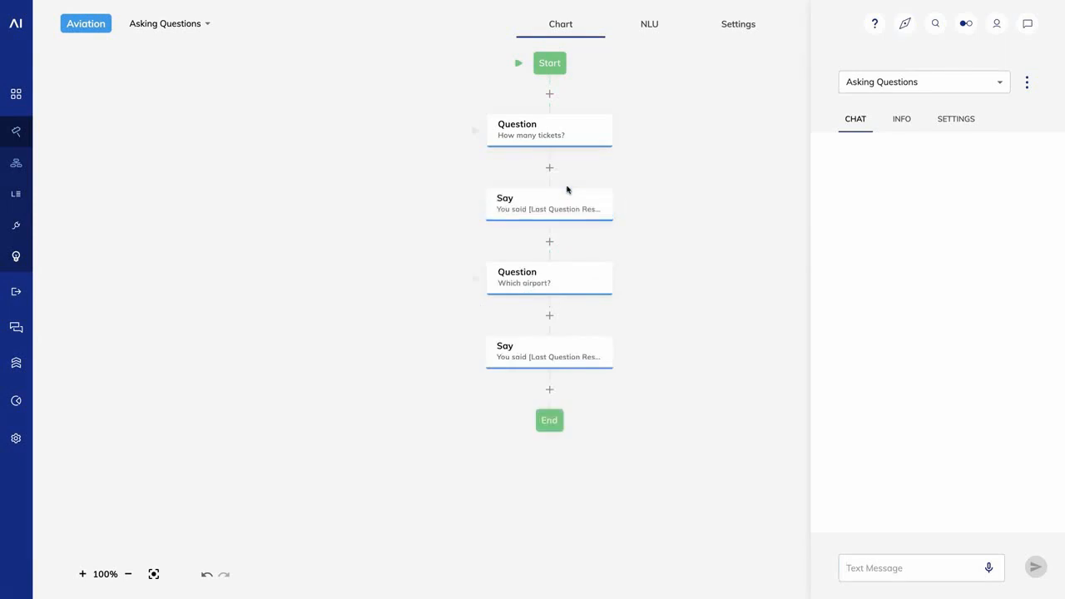
Step: Test the flow with the added Say node in the chat by sending "hi", "3" and "SFO"
left_click(916, 573)
type("hi")
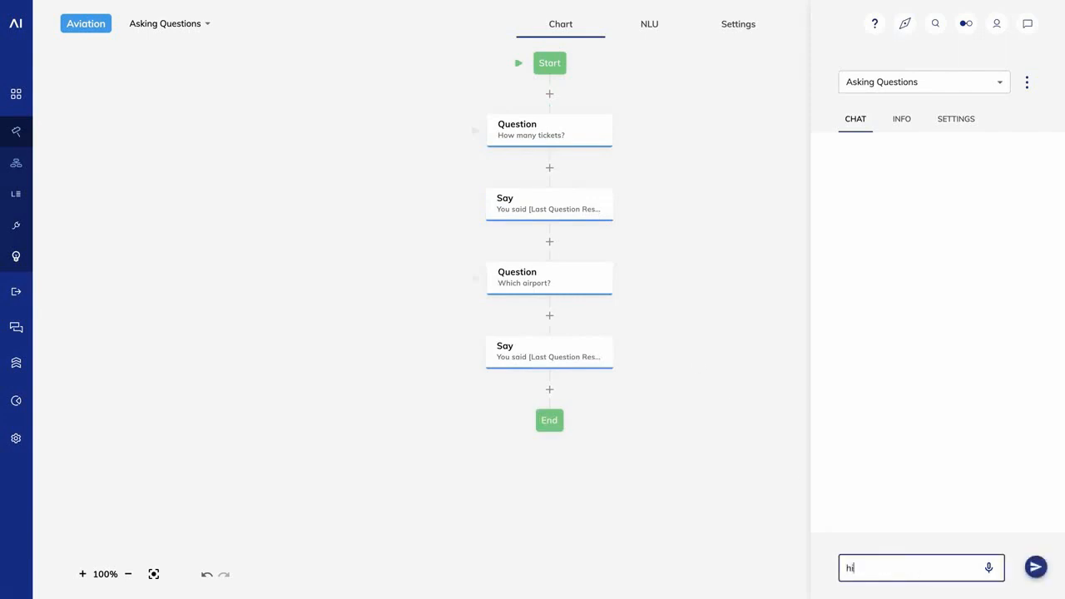
key("Return")
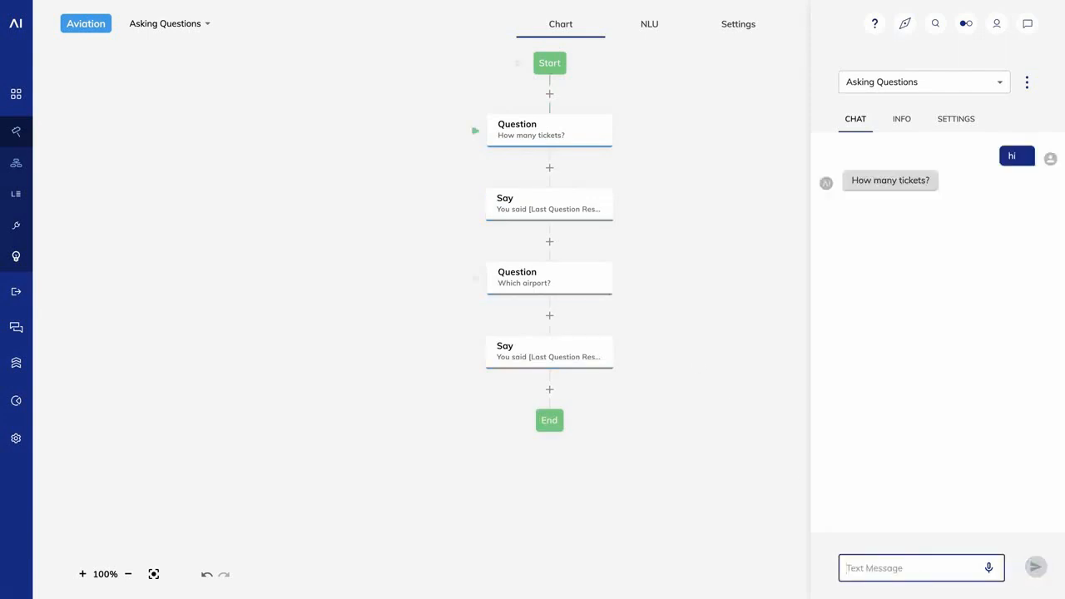
type("3")
key("Return")
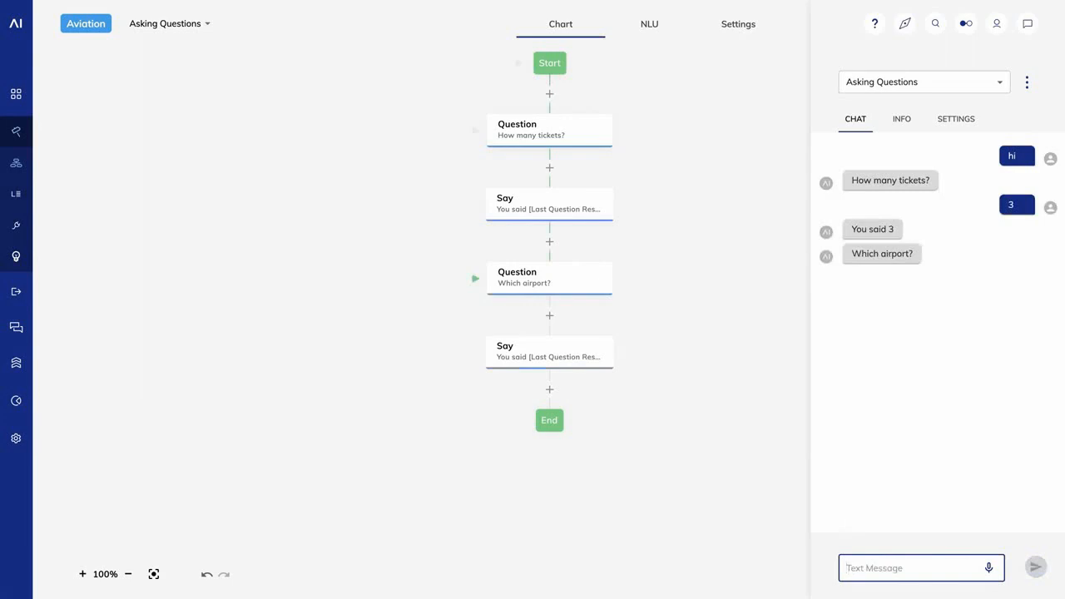
type("SFO")
key("Return")
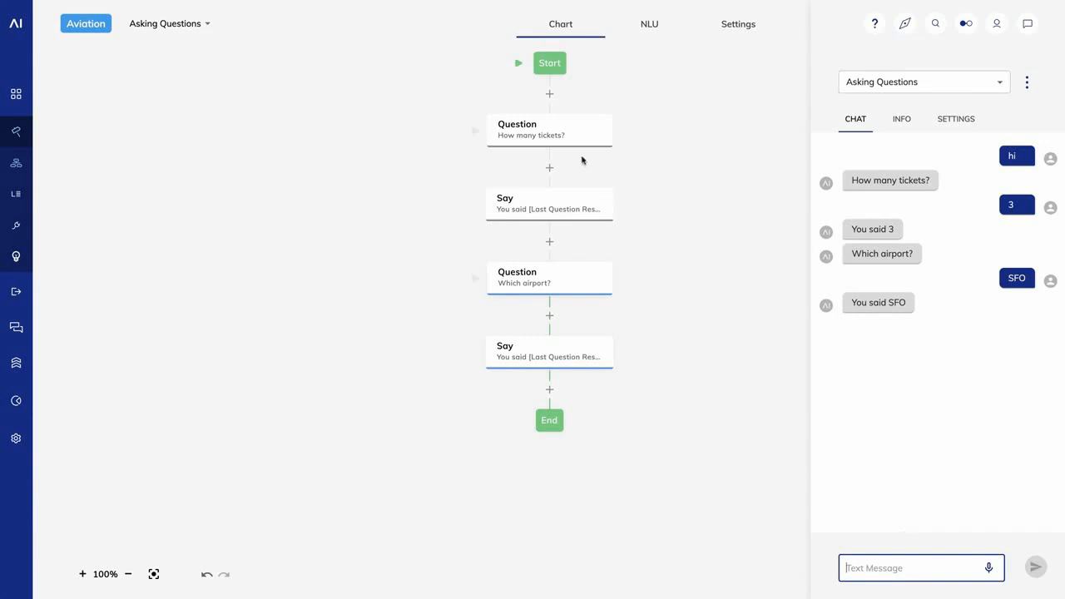
Step: Enable Store Result in Context for the "How many tickets?" Question node and set the context key to "airport"
left_click(533, 133)
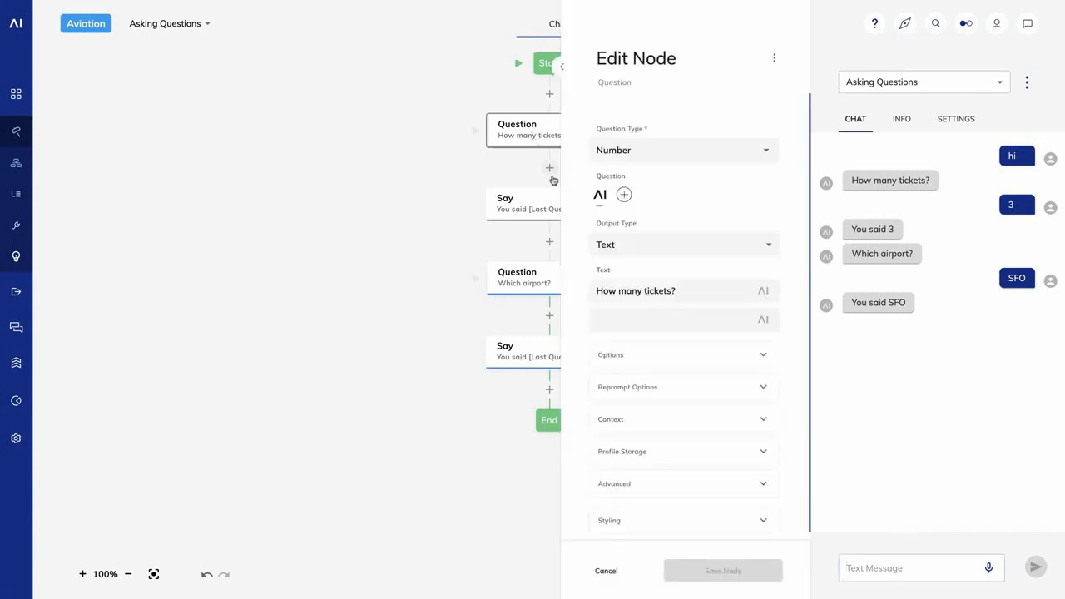
left_click(645, 420)
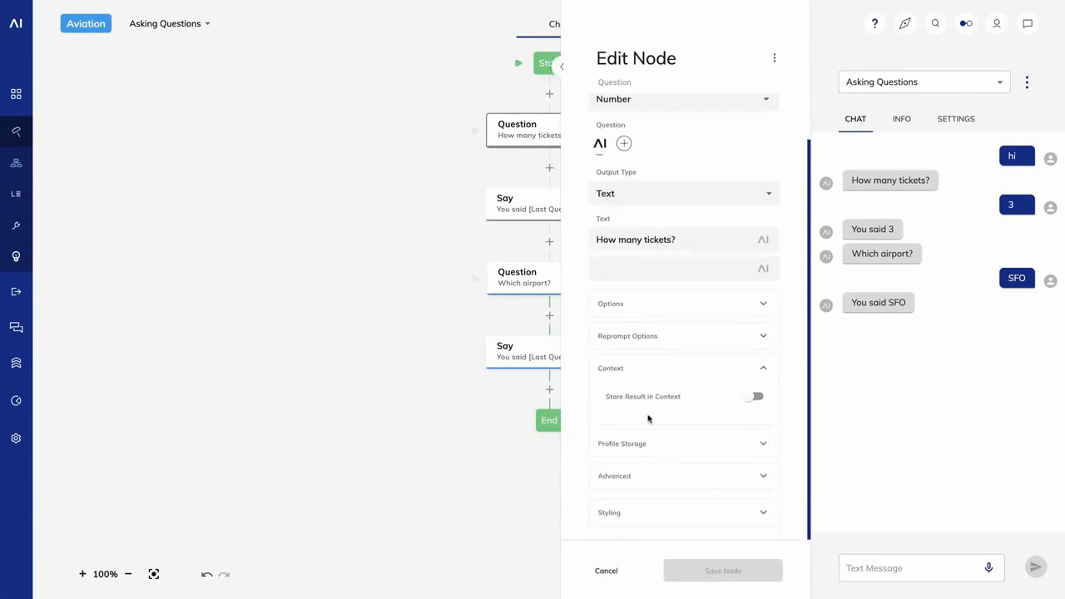
left_click(758, 397)
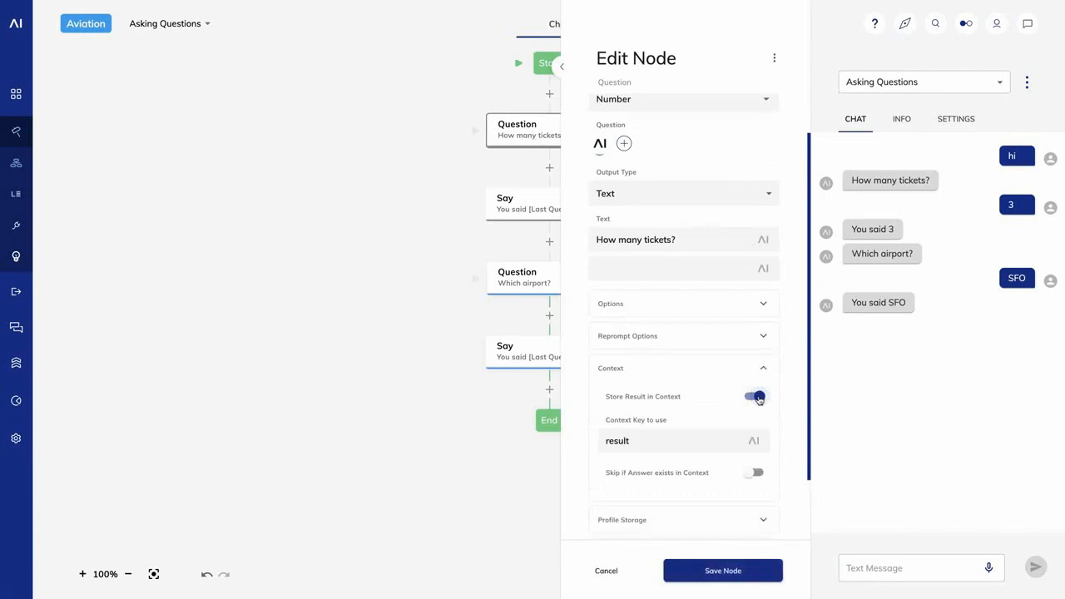
left_click(637, 441)
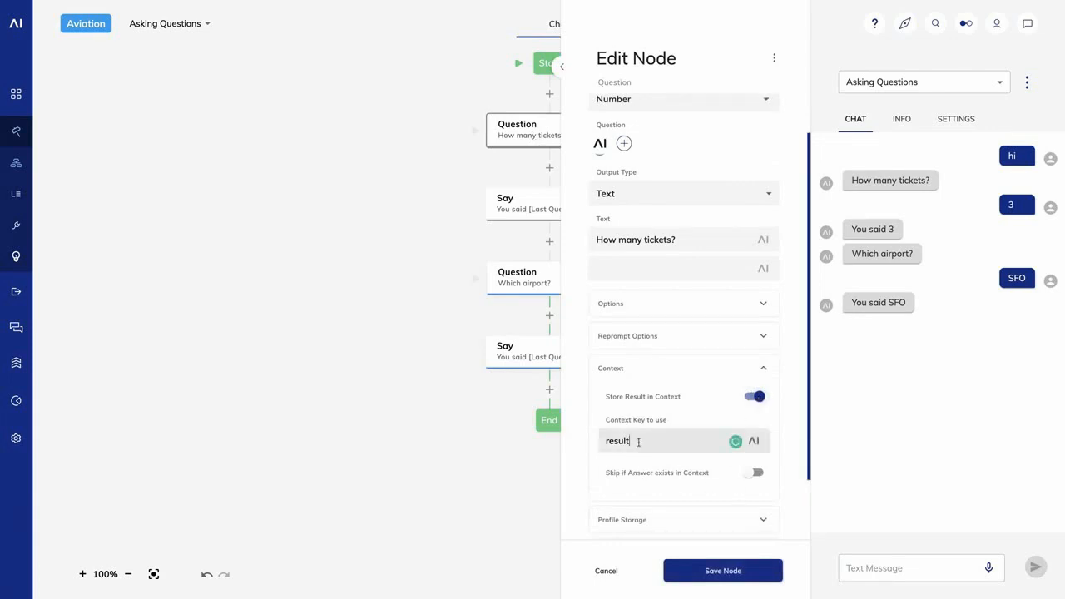
double_click(638, 441)
type("airport")
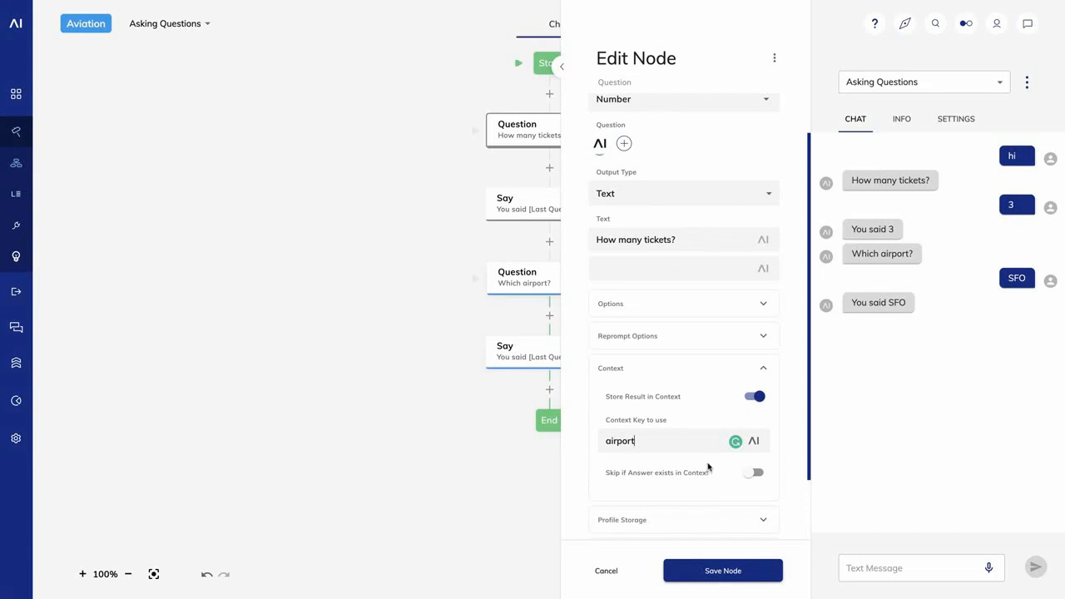
Step: Enable Write Result to Contact Profile, view the available profile keys, and close the node without saving its changes
scroll(706, 466, "down", 3)
left_click(709, 454)
scroll(708, 452, "down", 2)
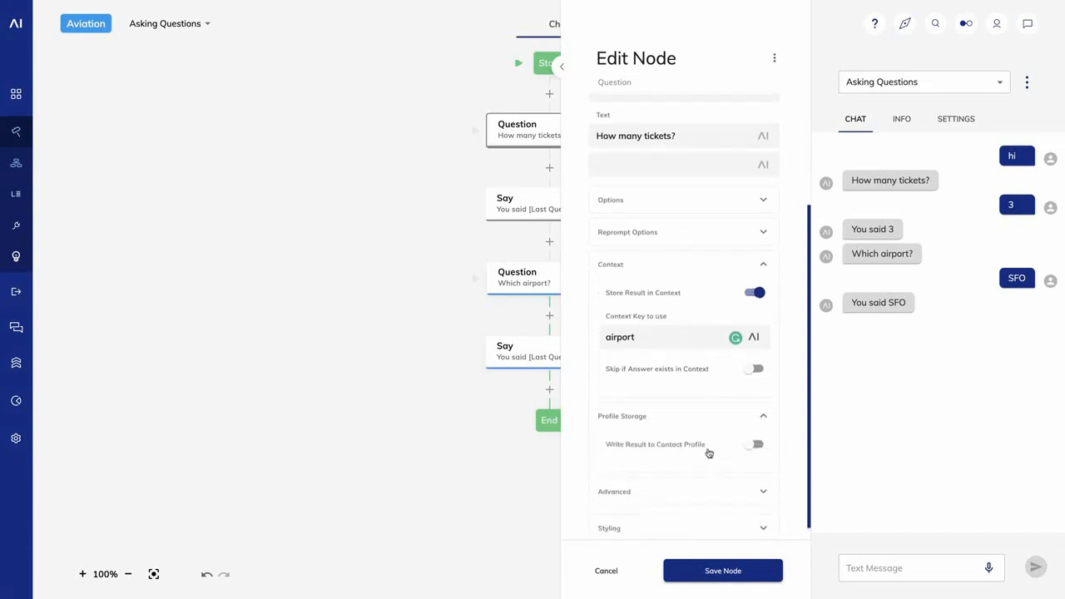
left_click(756, 430)
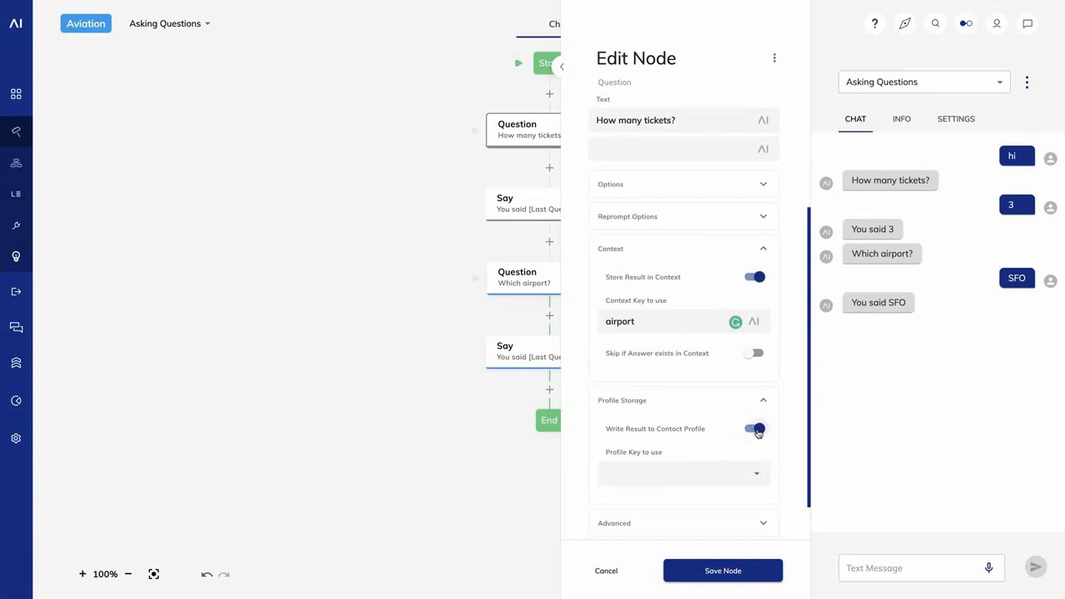
scroll(758, 432, "down", 2)
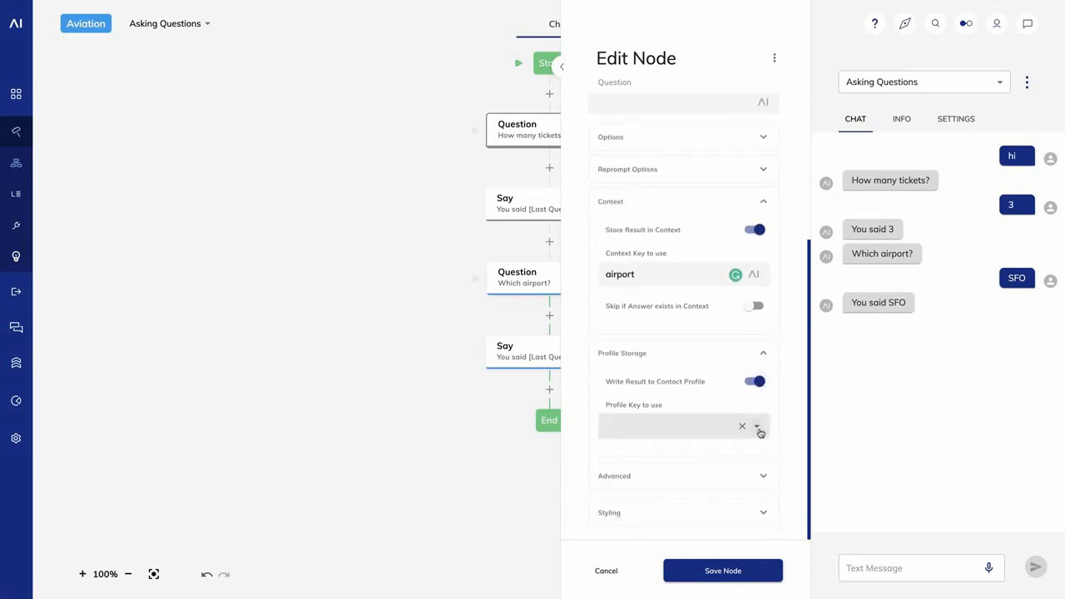
left_click(758, 429)
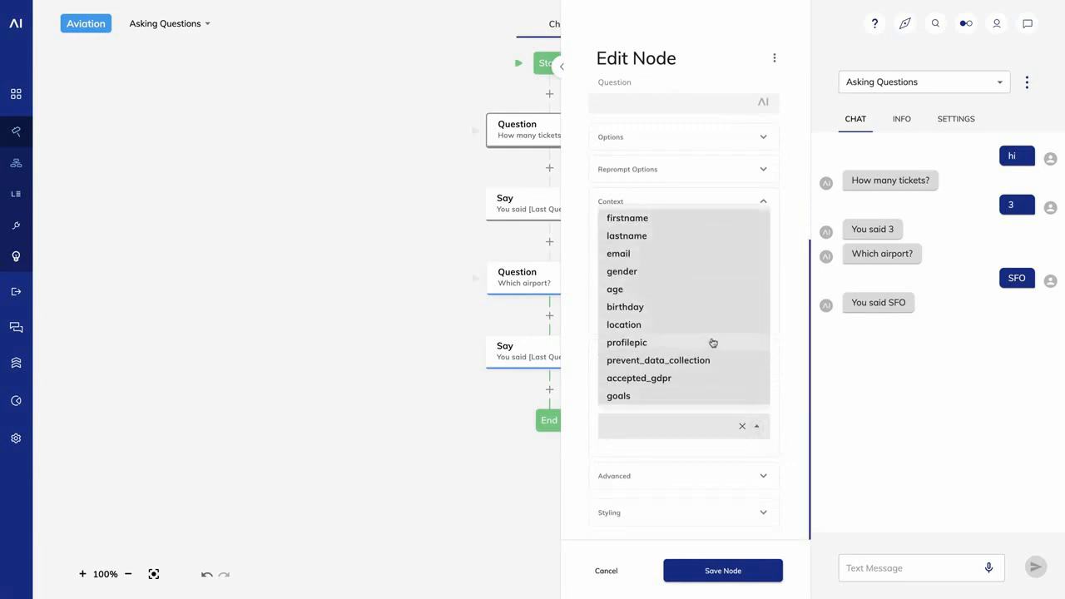
left_click(596, 456)
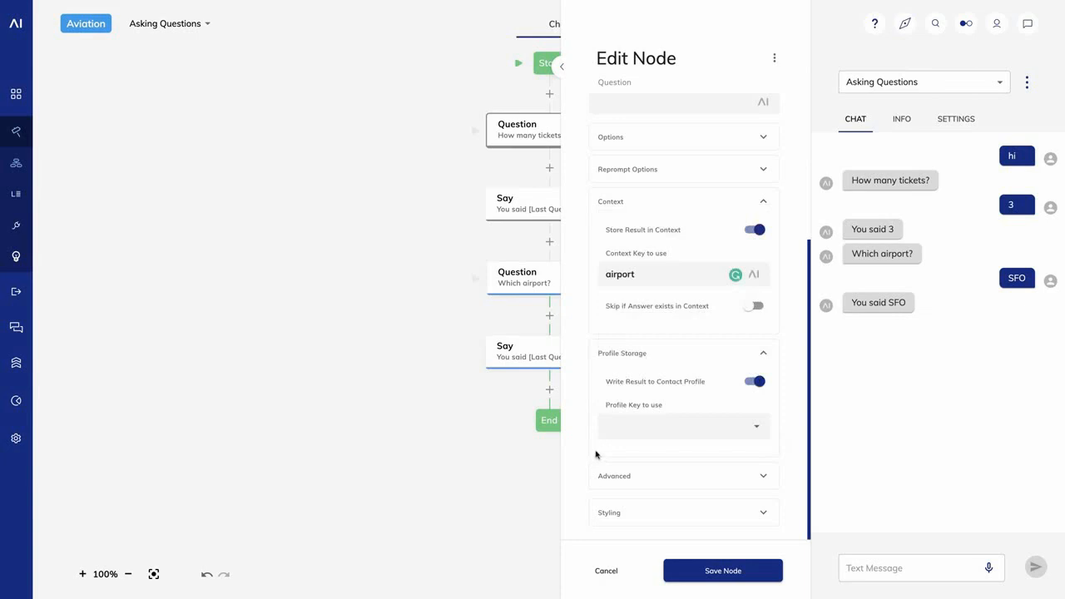
left_click(608, 571)
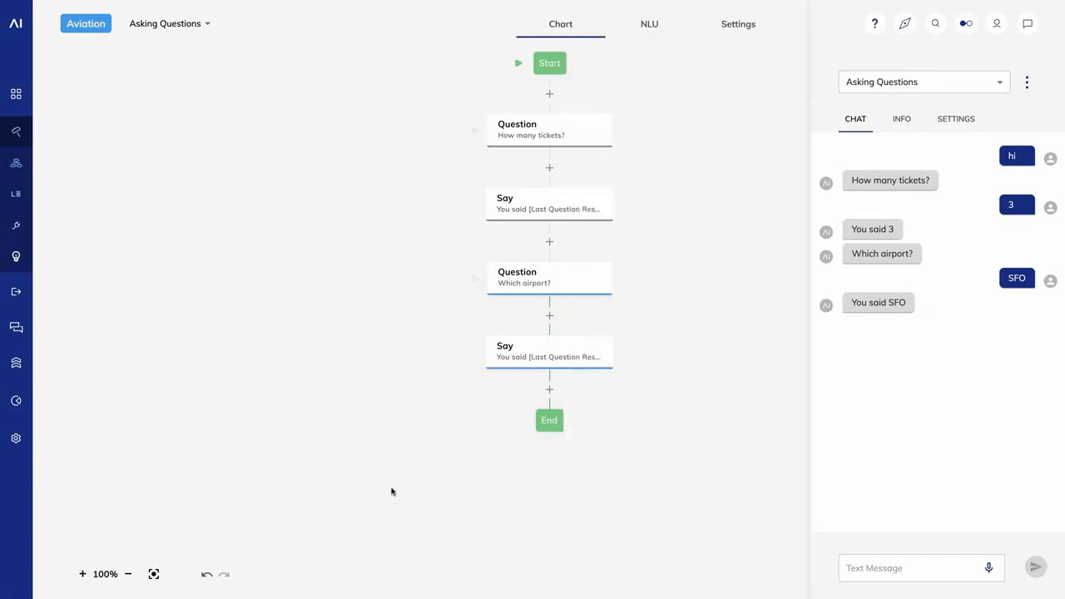